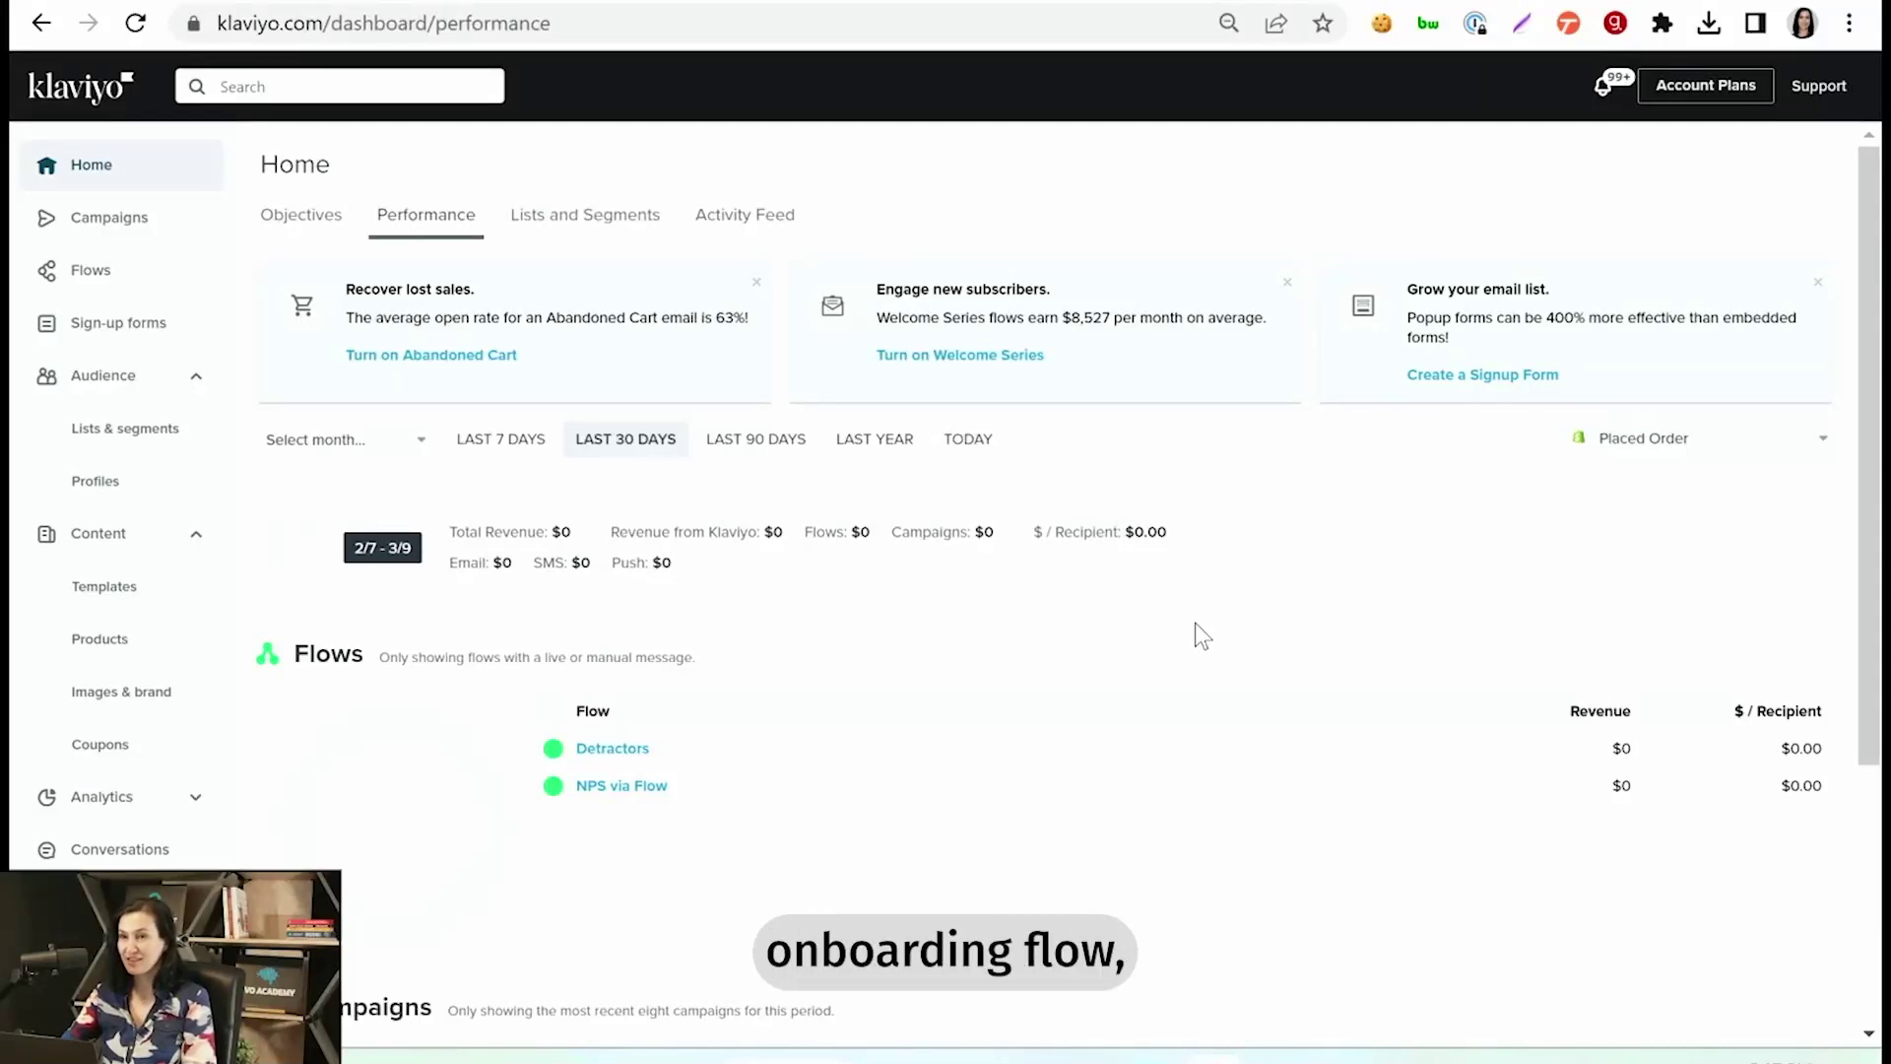
From the Flows page, create a blank flow from scratch named 'Onboarding'
left_click(98, 275)
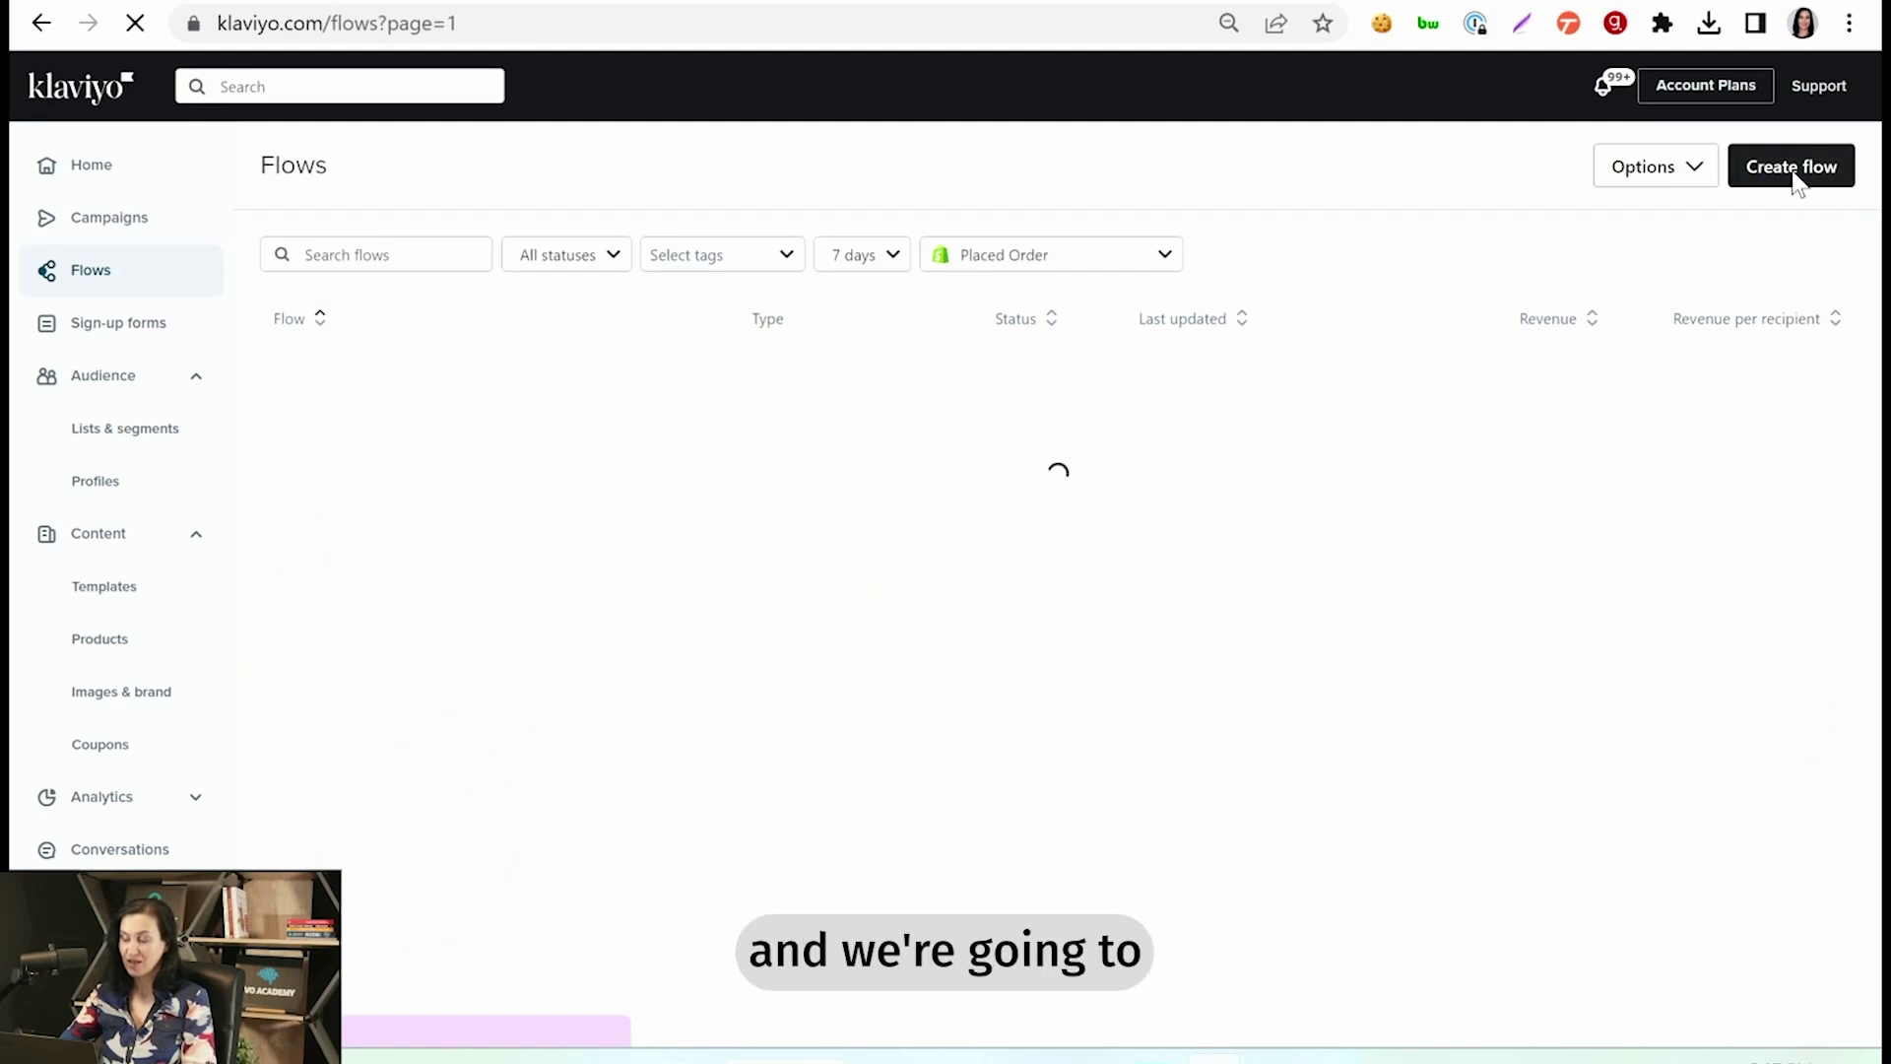
left_click(1792, 175)
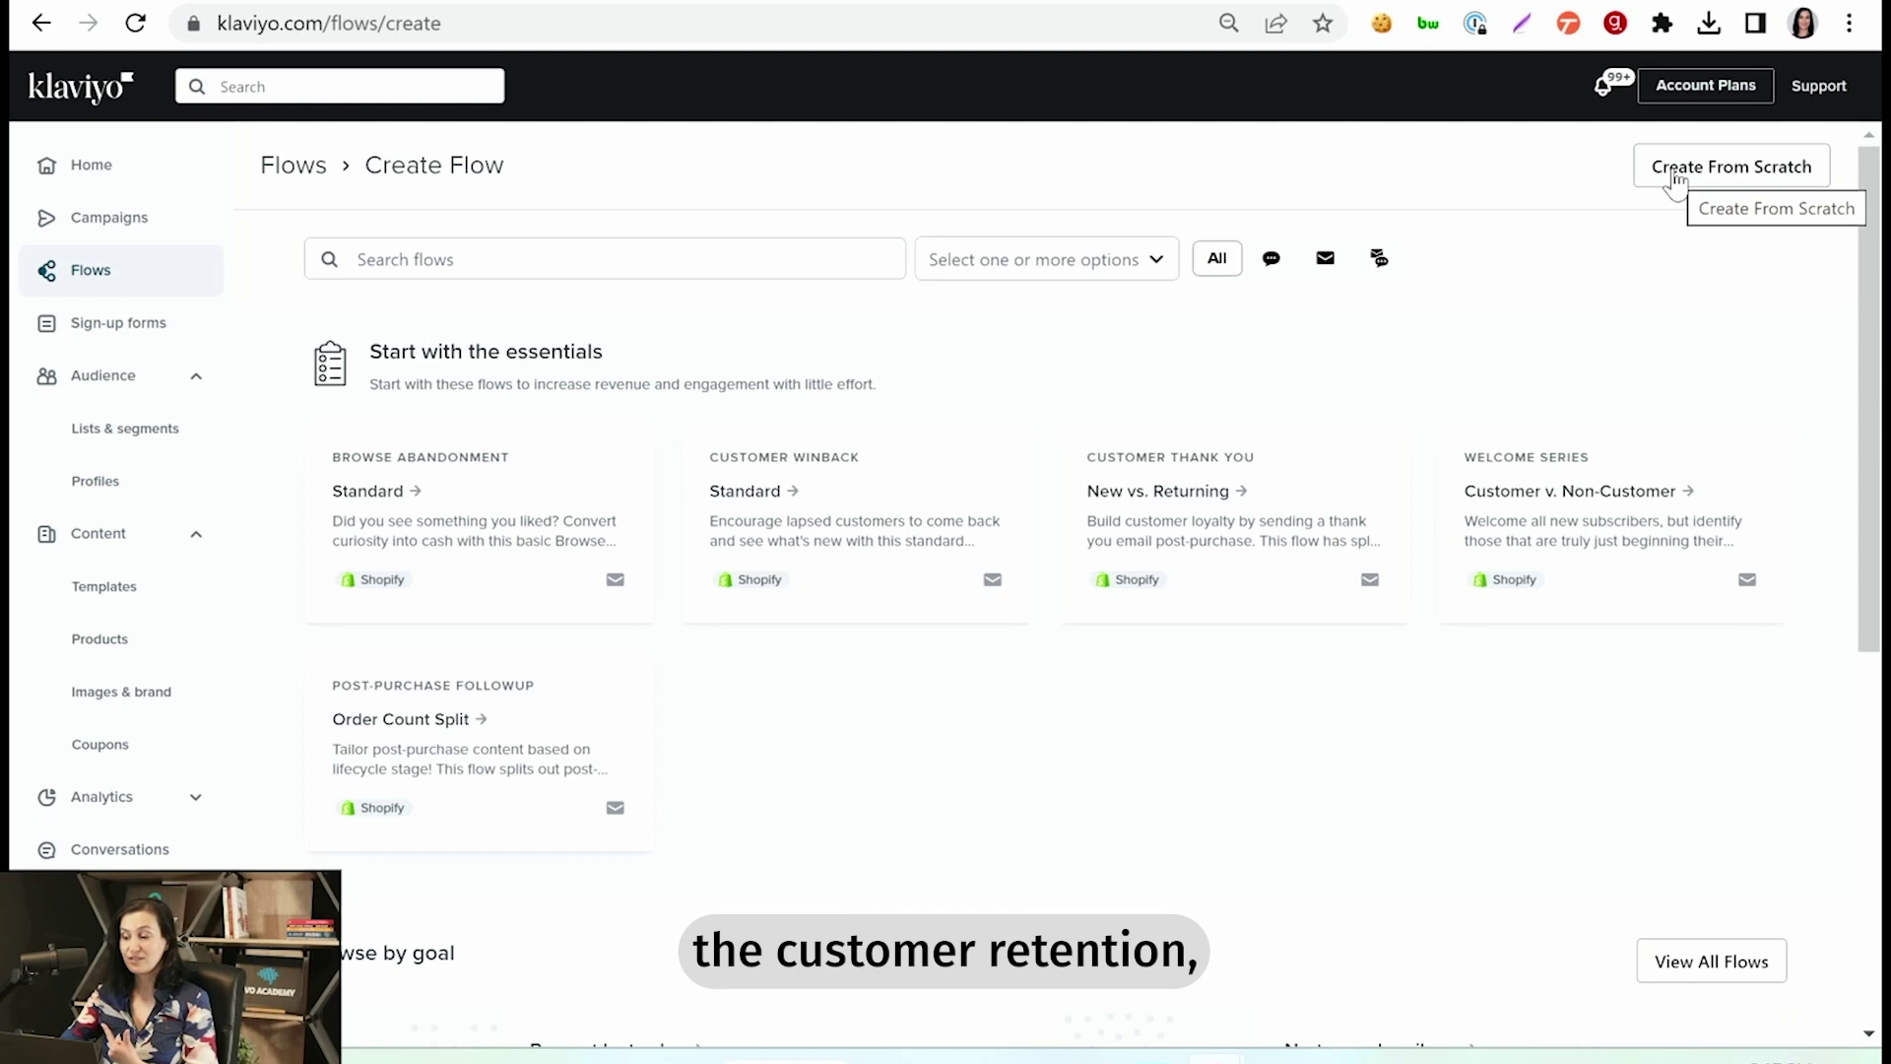
left_click(1674, 178)
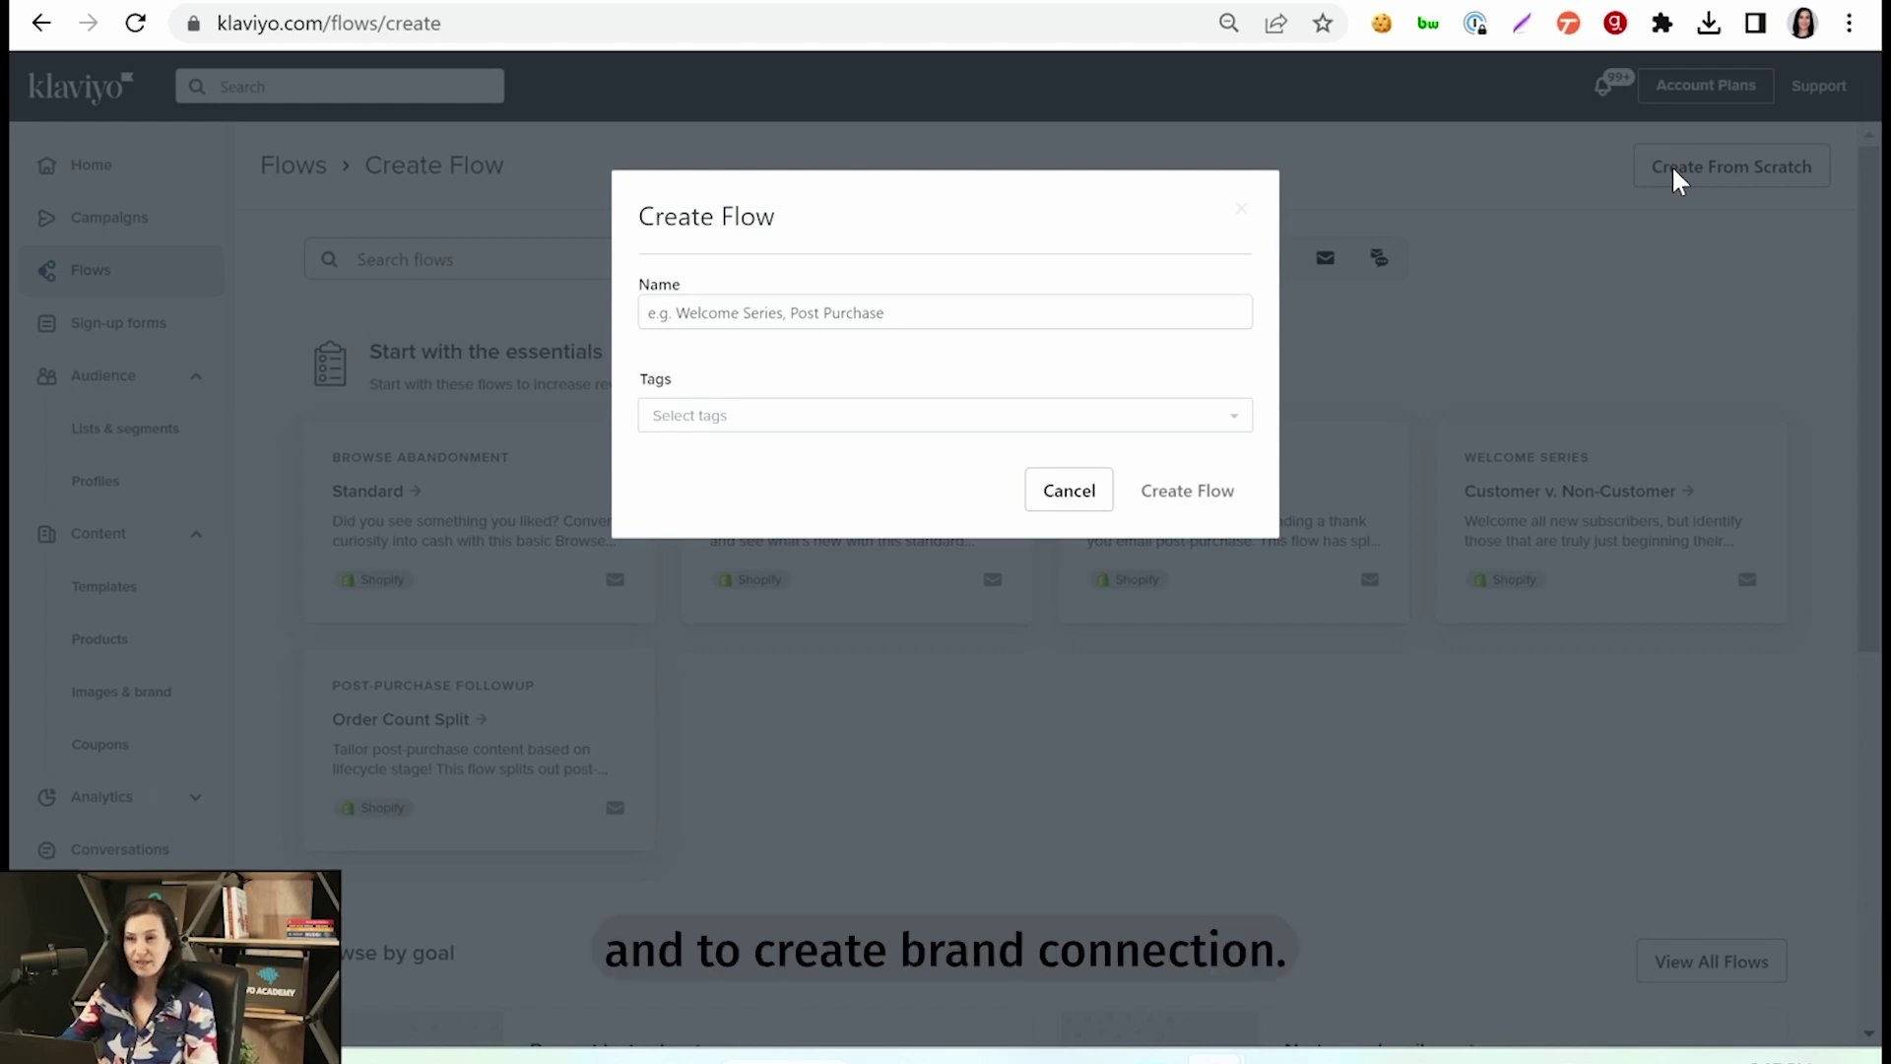
left_click(1029, 307)
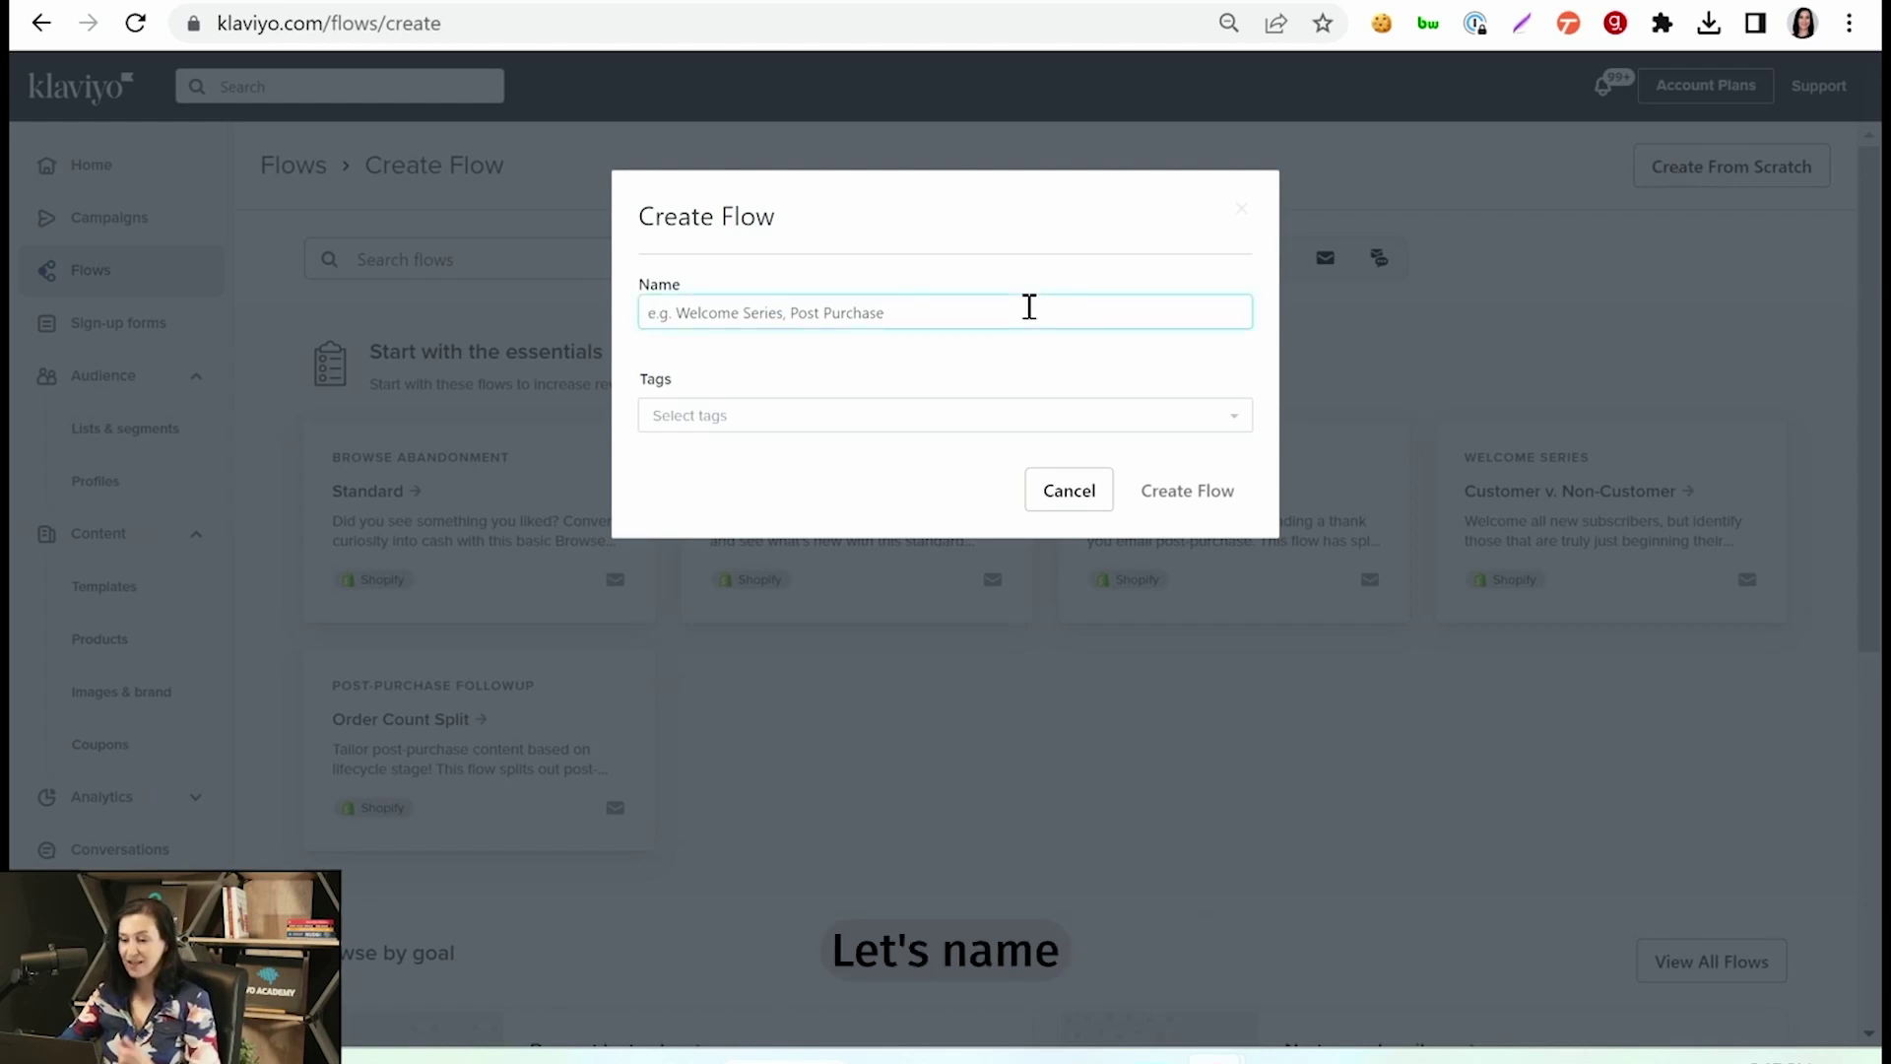
type("Onboa")
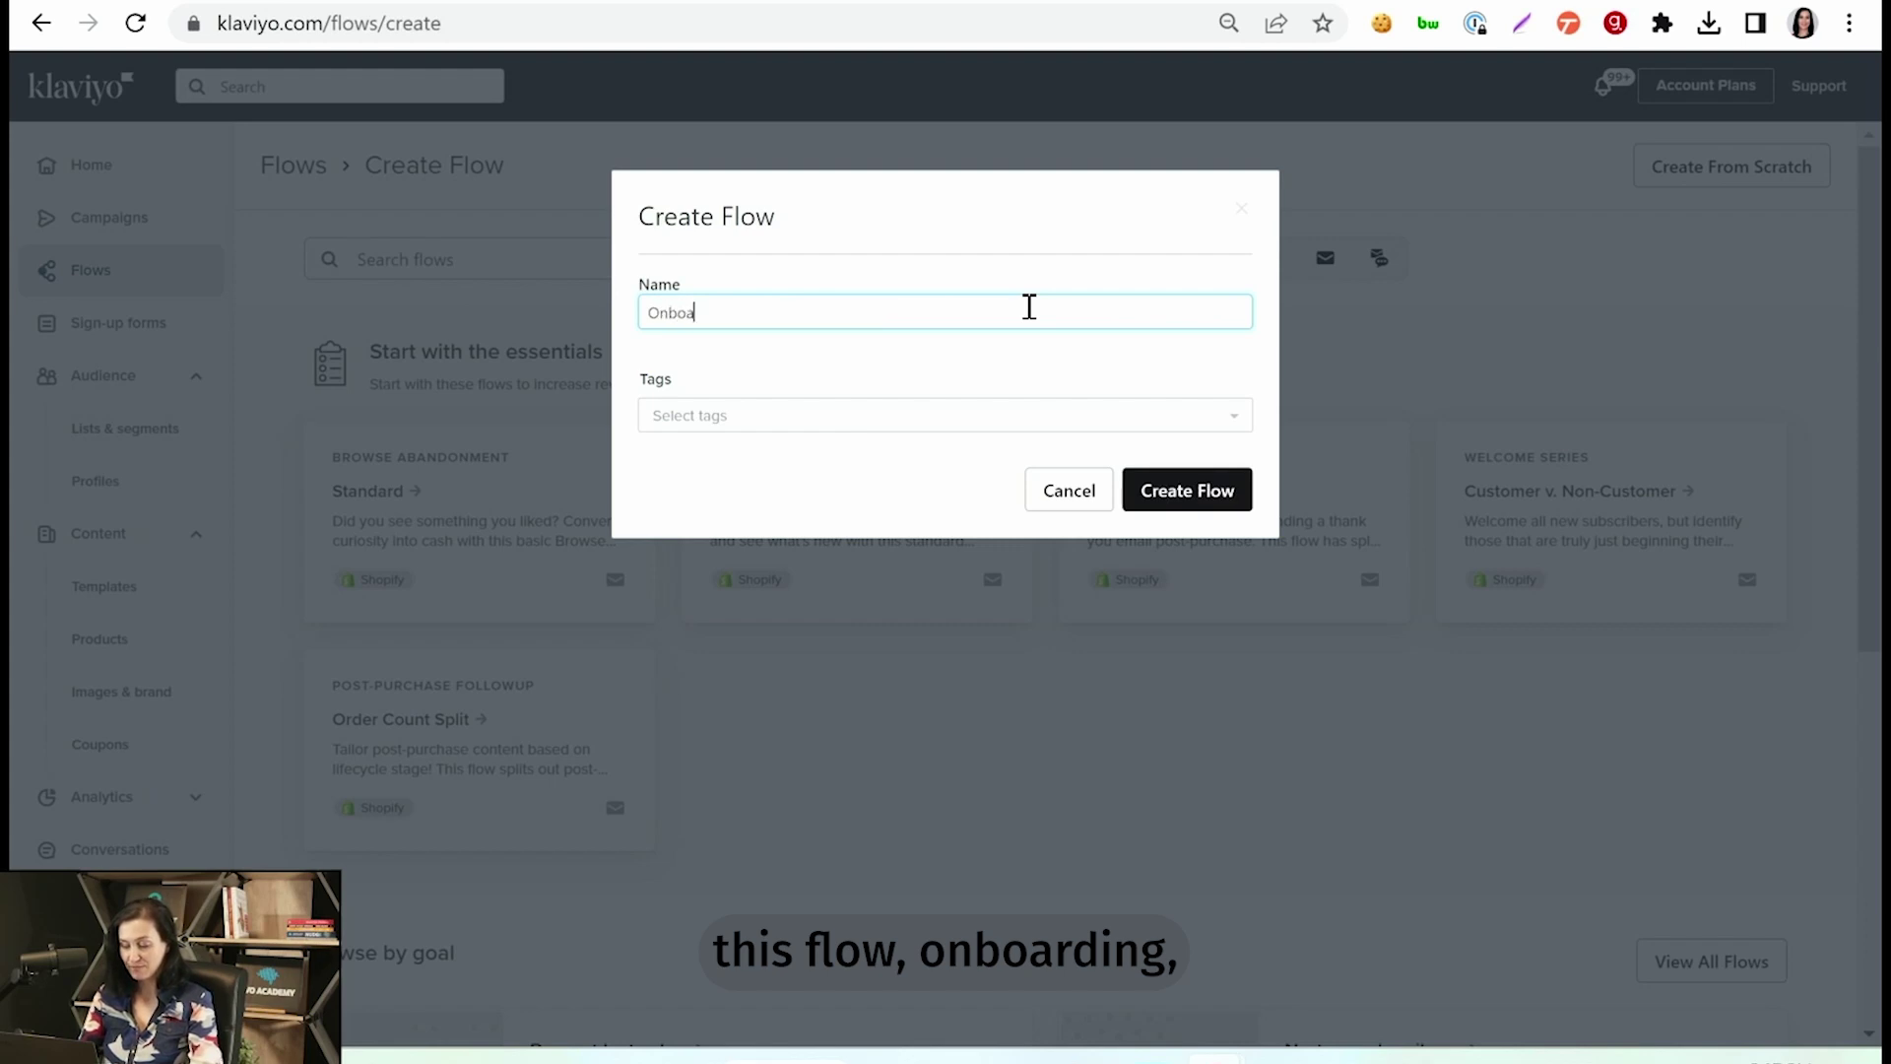
type("rding")
left_click(1195, 503)
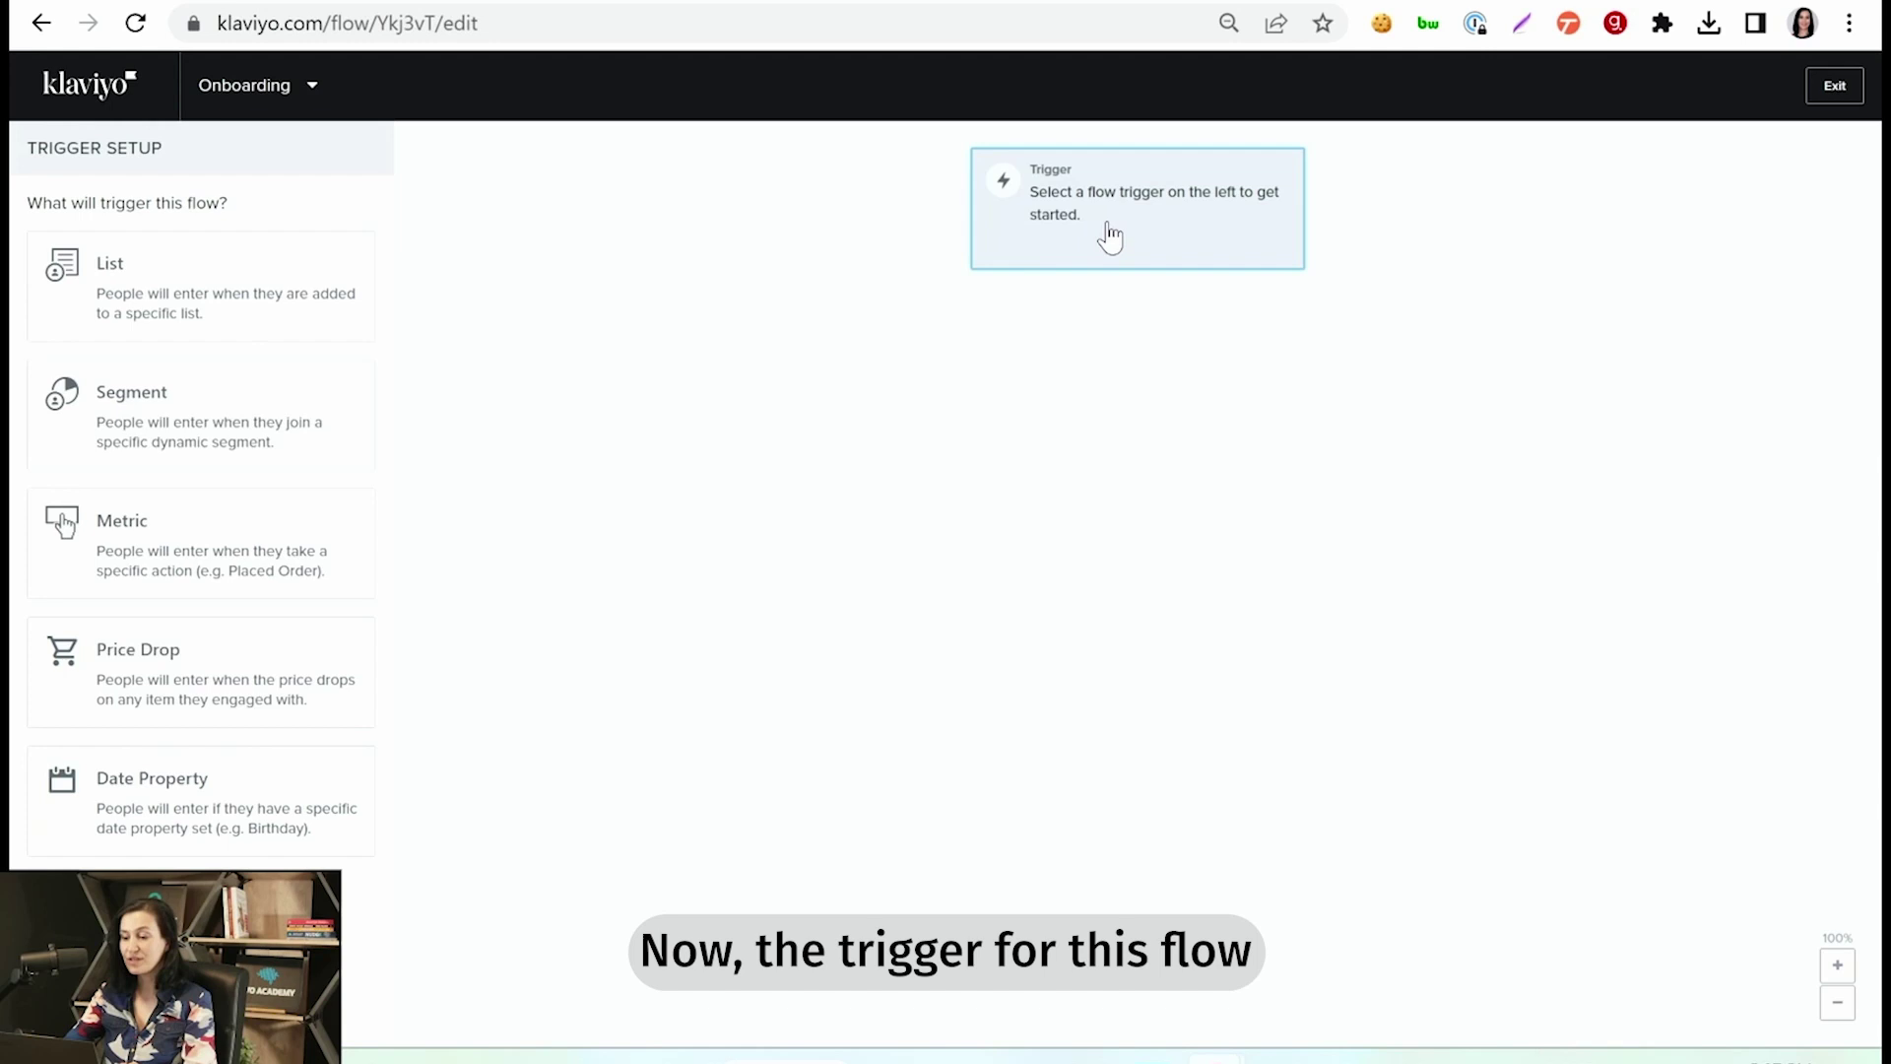
Set the flow's trigger to a segment and choose 'New passion'
left_click(183, 424)
left_click(203, 368)
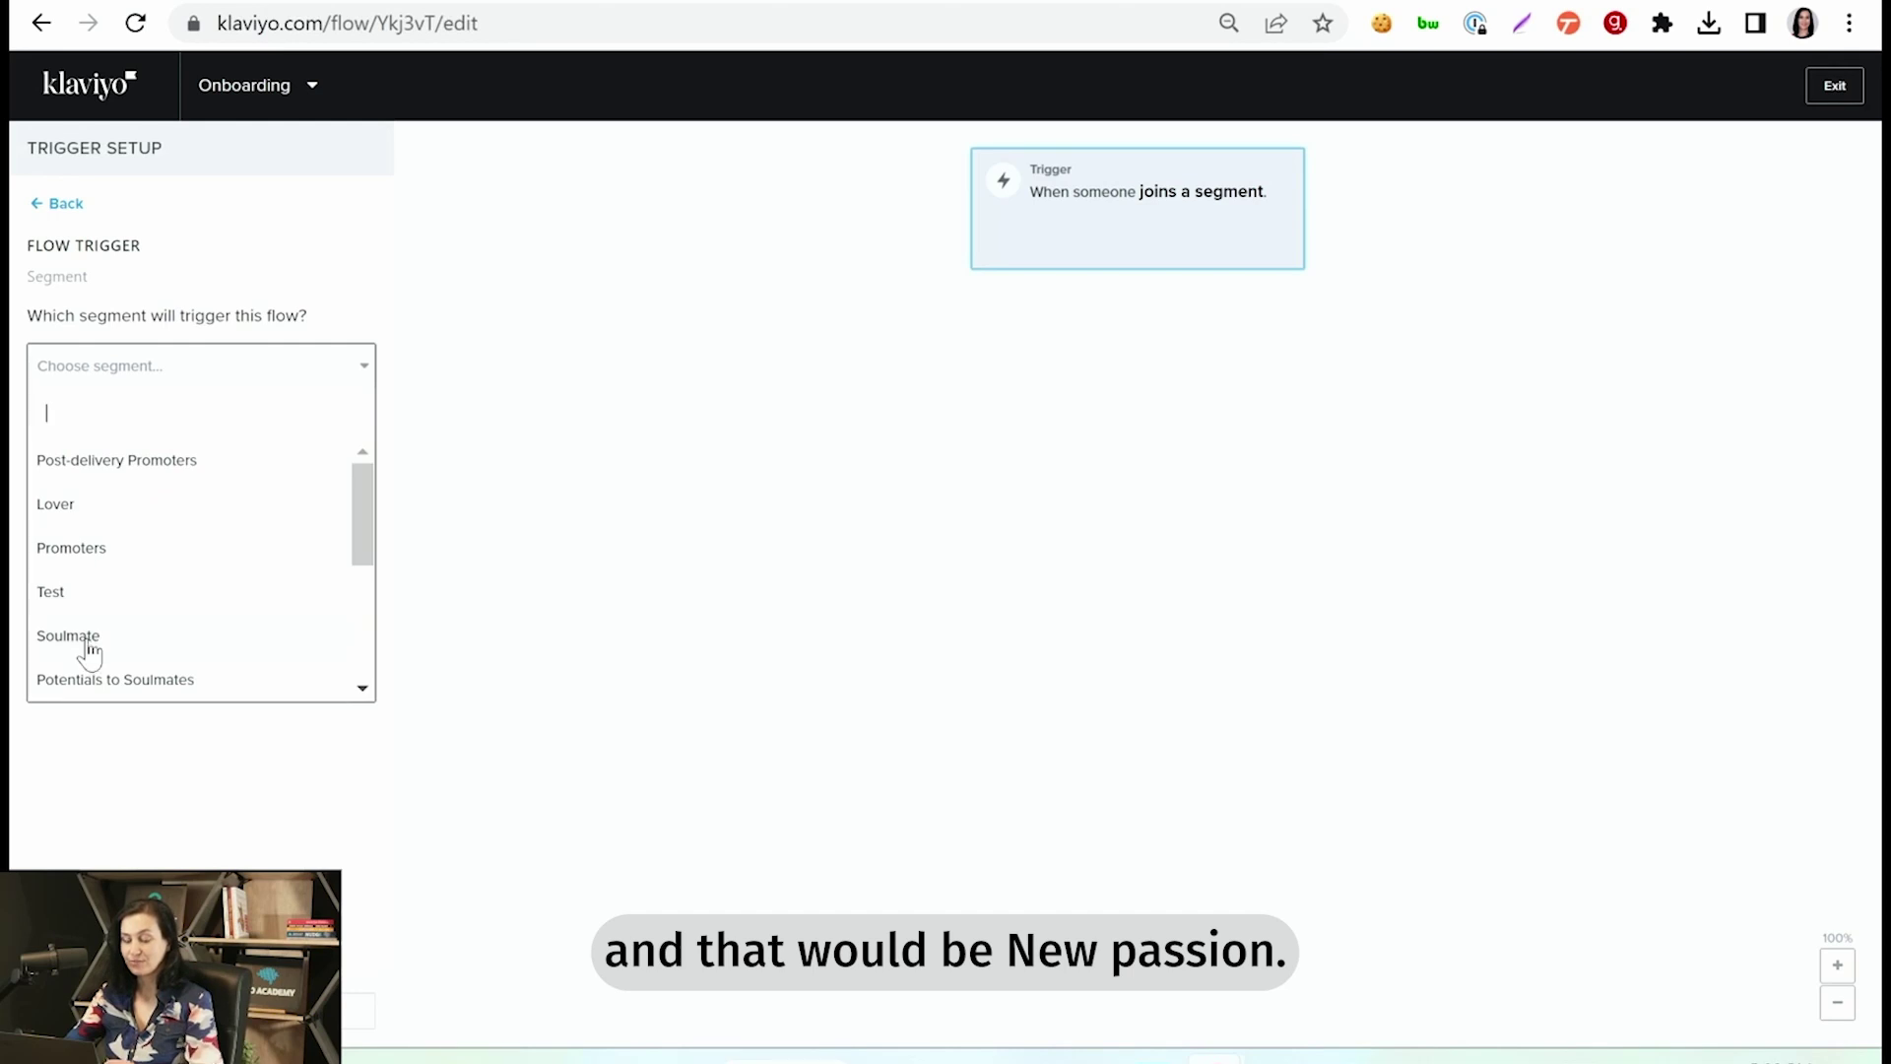
scroll(133, 635, "down", 1)
scroll(133, 635, "down", 3)
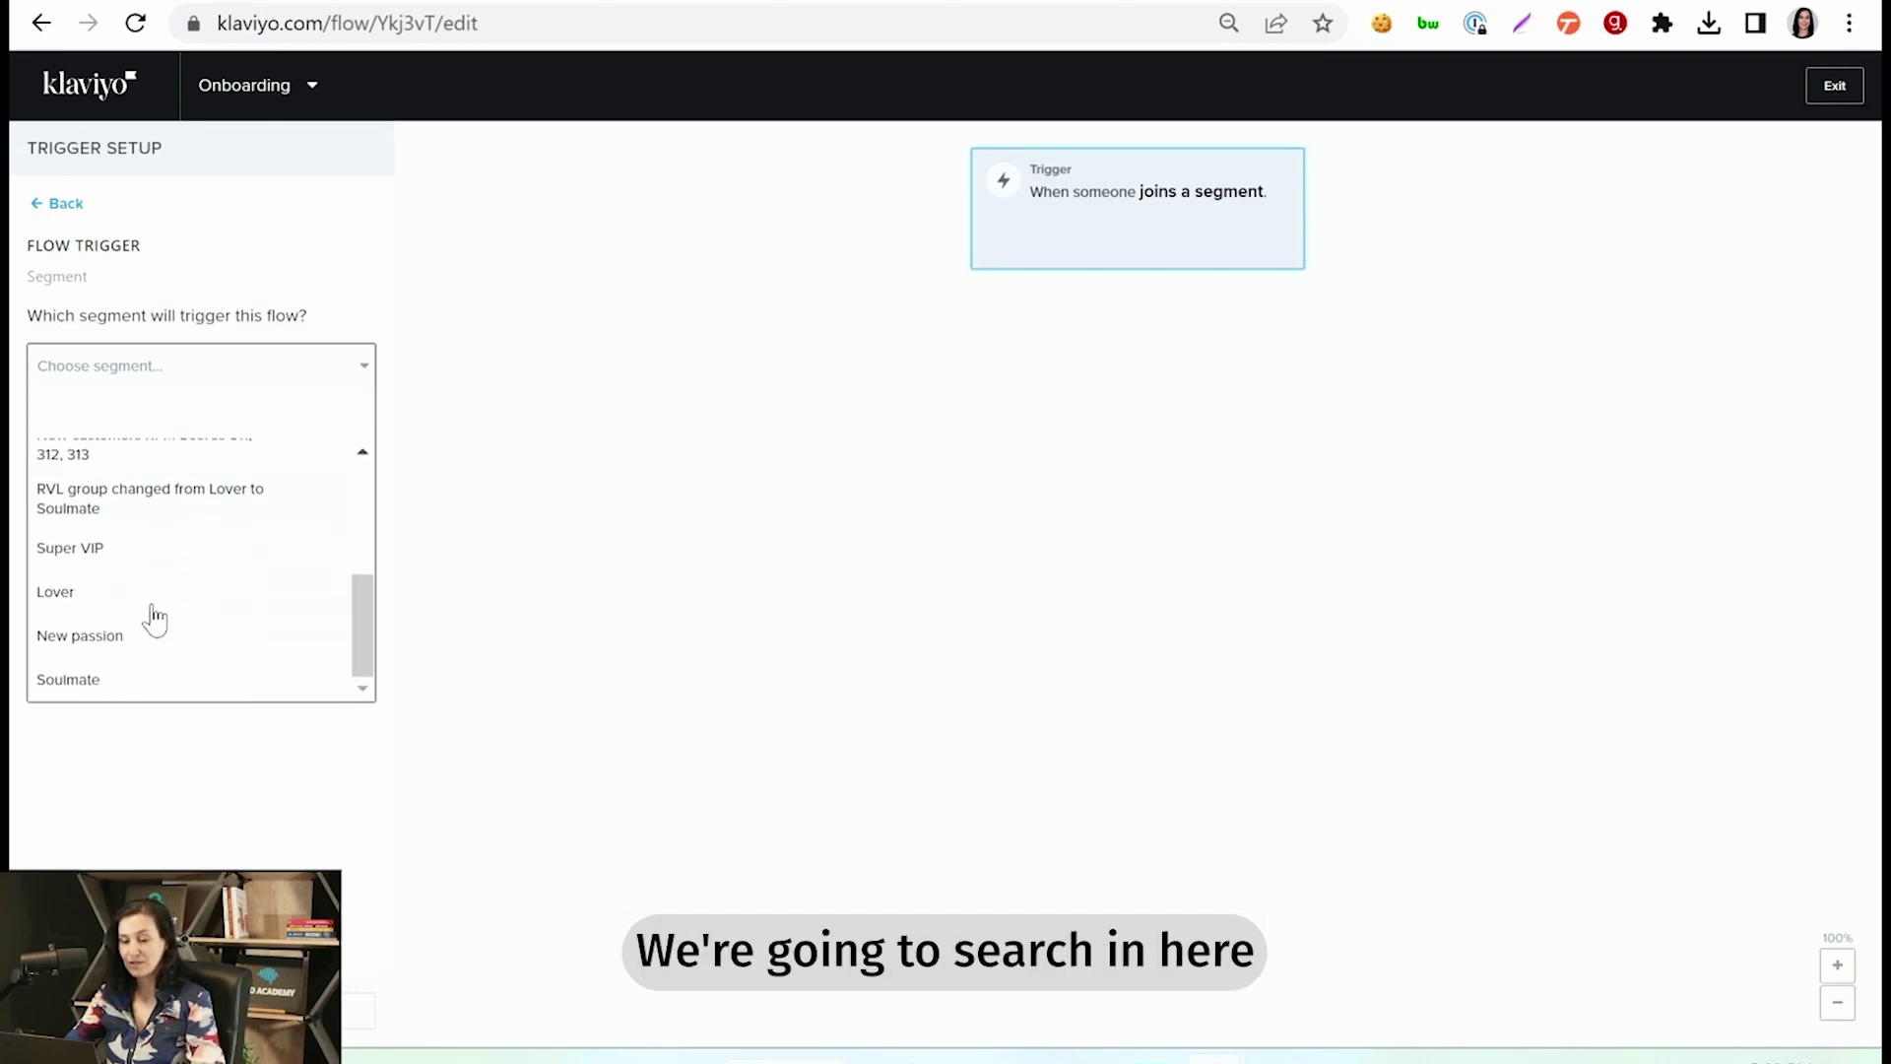
left_click(97, 639)
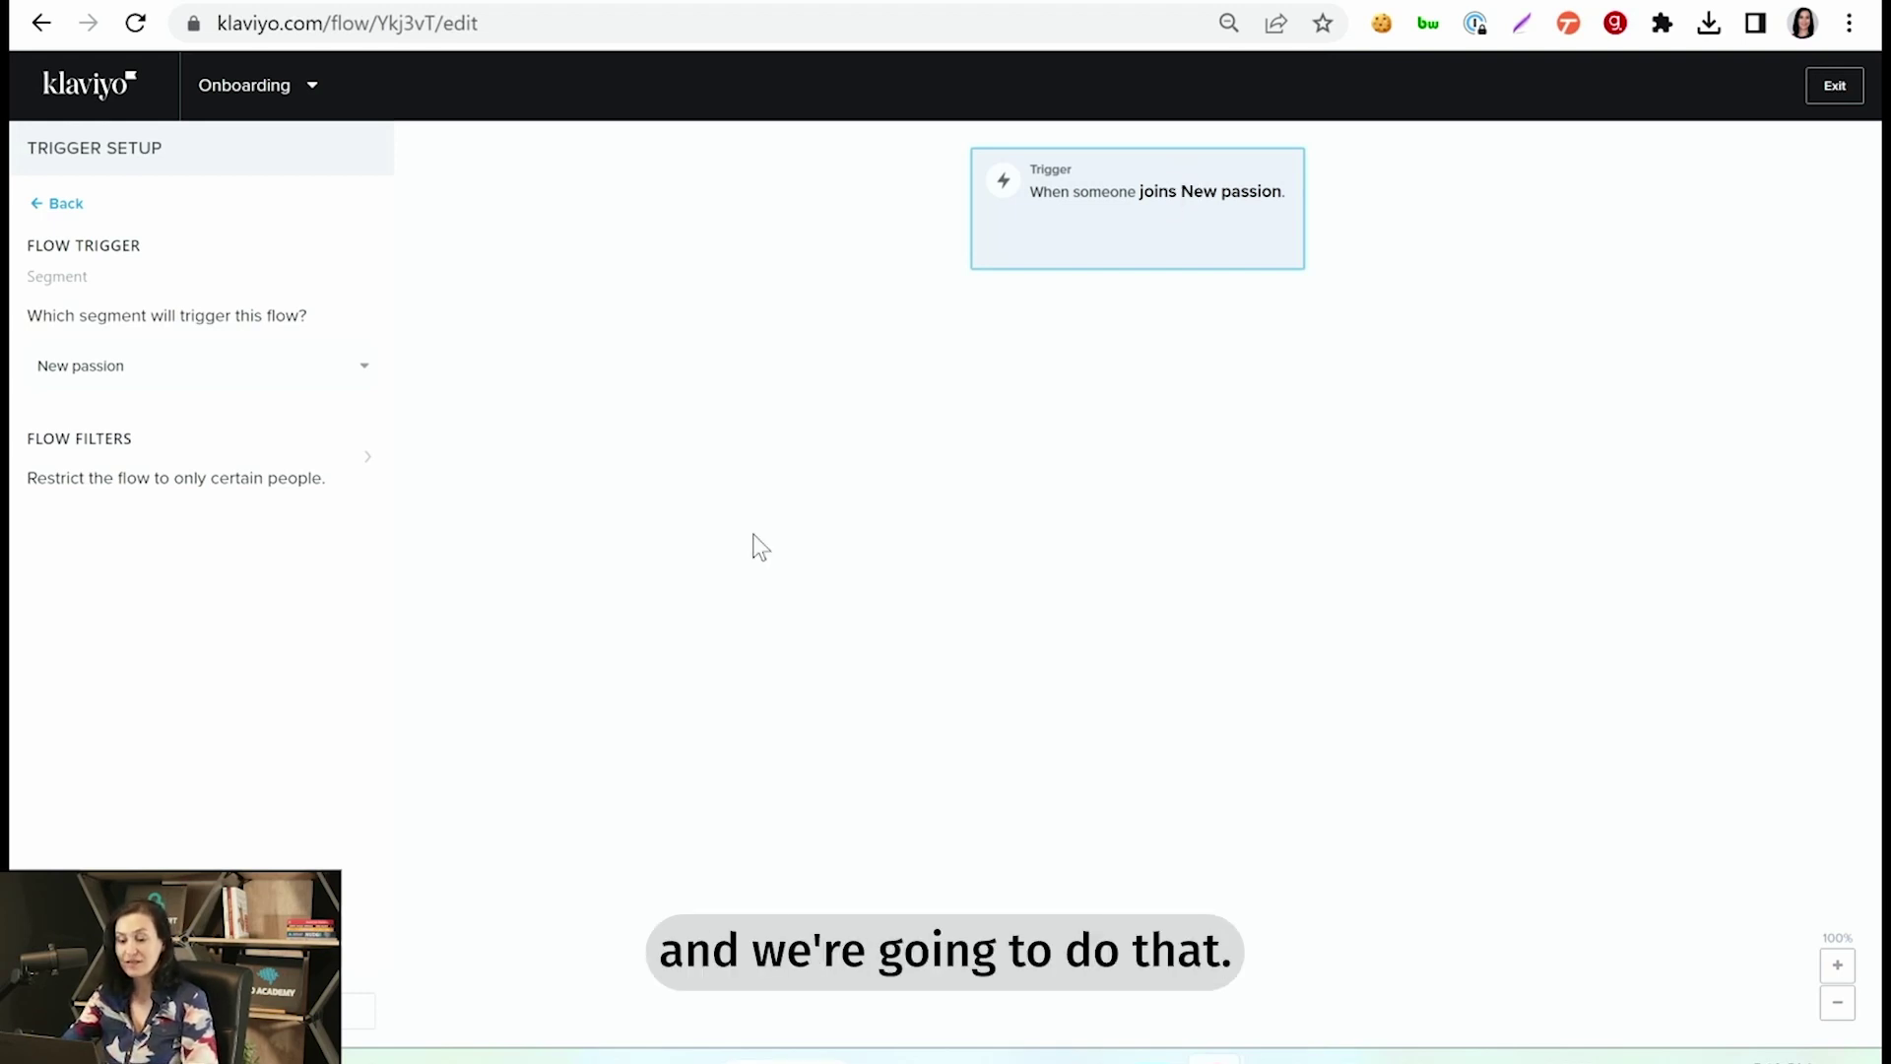
Below the New passion trigger, add a conditional split on RVL Delivered Orders Count equals 1
left_click(358, 1011)
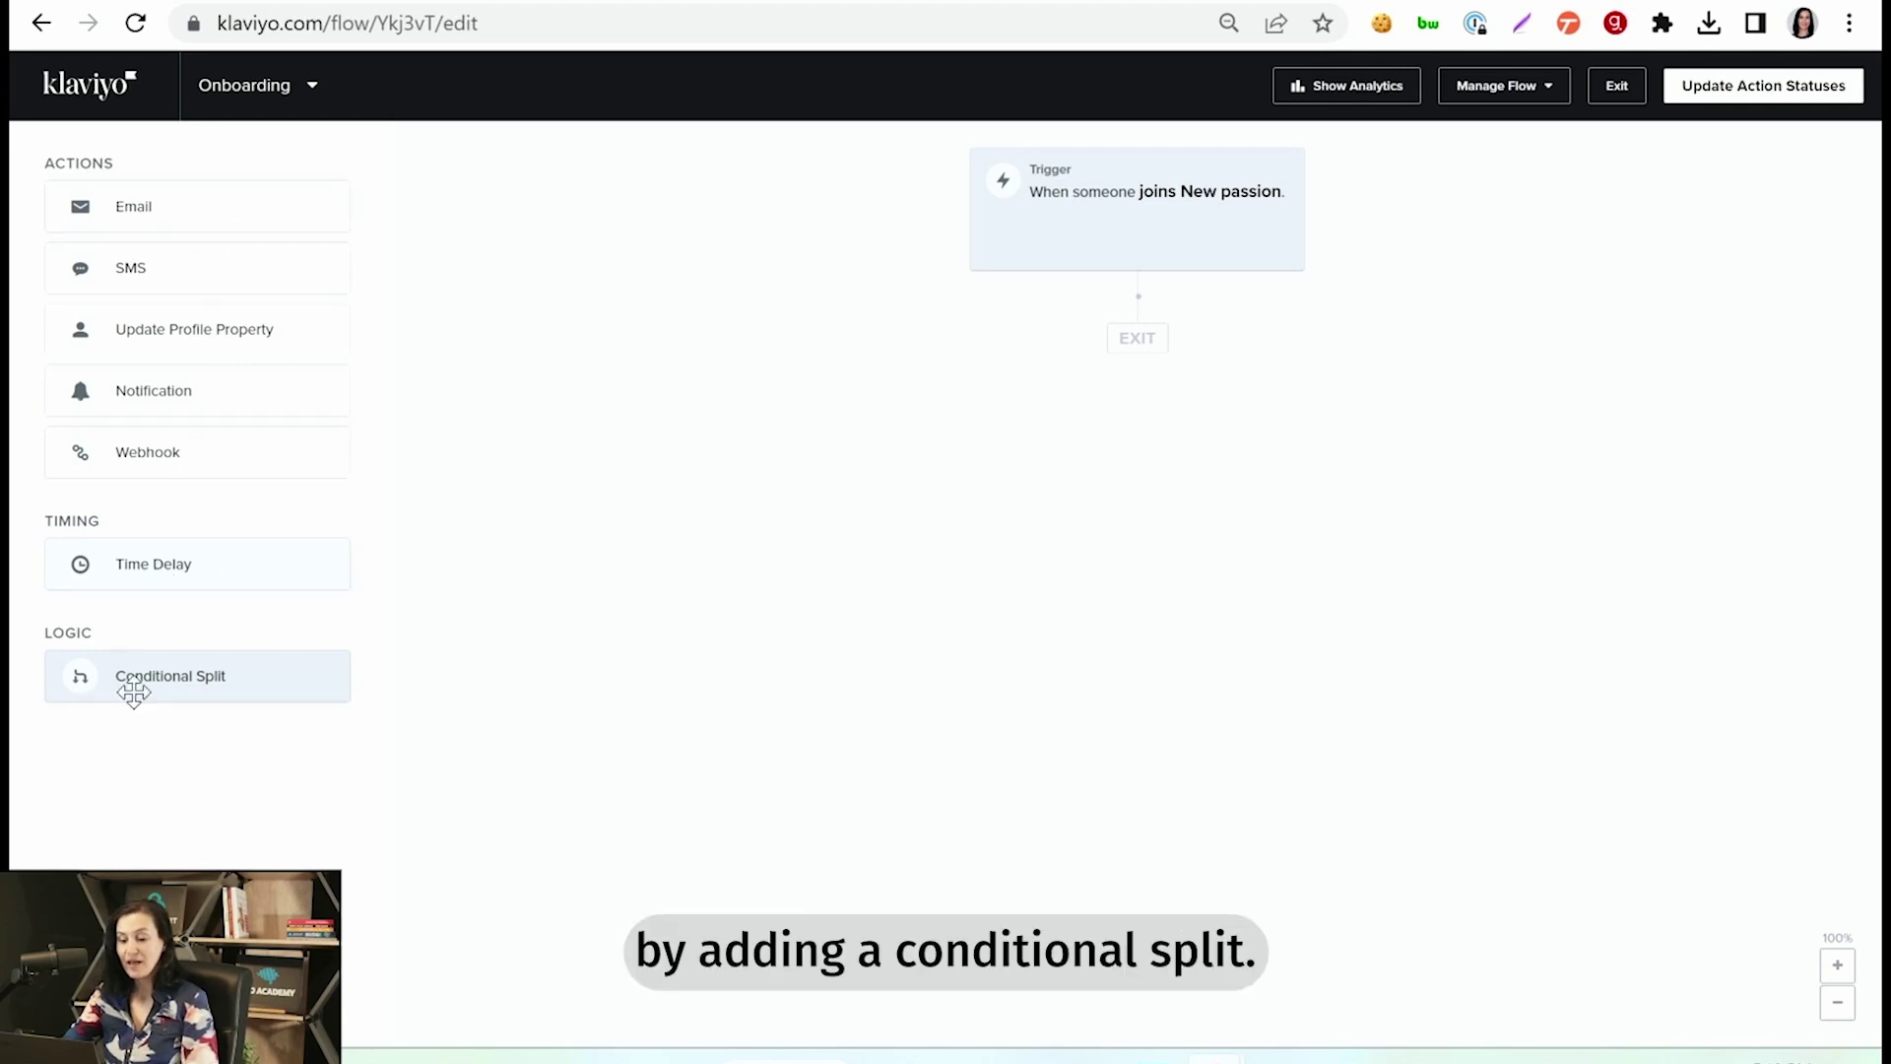
left_click_drag(131, 684, 1105, 368)
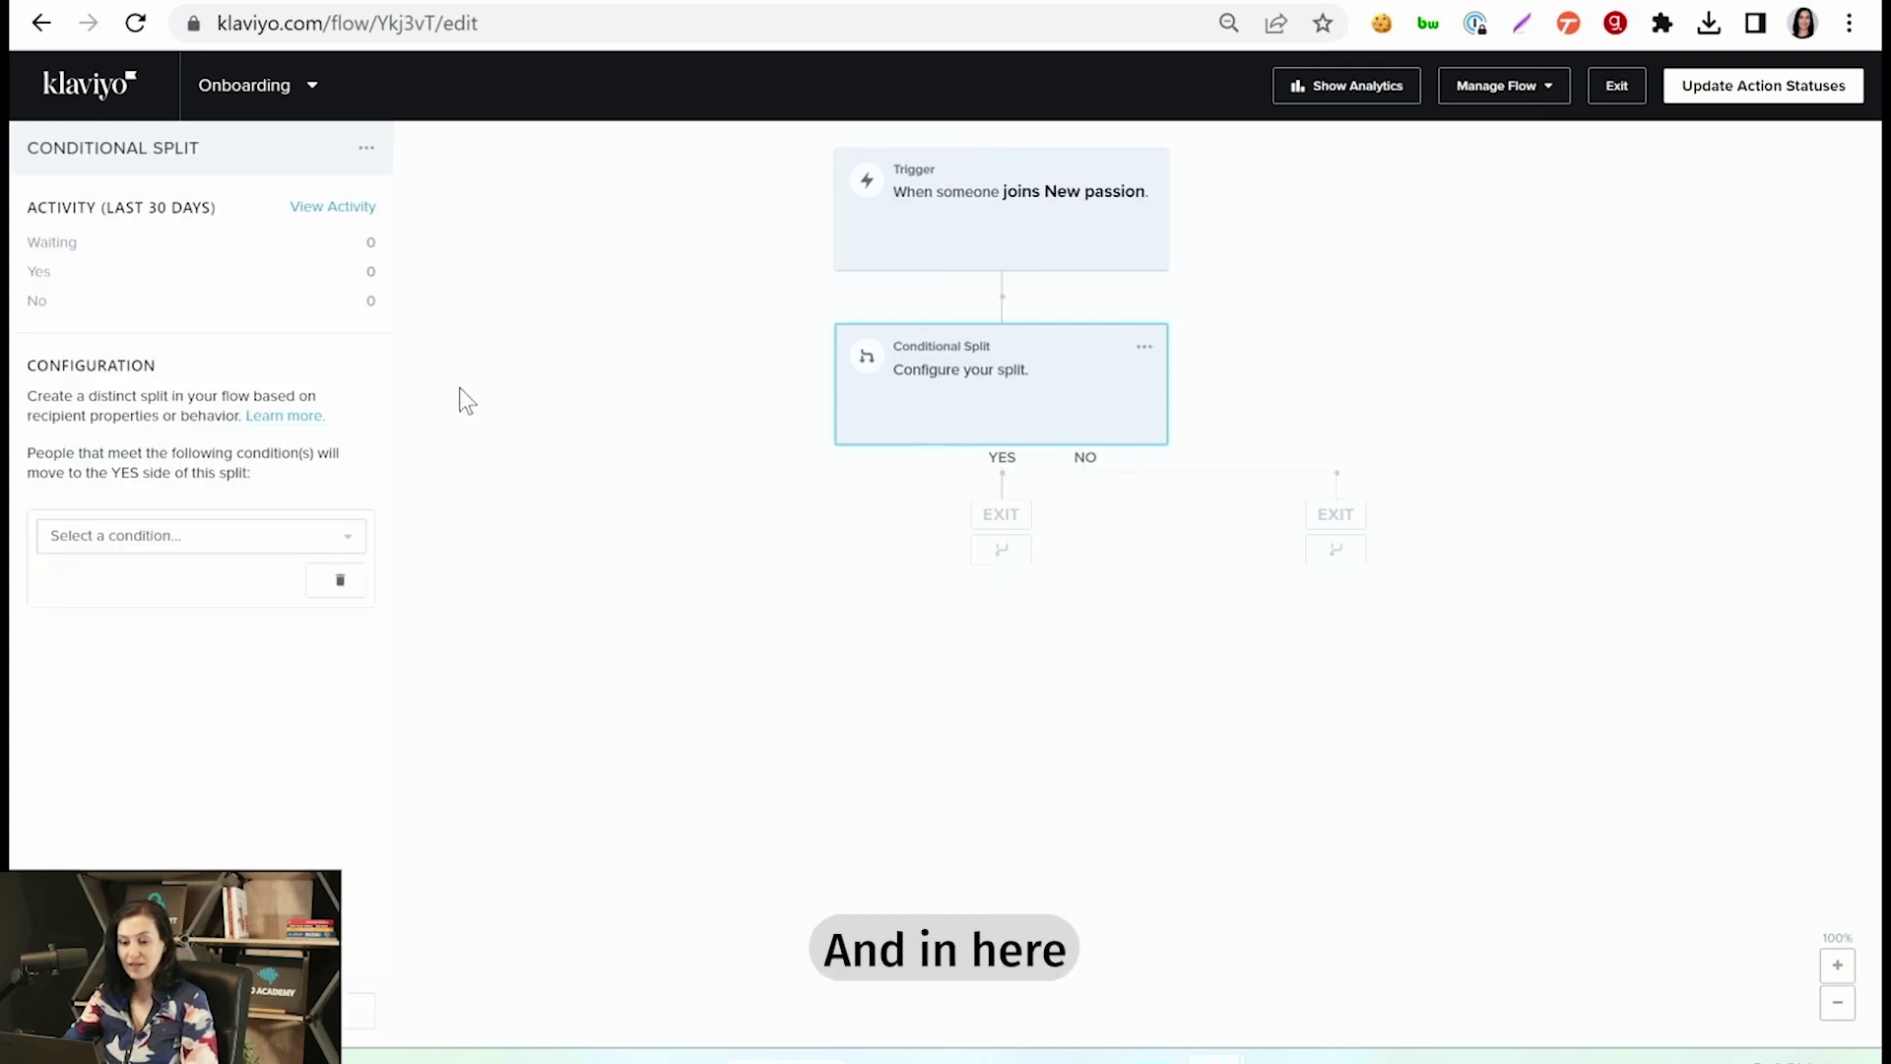
left_click(262, 540)
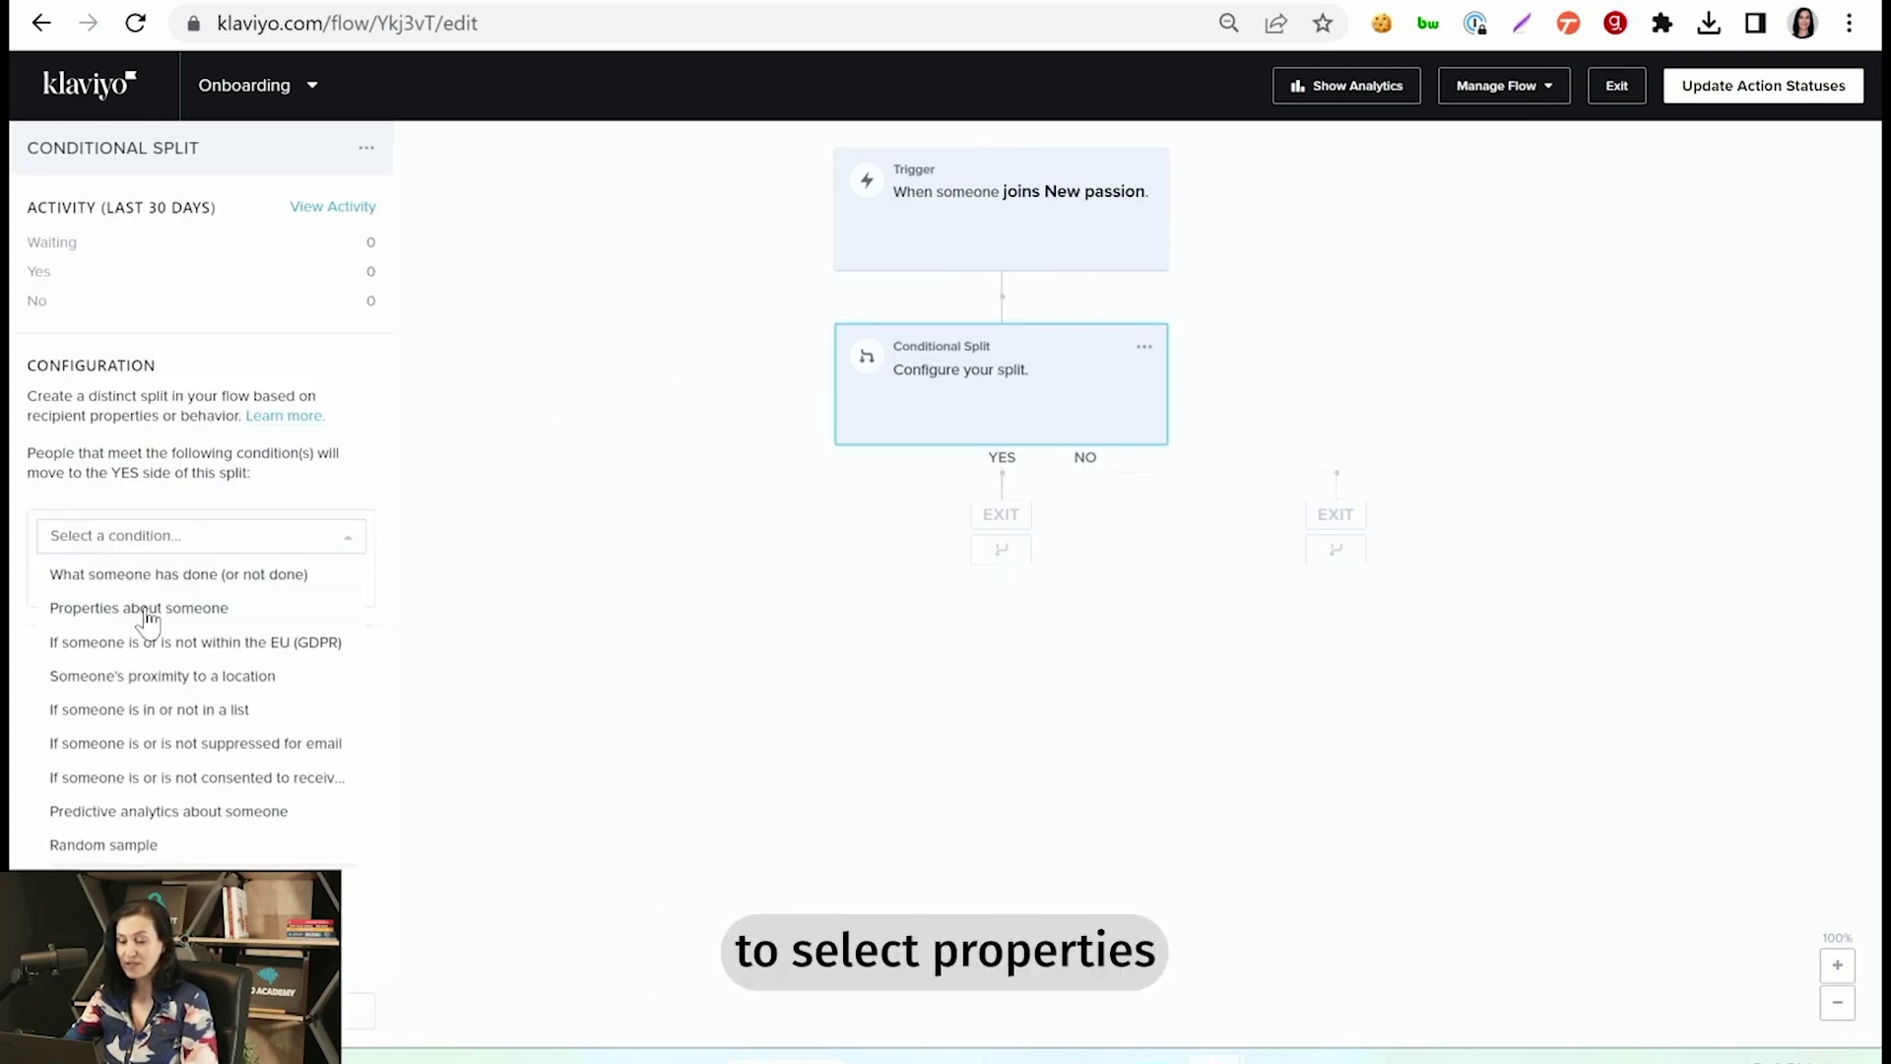
left_click(147, 613)
left_click(169, 583)
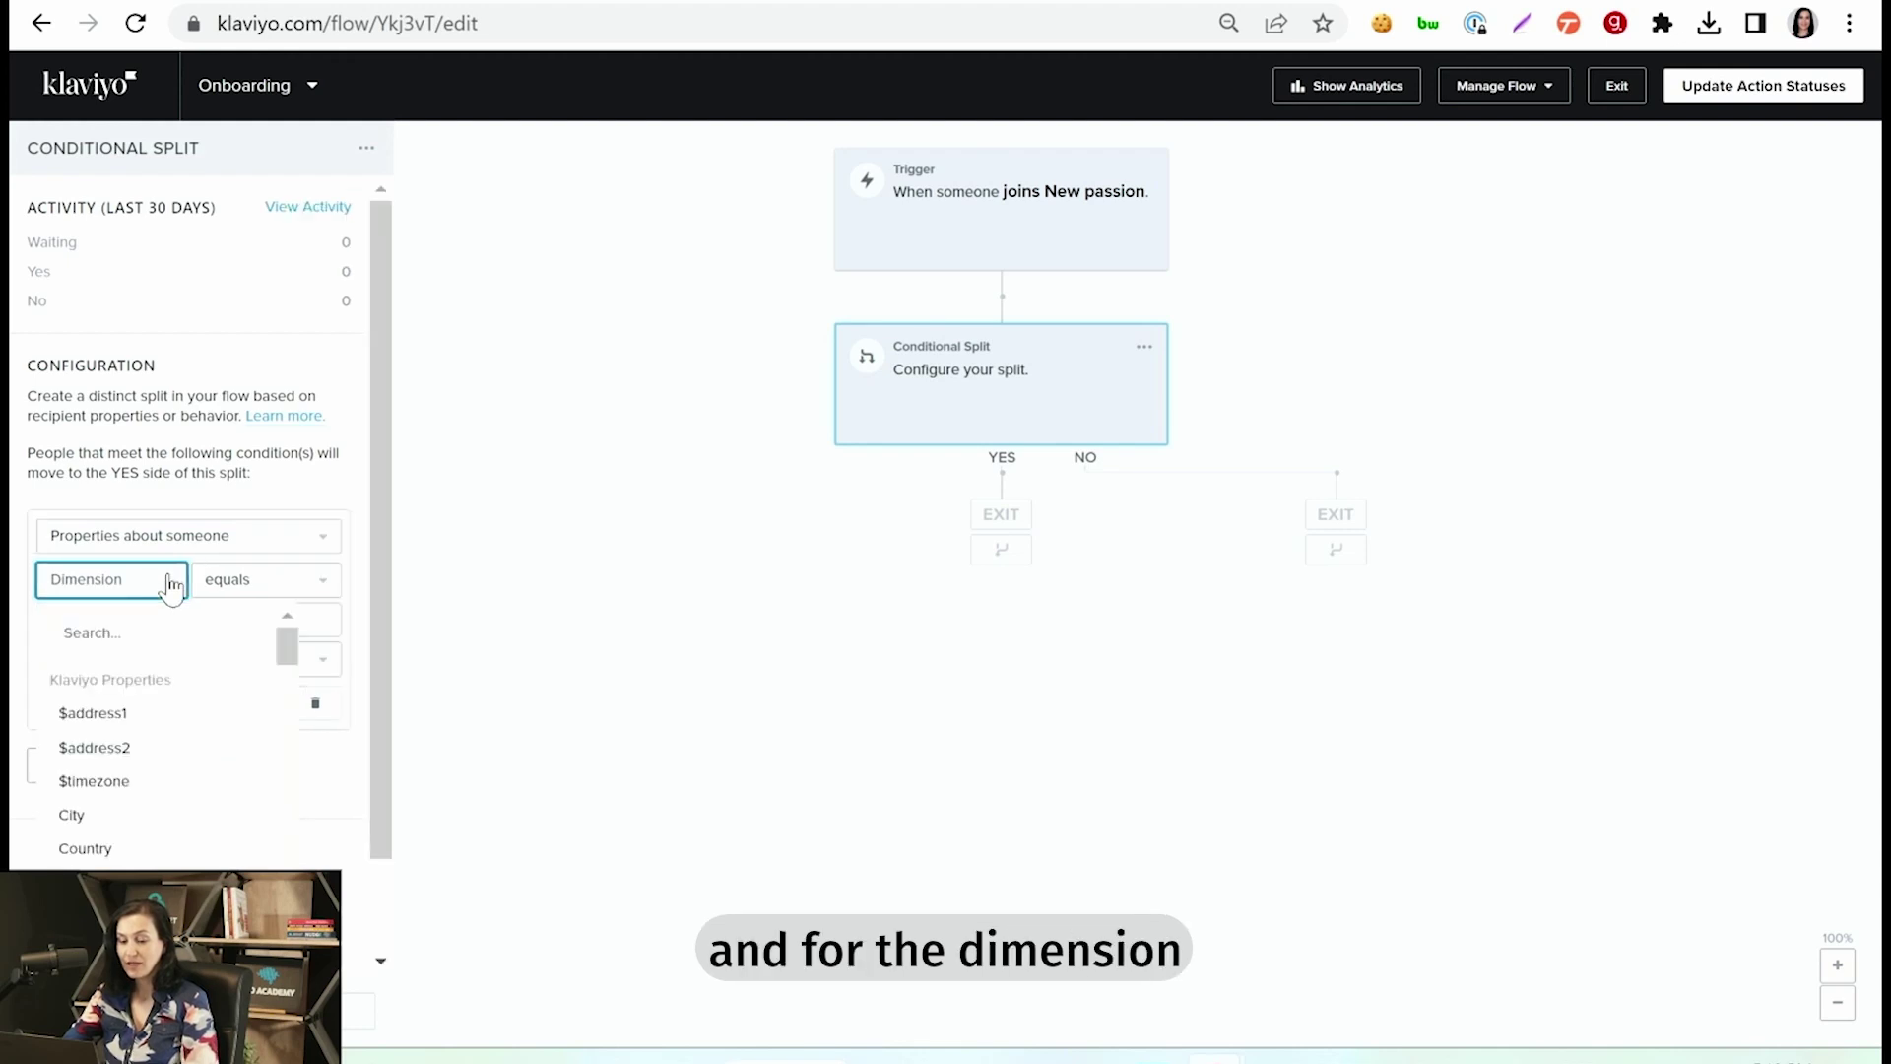
left_click(109, 632)
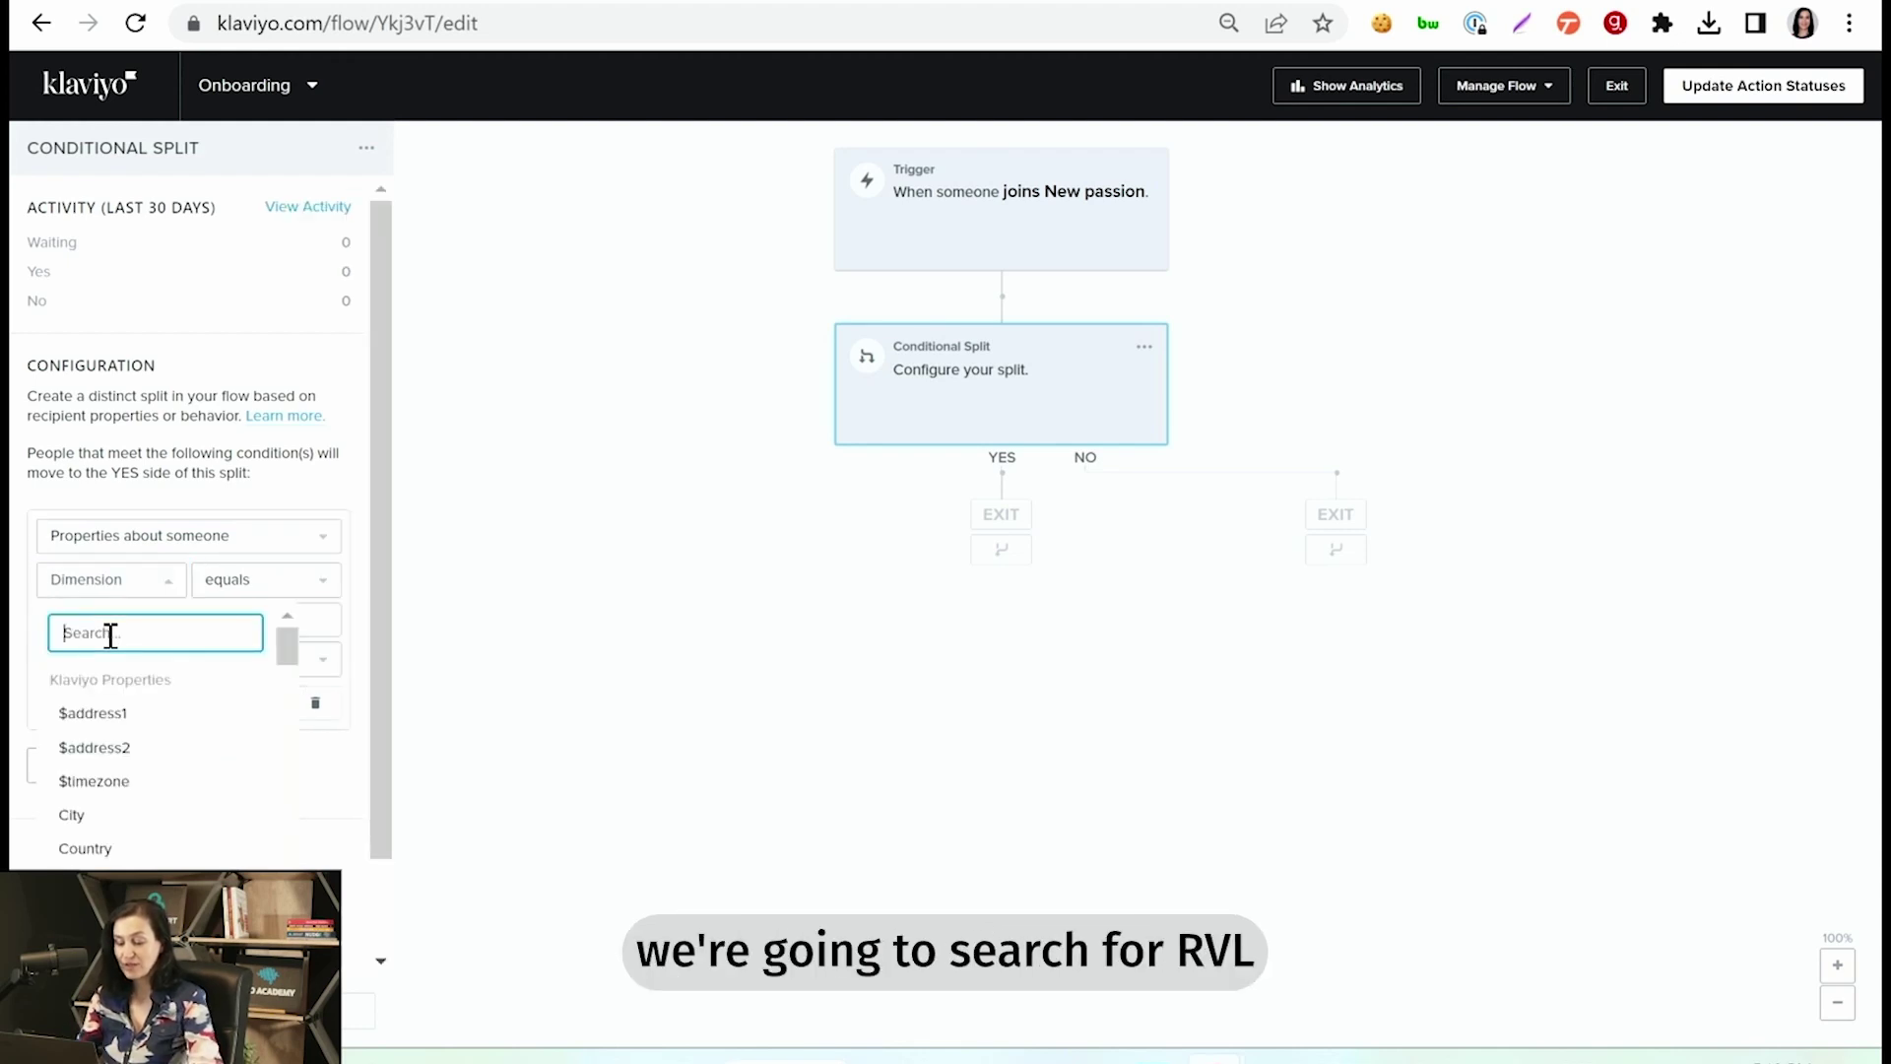
type("rvl del")
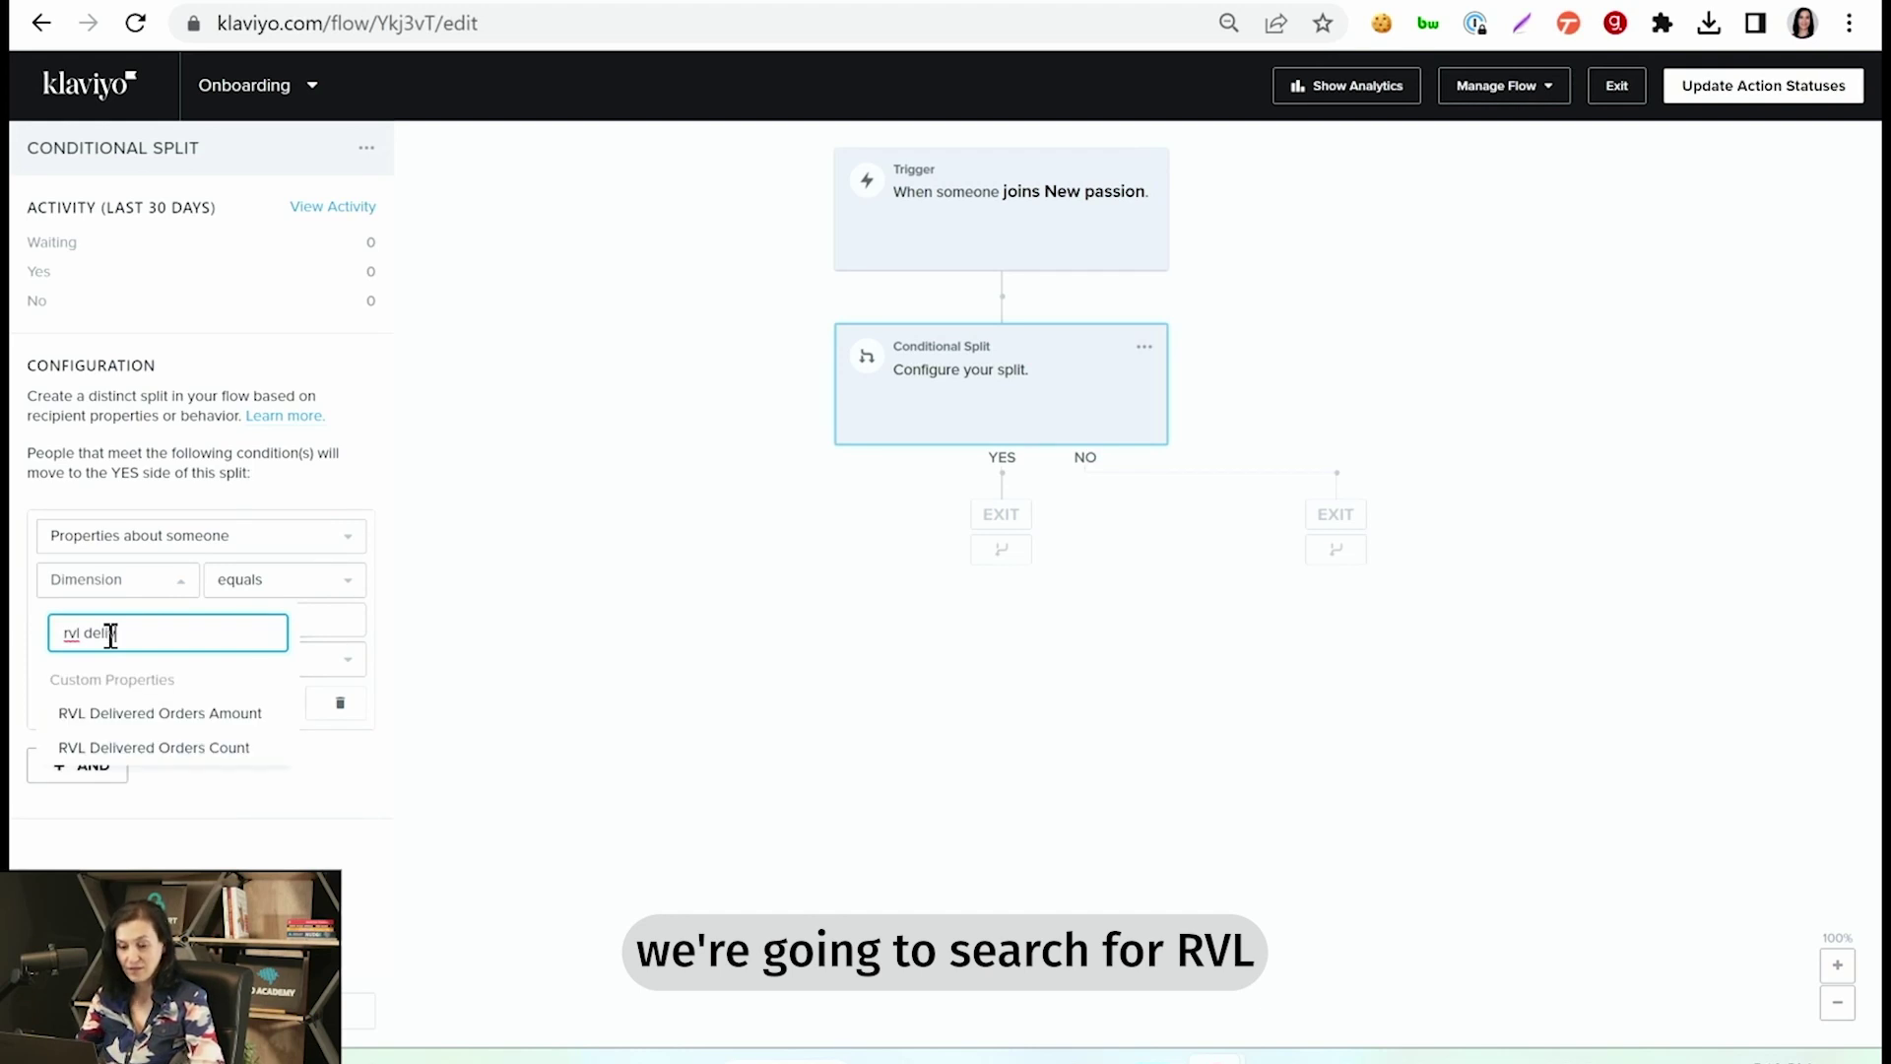
type("iv")
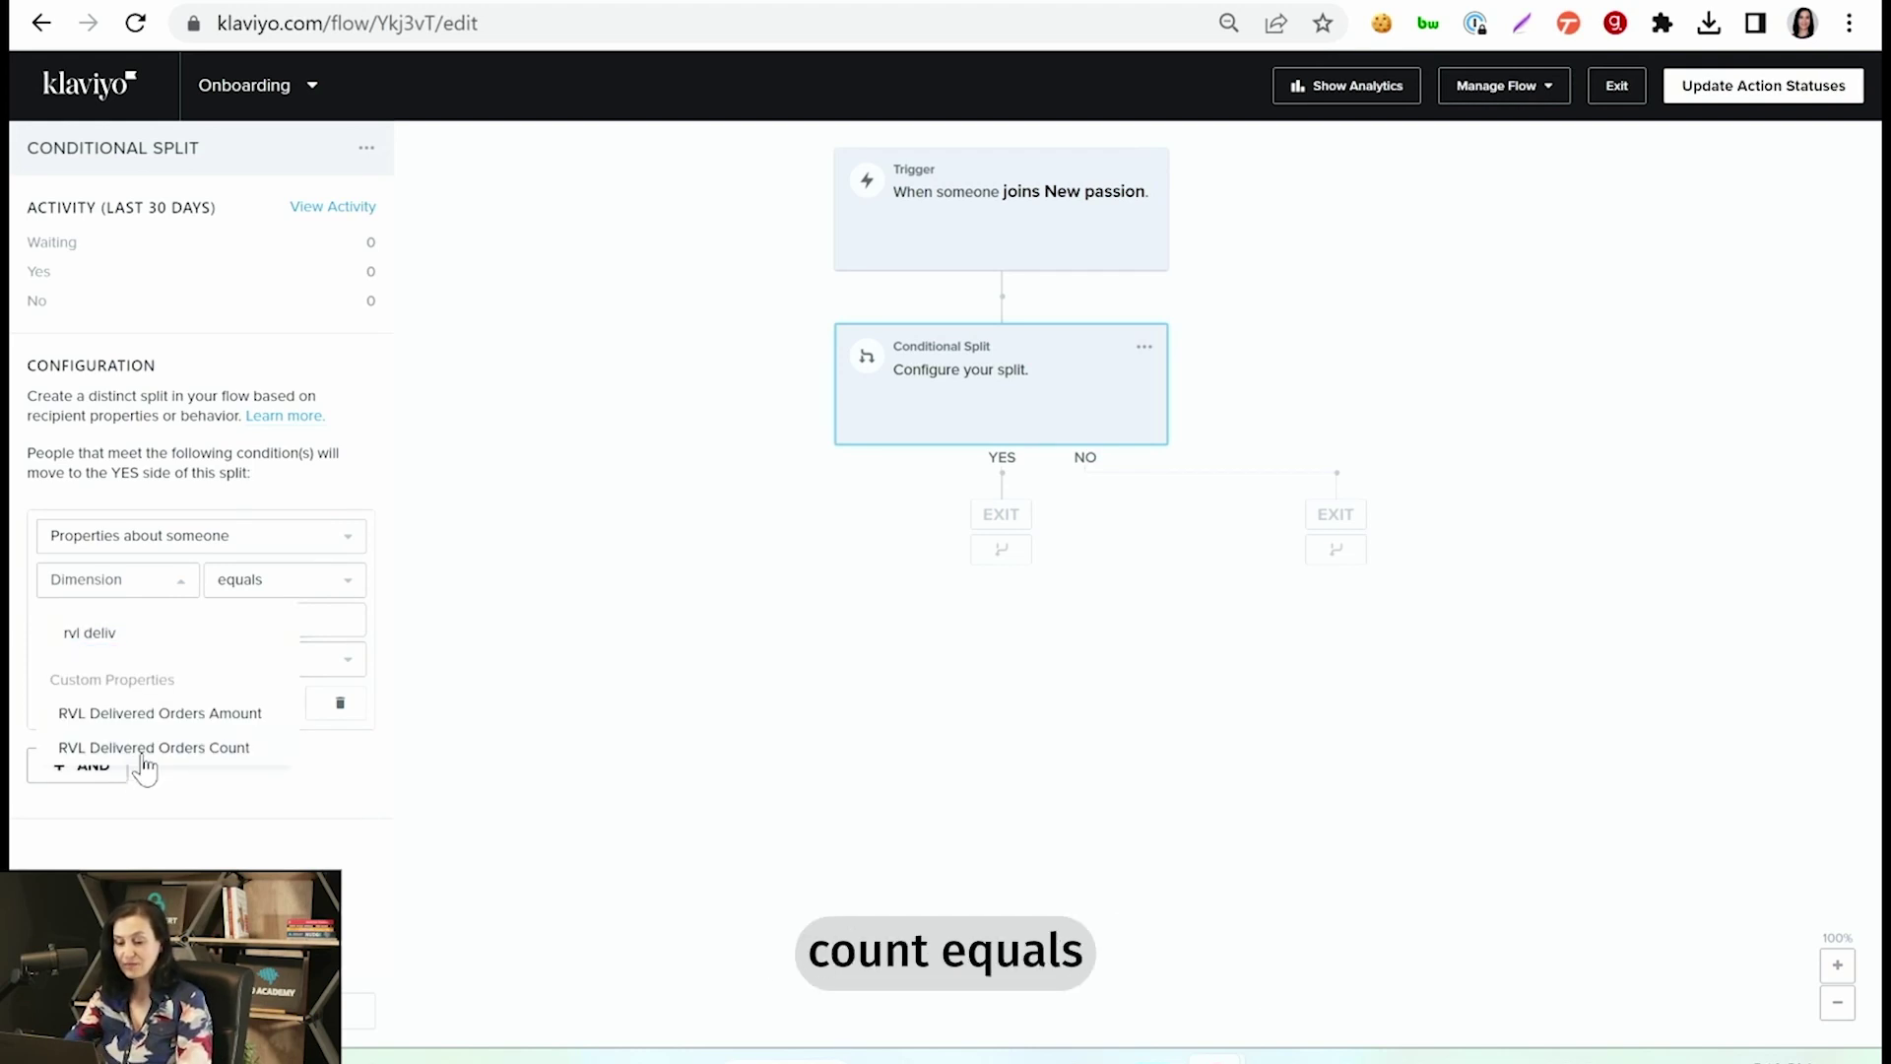
left_click(144, 756)
left_click(131, 609)
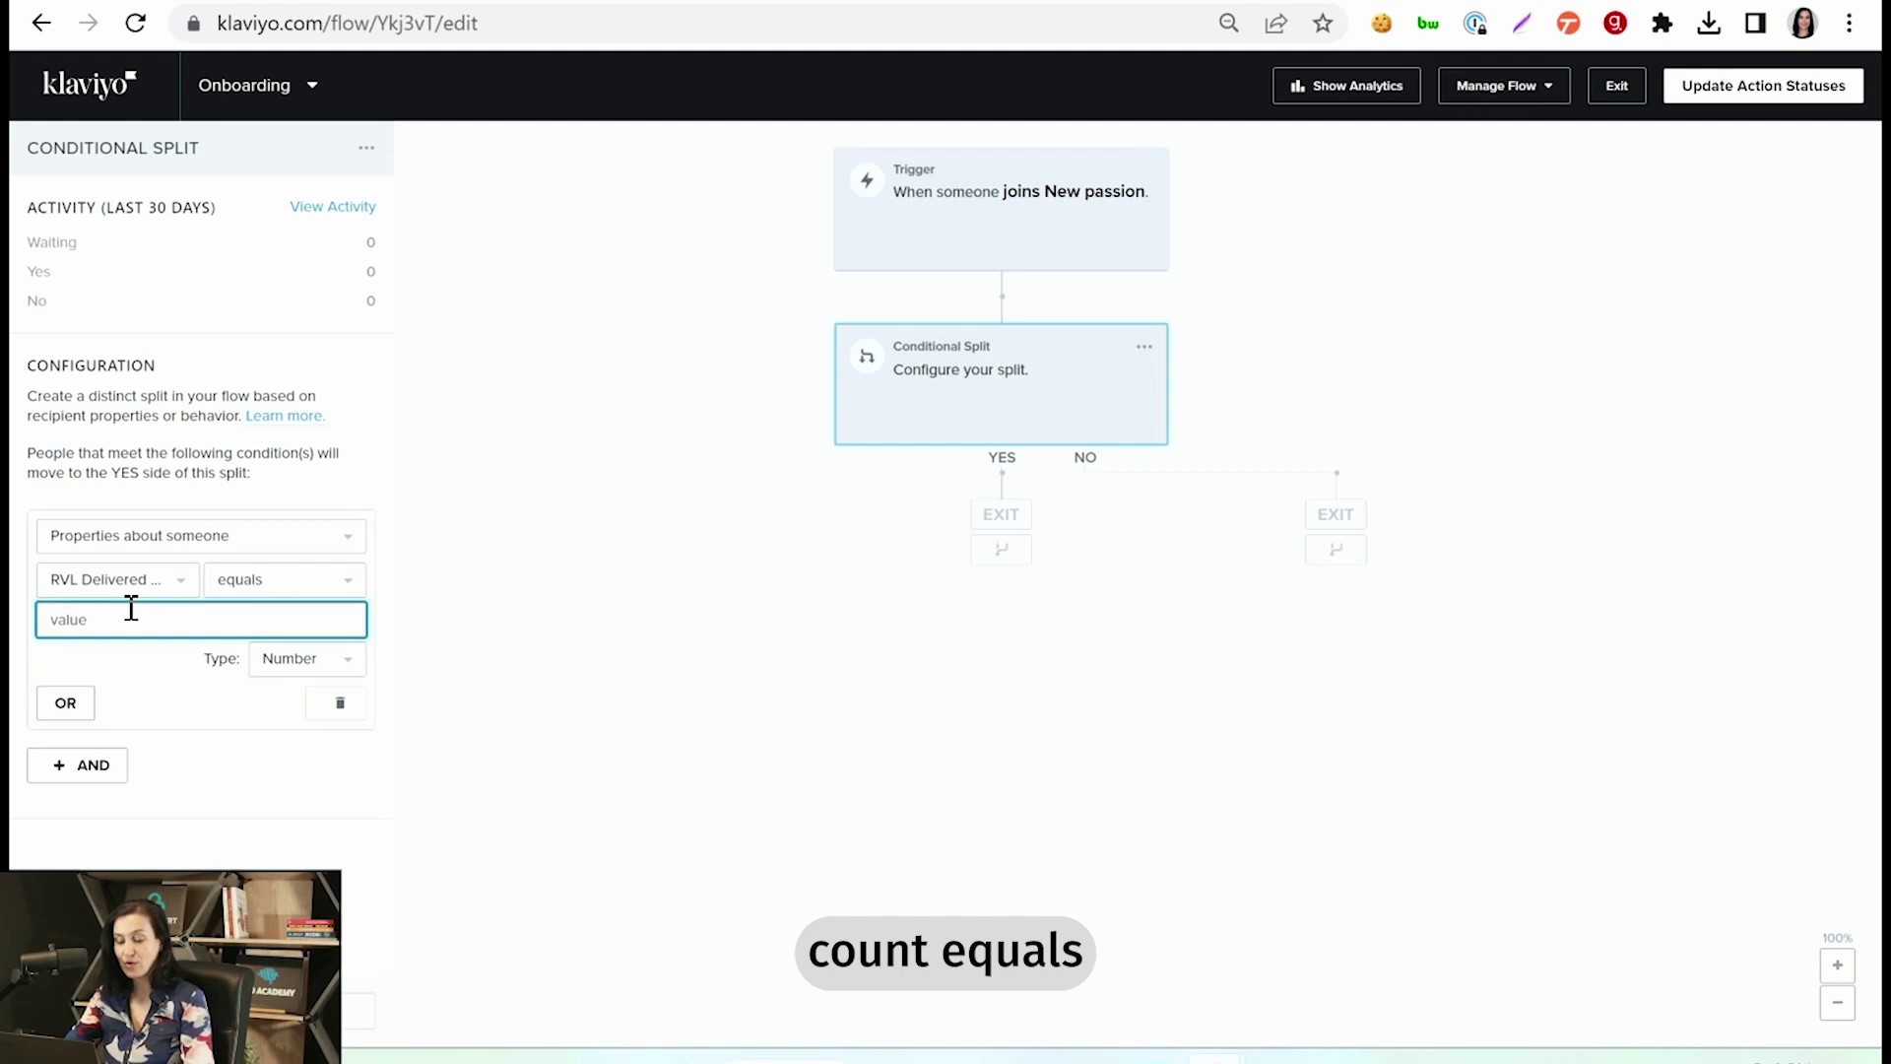
type("1")
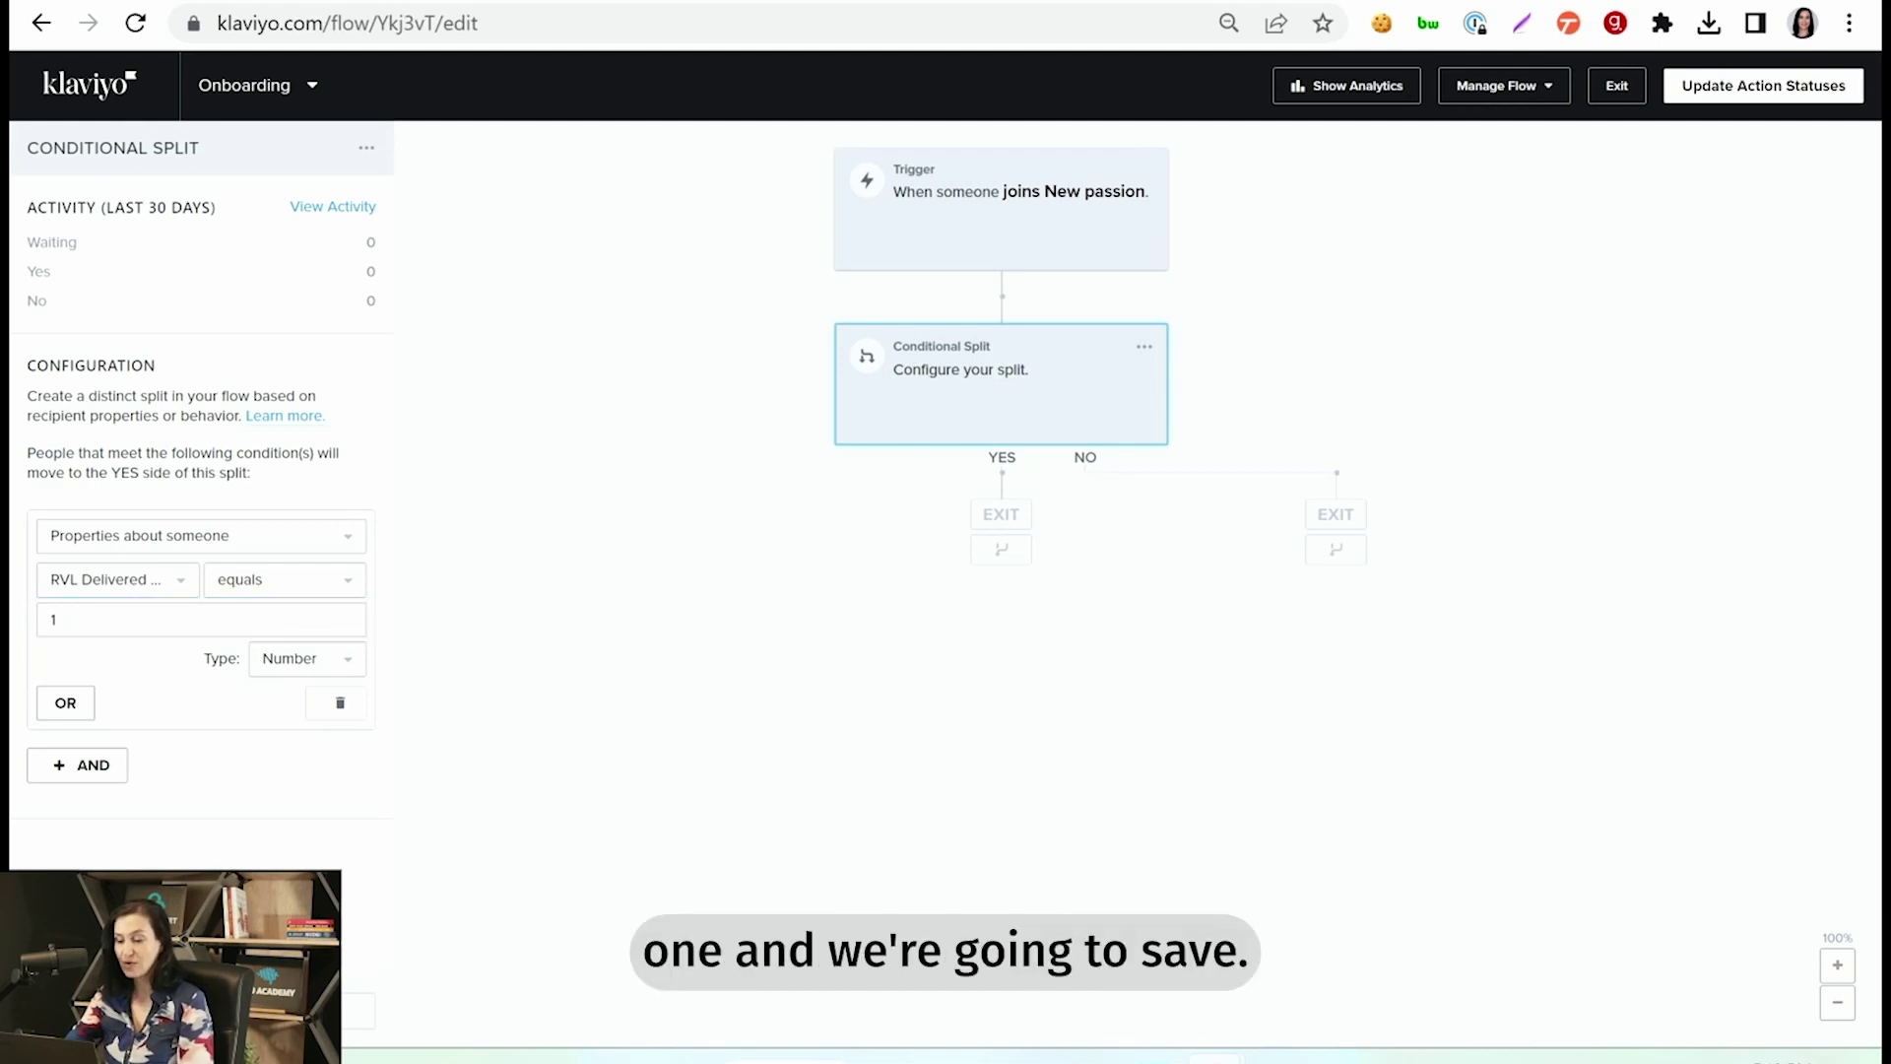
left_click(325, 1011)
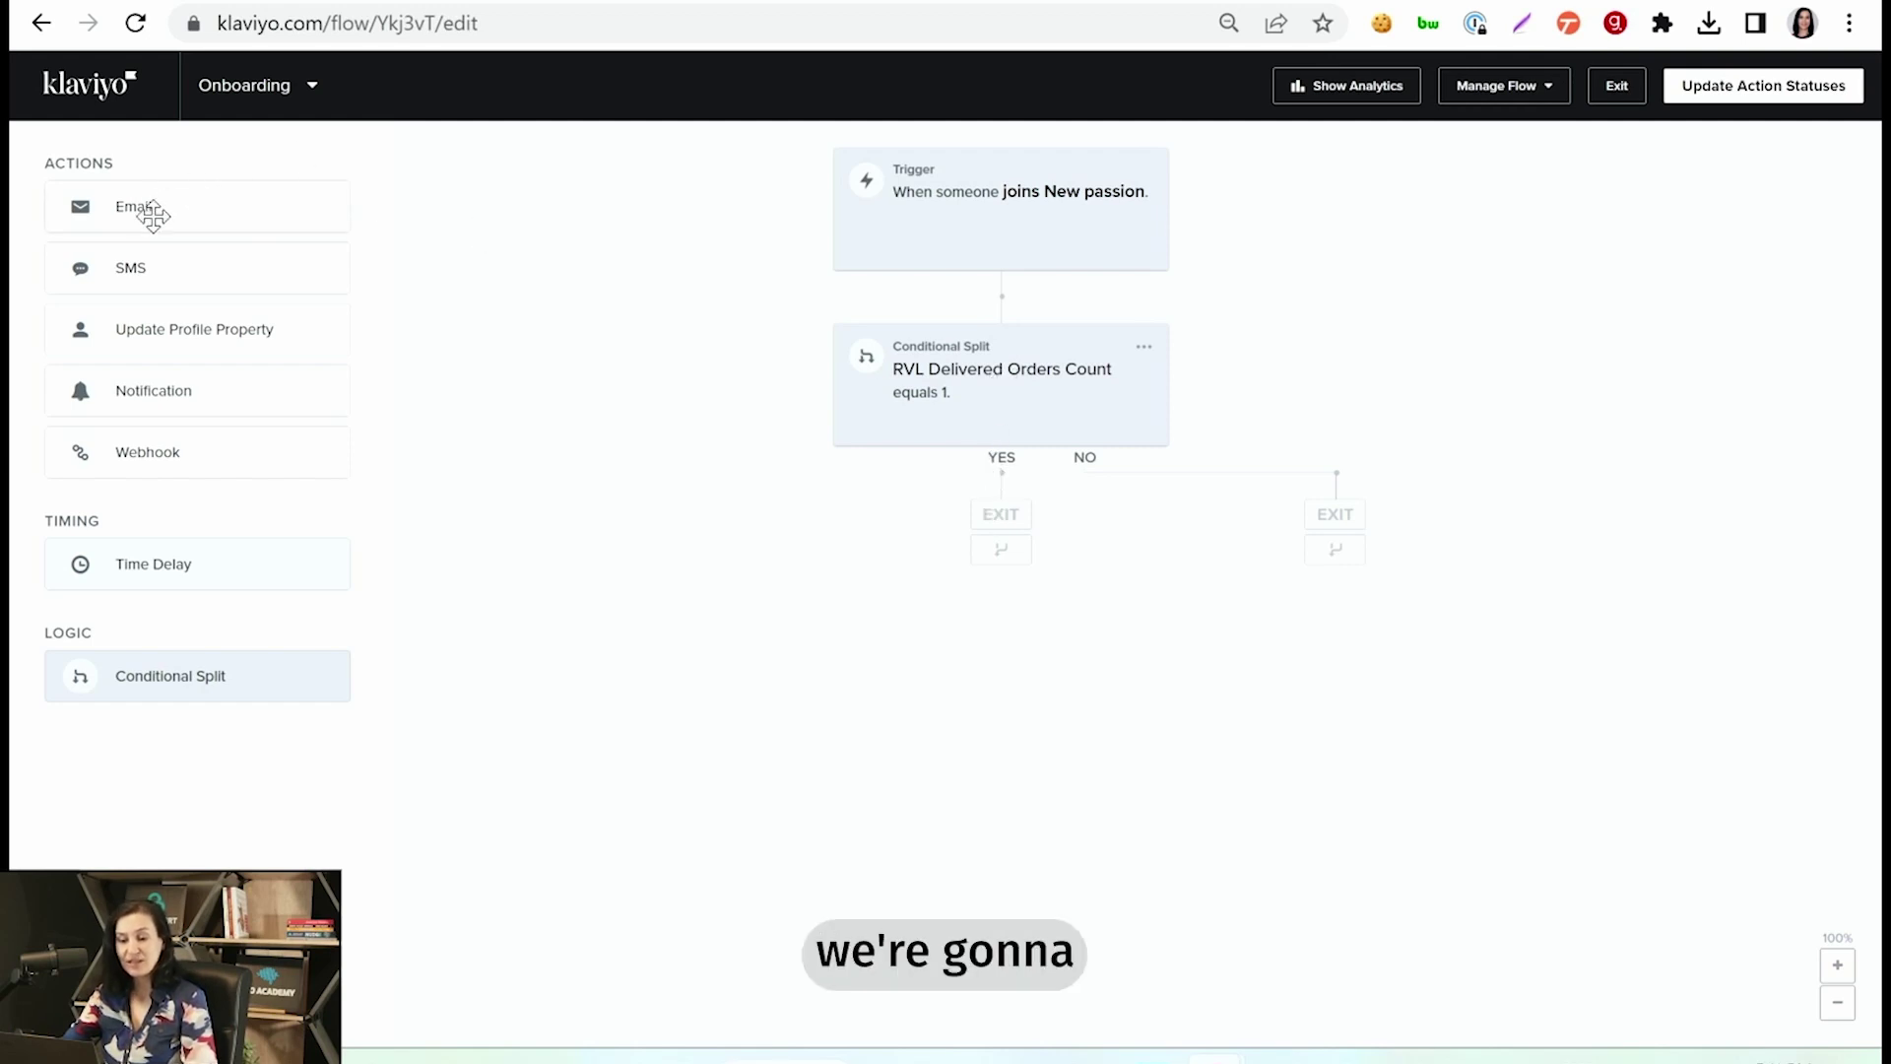
Place an Email action on the split's YES branch as draft Email #1
left_click_drag(150, 213, 928, 499)
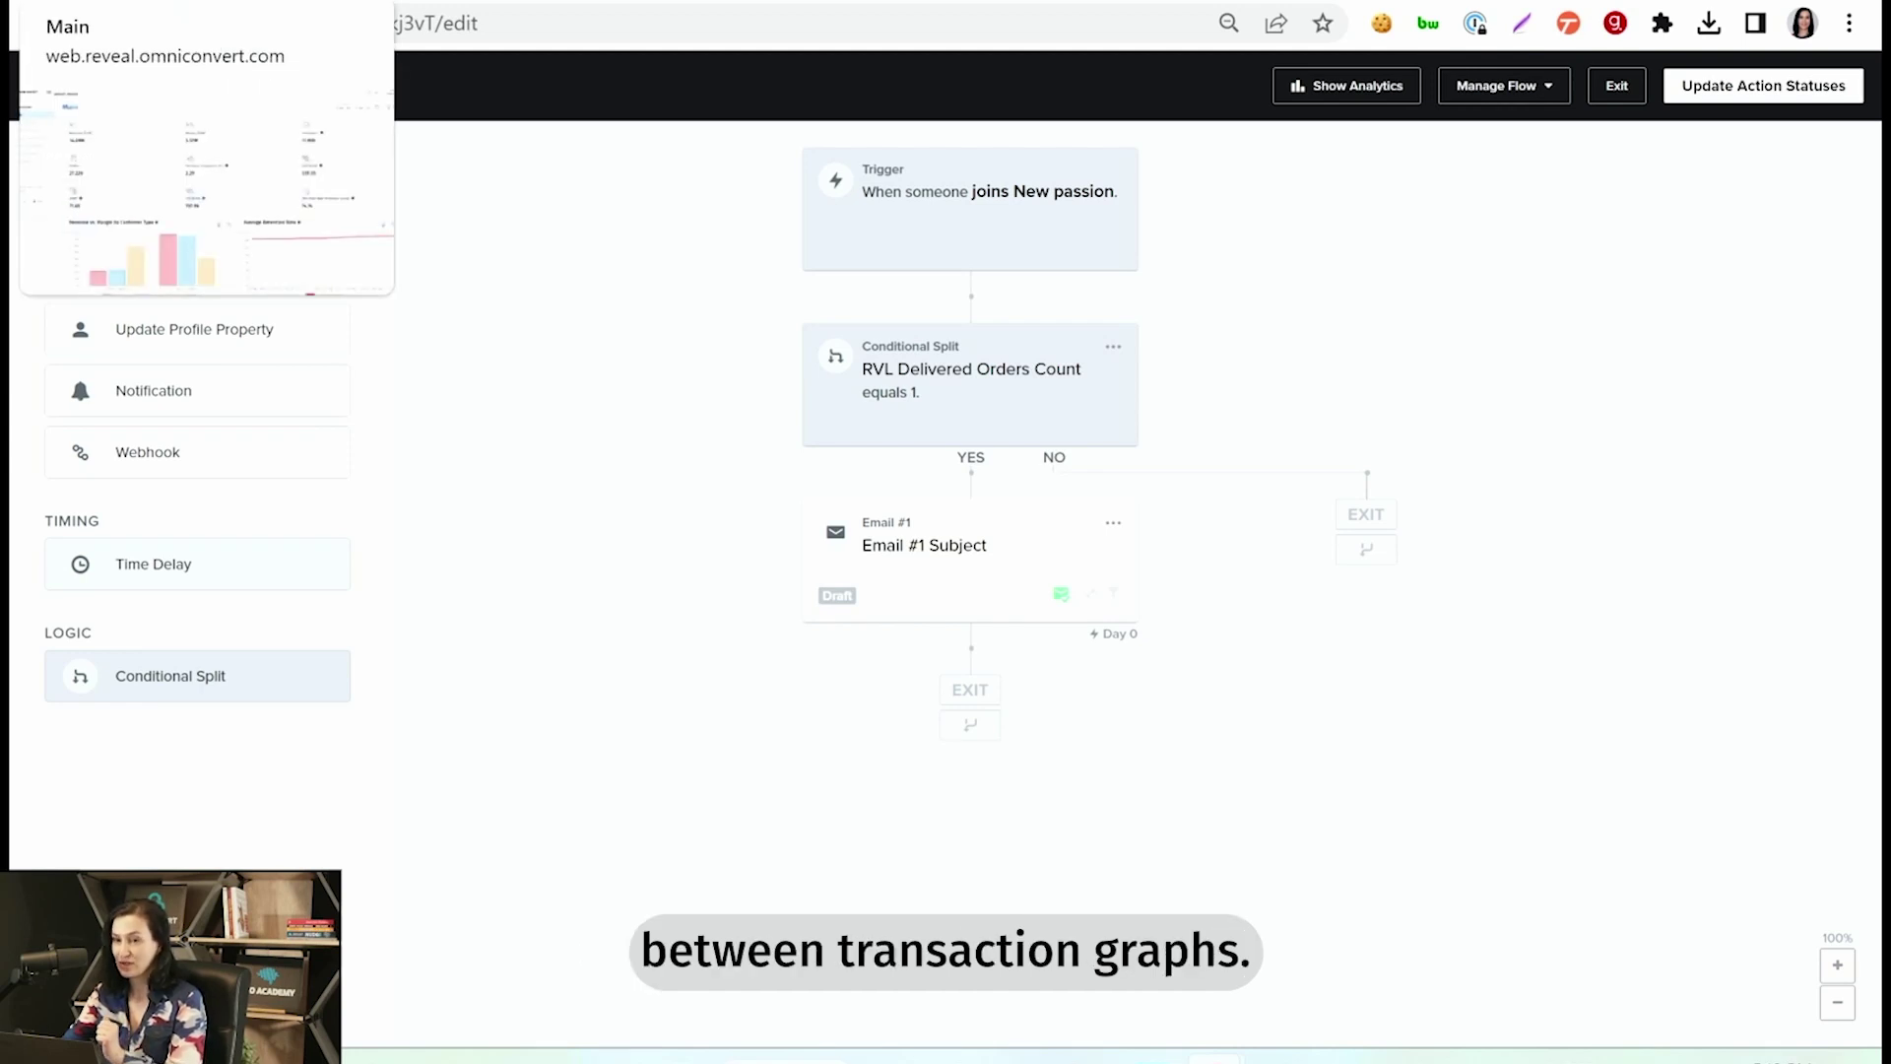
Switch to the Omniconvert Reveal dashboard and open Store settings > General
left_click(118, 2)
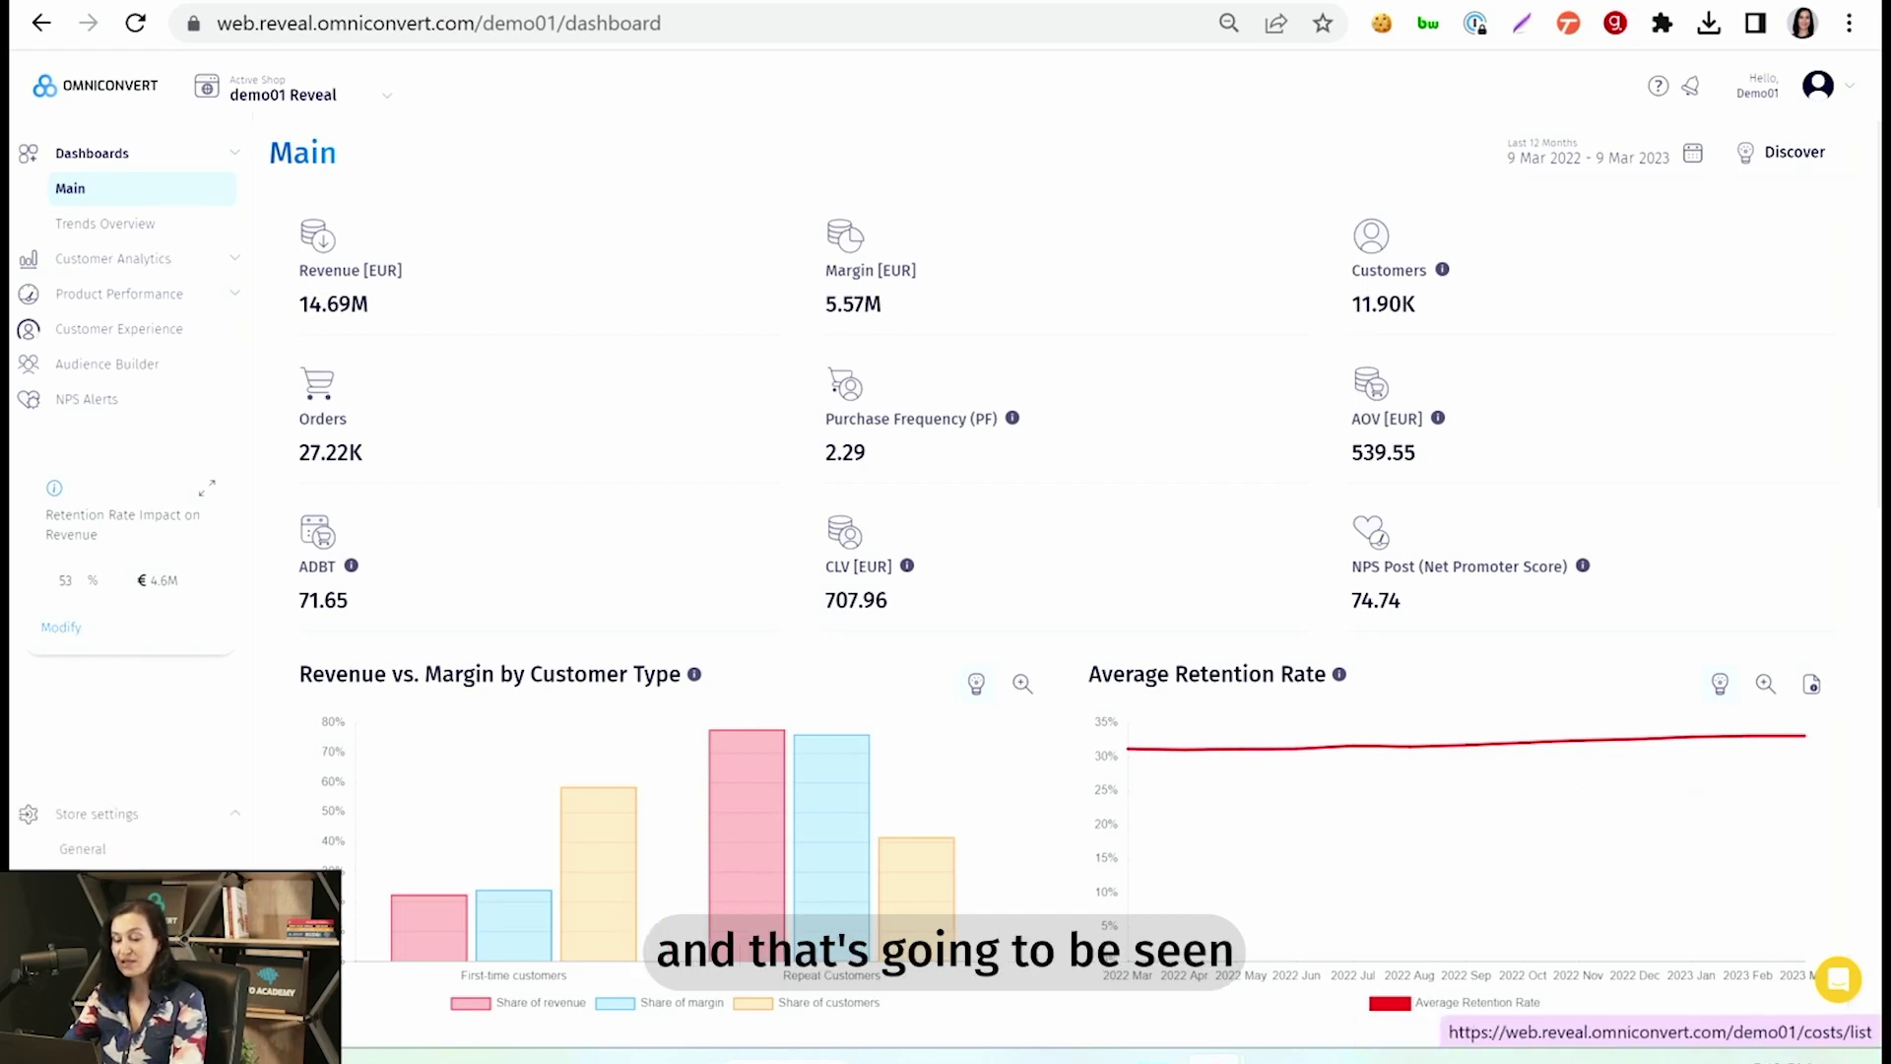
left_click(96, 802)
left_click(89, 838)
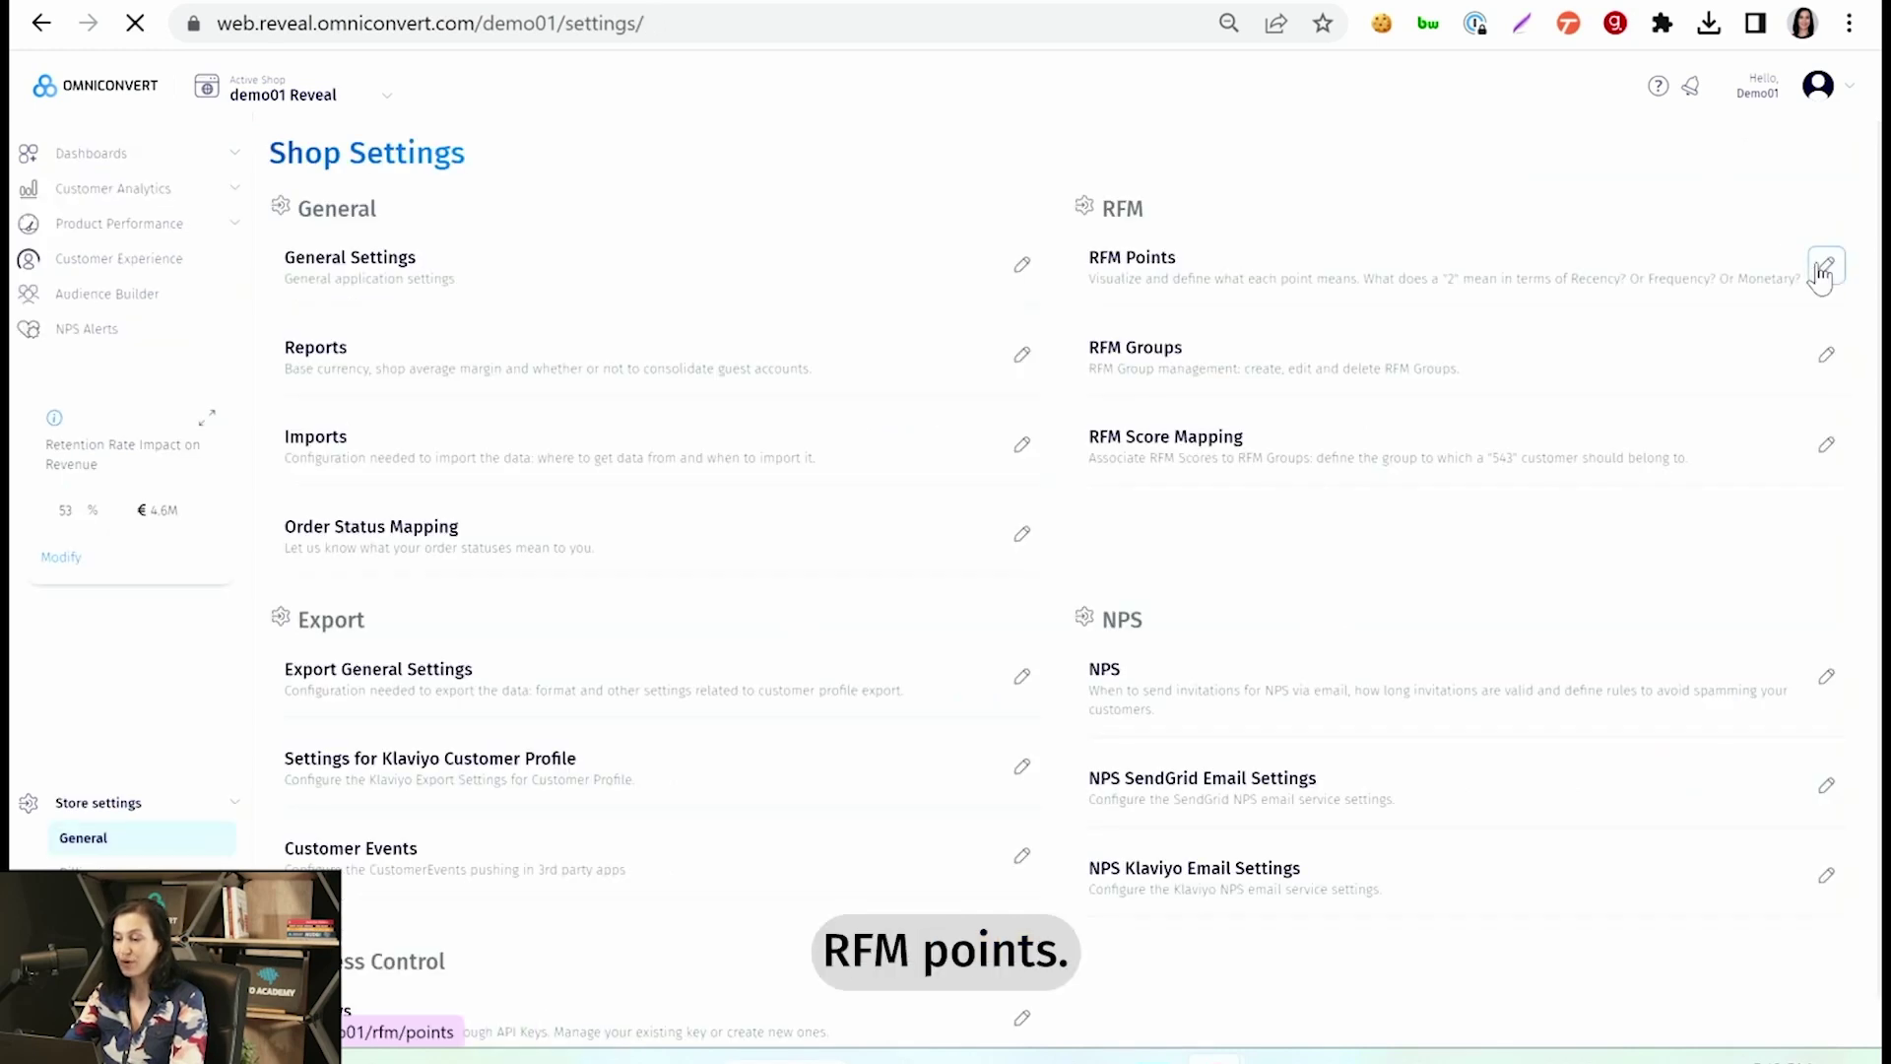
On the RFM Points page, read the 1–39 day ADBT interval: 1.5K customers (1,498 / 5,636), 26.58%
left_click(1822, 268)
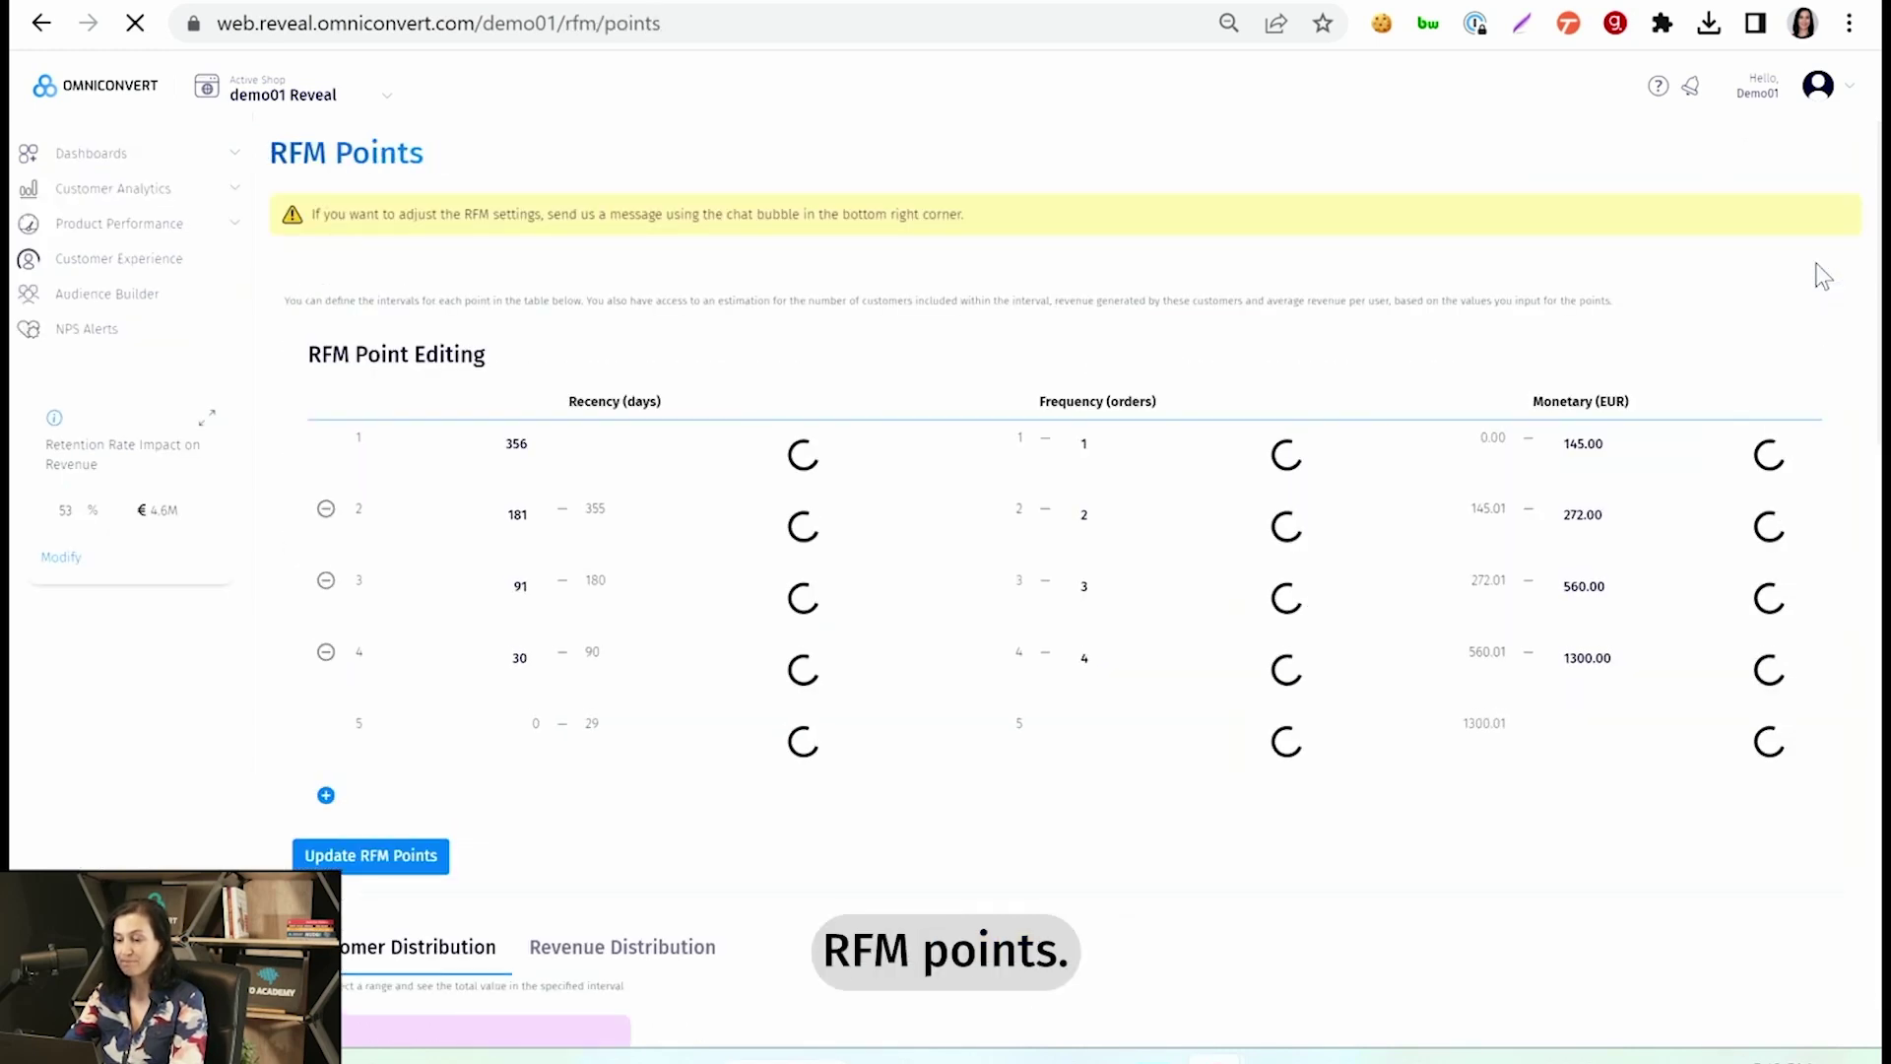
scroll(1077, 357, "down", 8)
scroll(1073, 354, "down", 3)
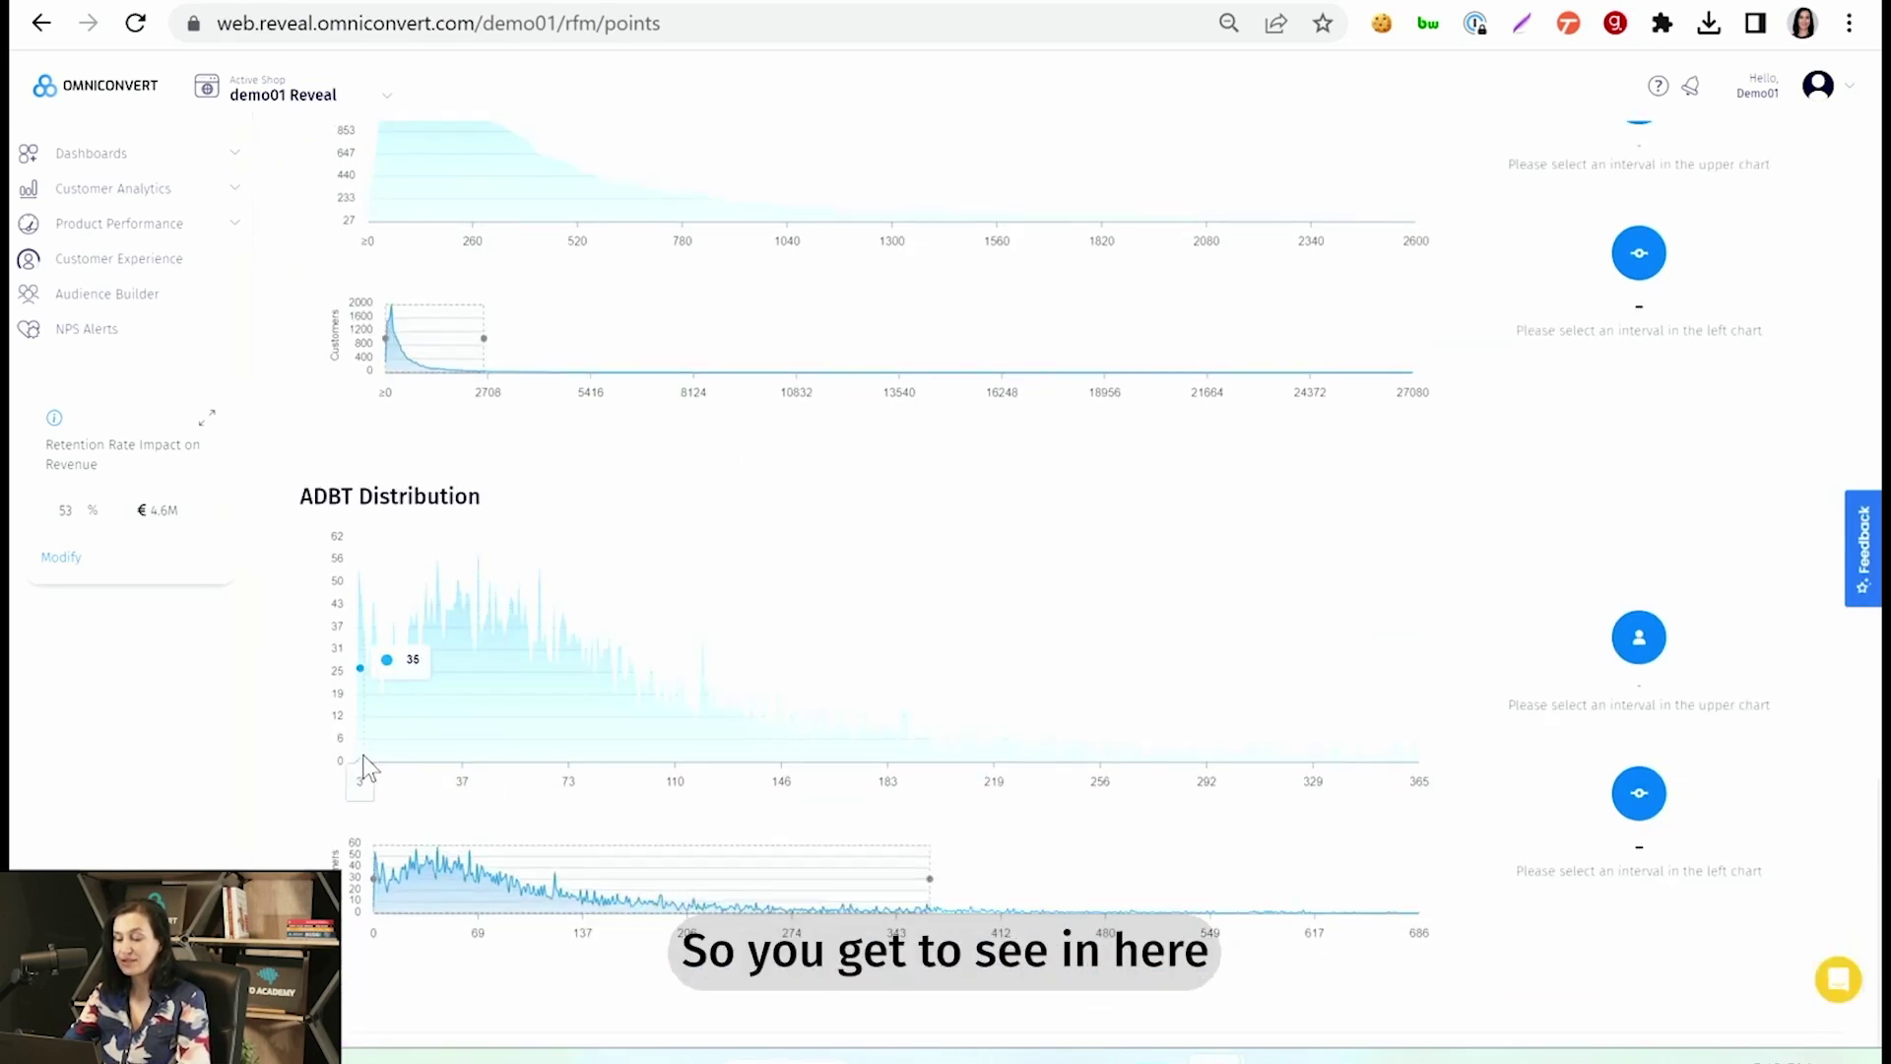
mouse_move(358, 768)
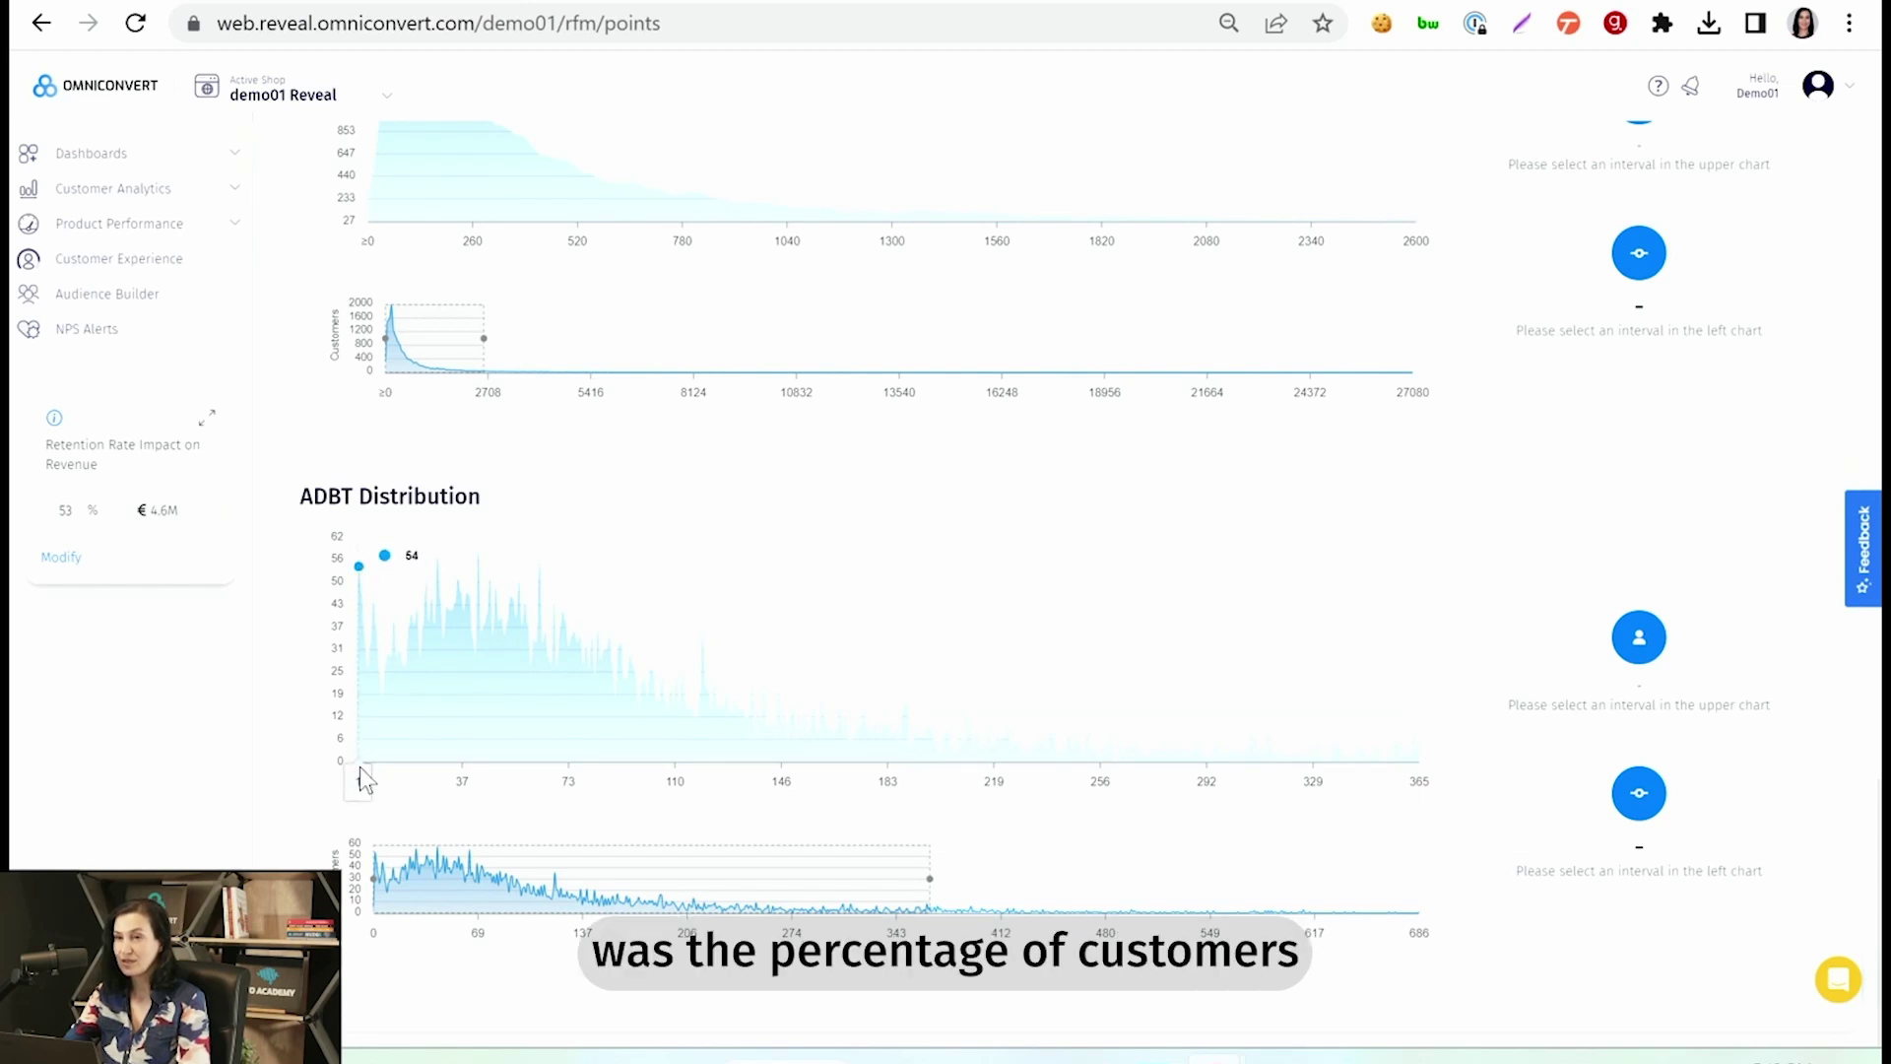
left_click_drag(358, 766, 473, 743)
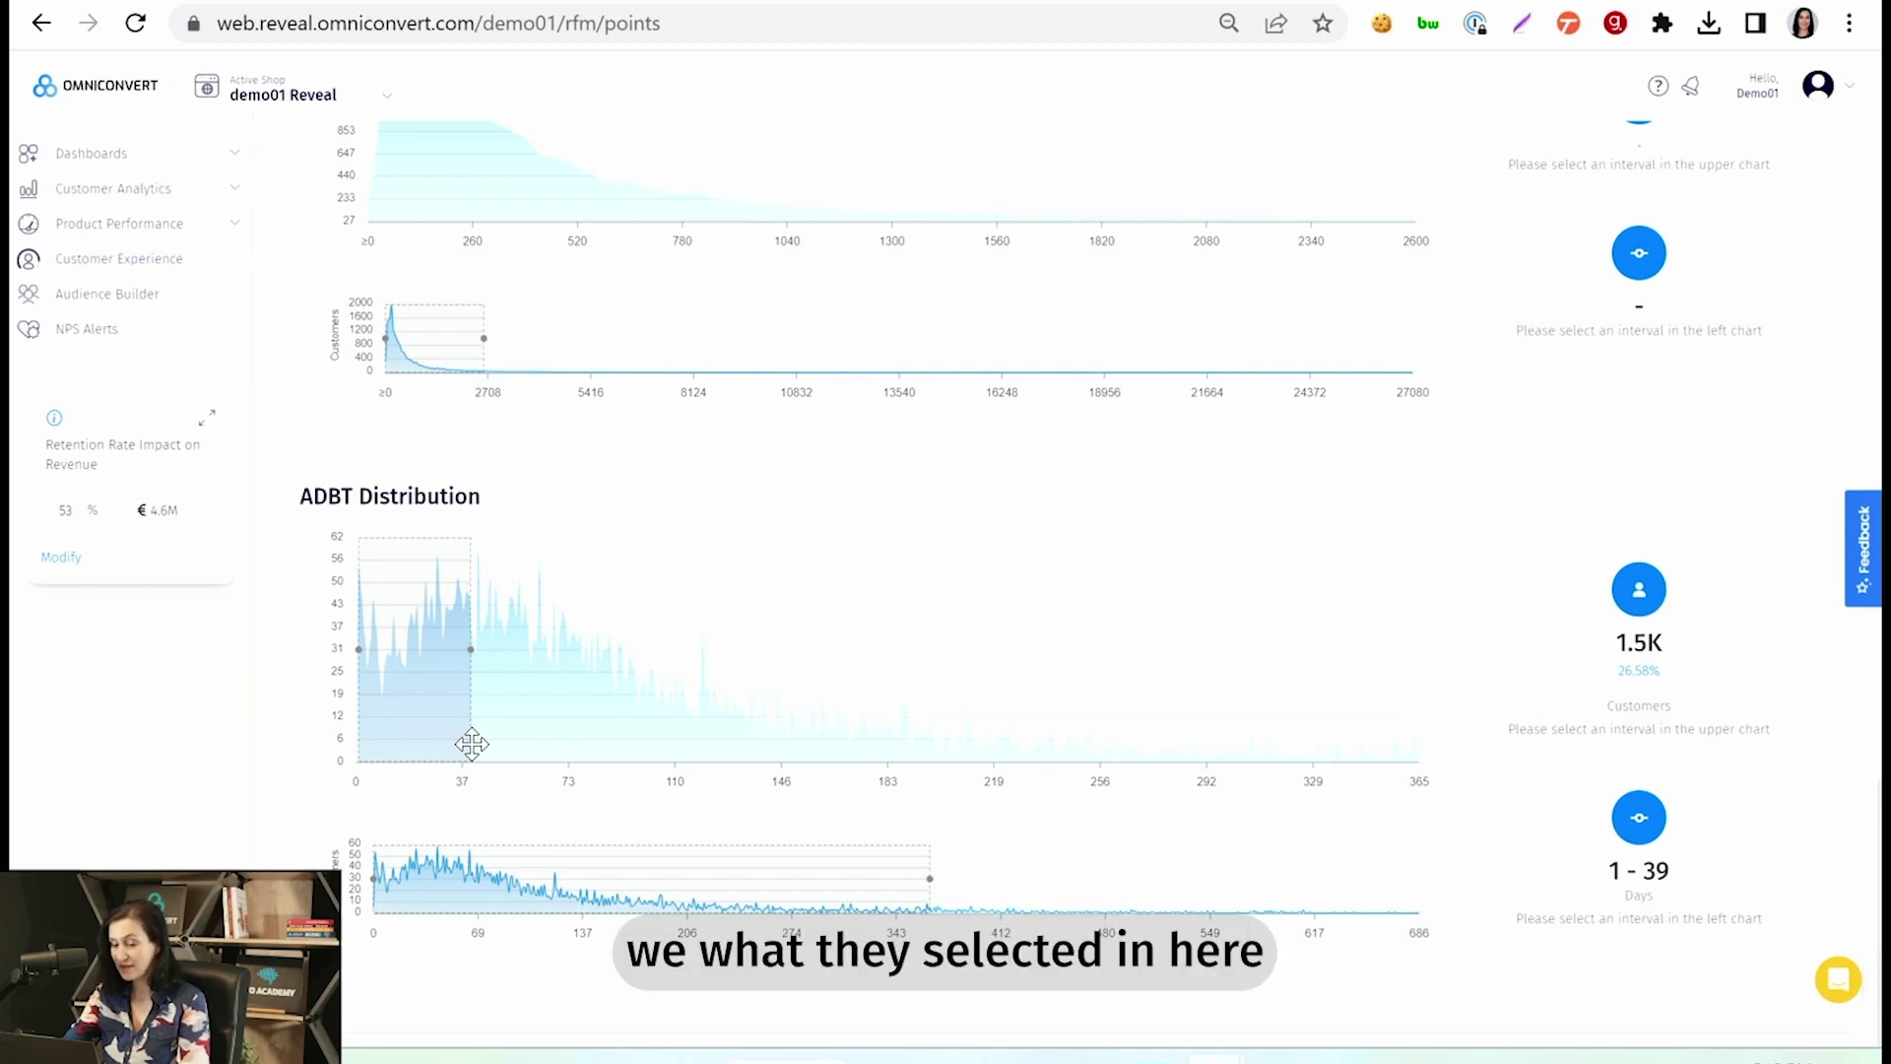
left_click_drag(1603, 874, 1694, 876)
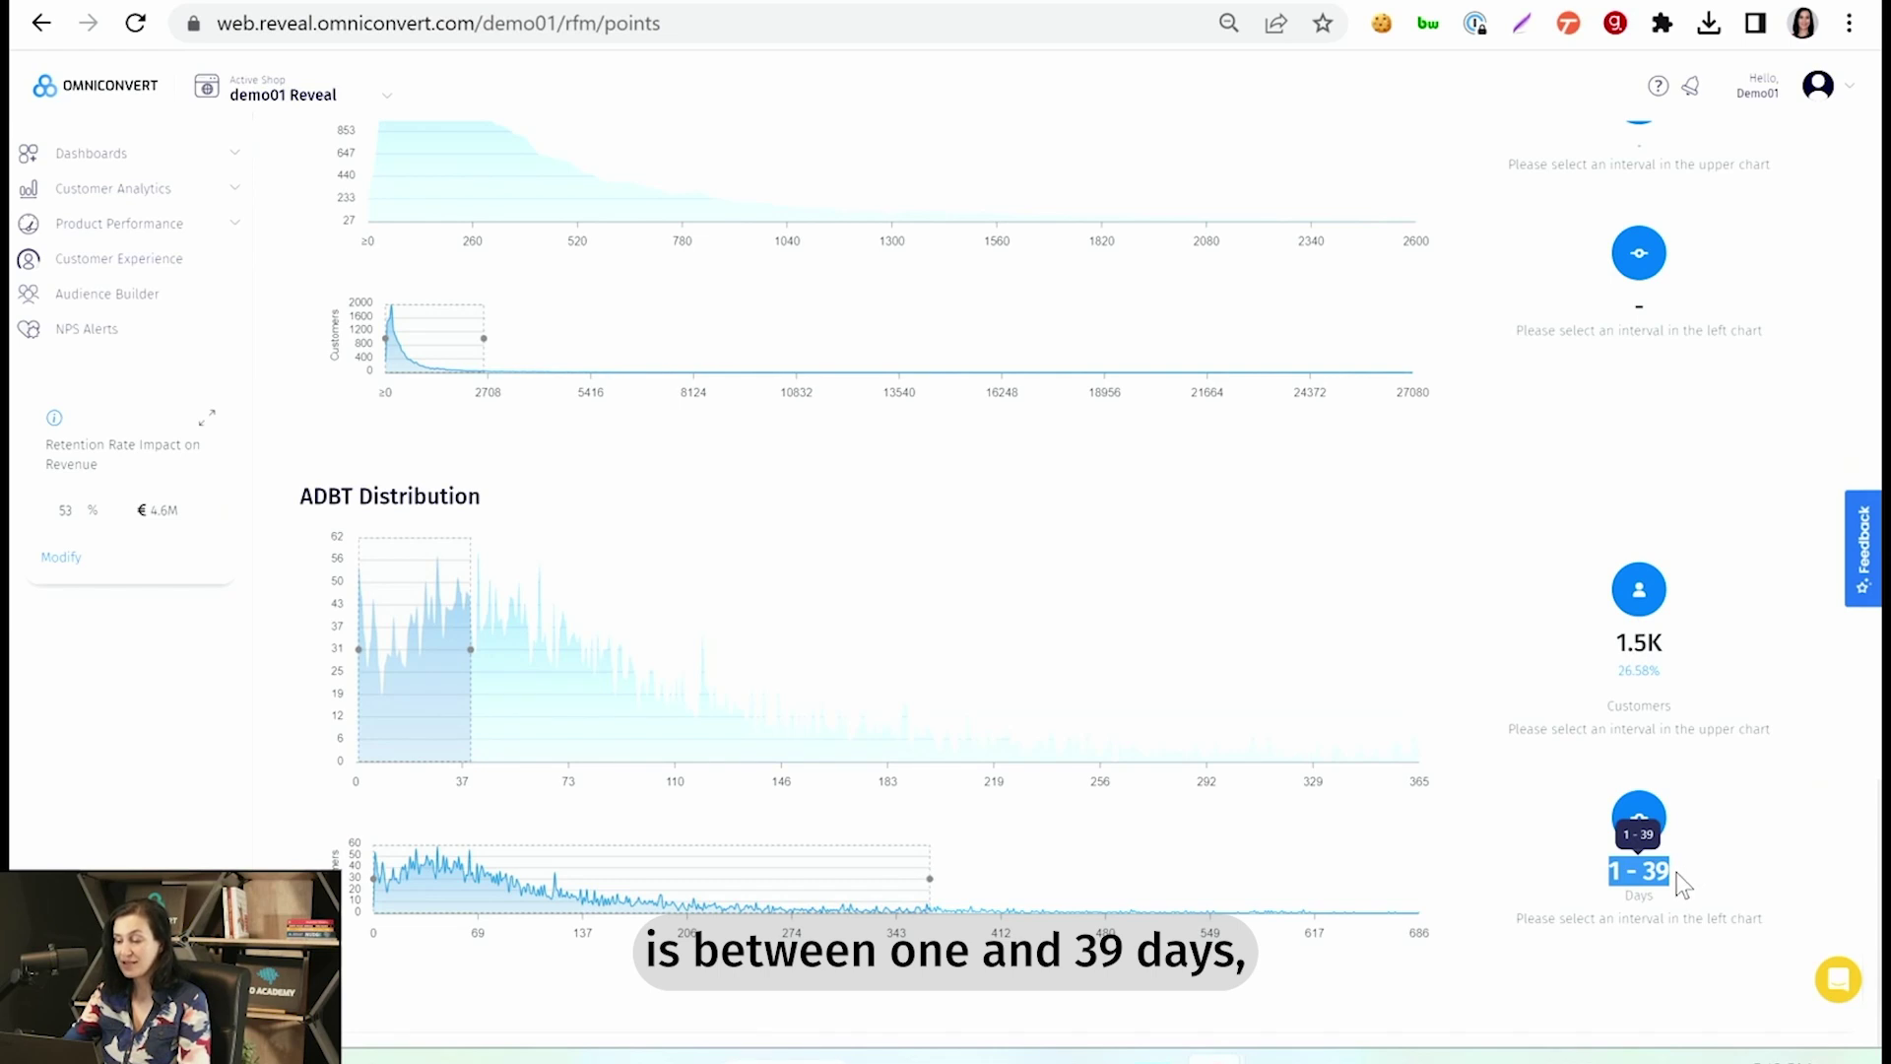
left_click(1616, 692)
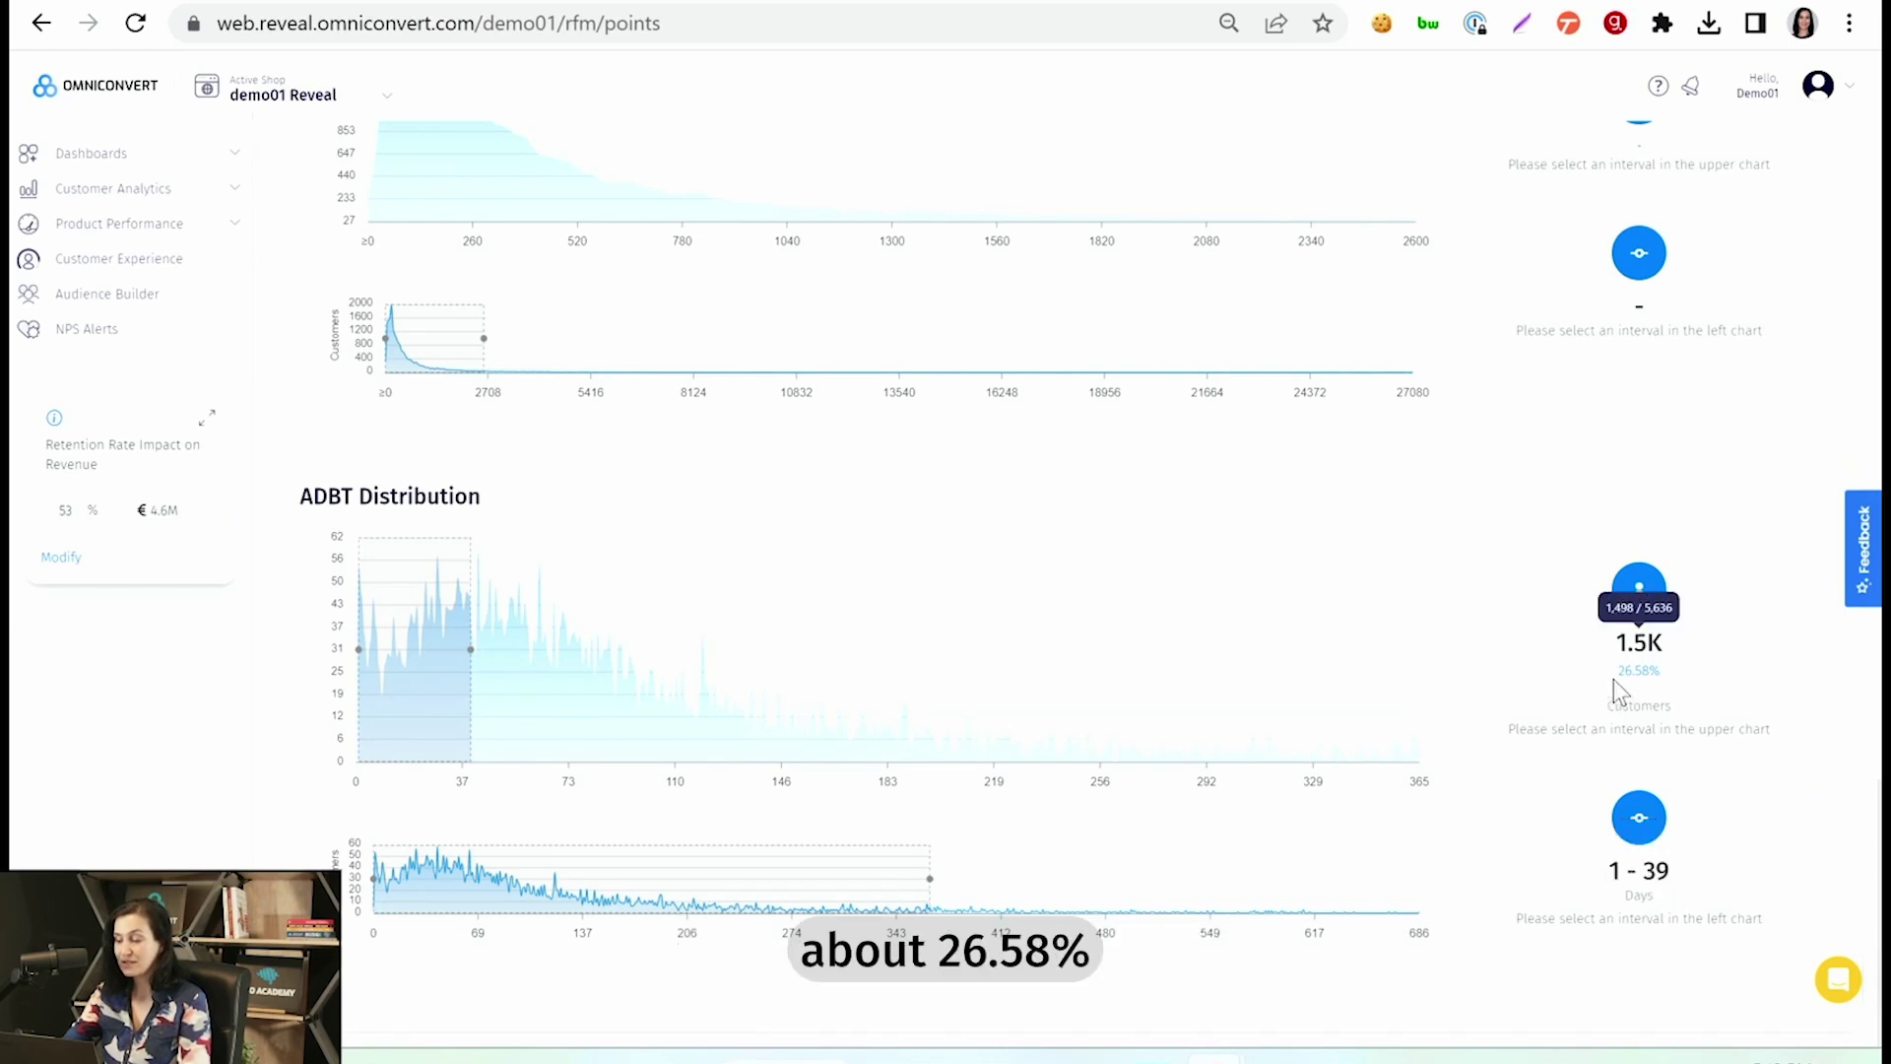
left_click_drag(1613, 679, 1668, 671)
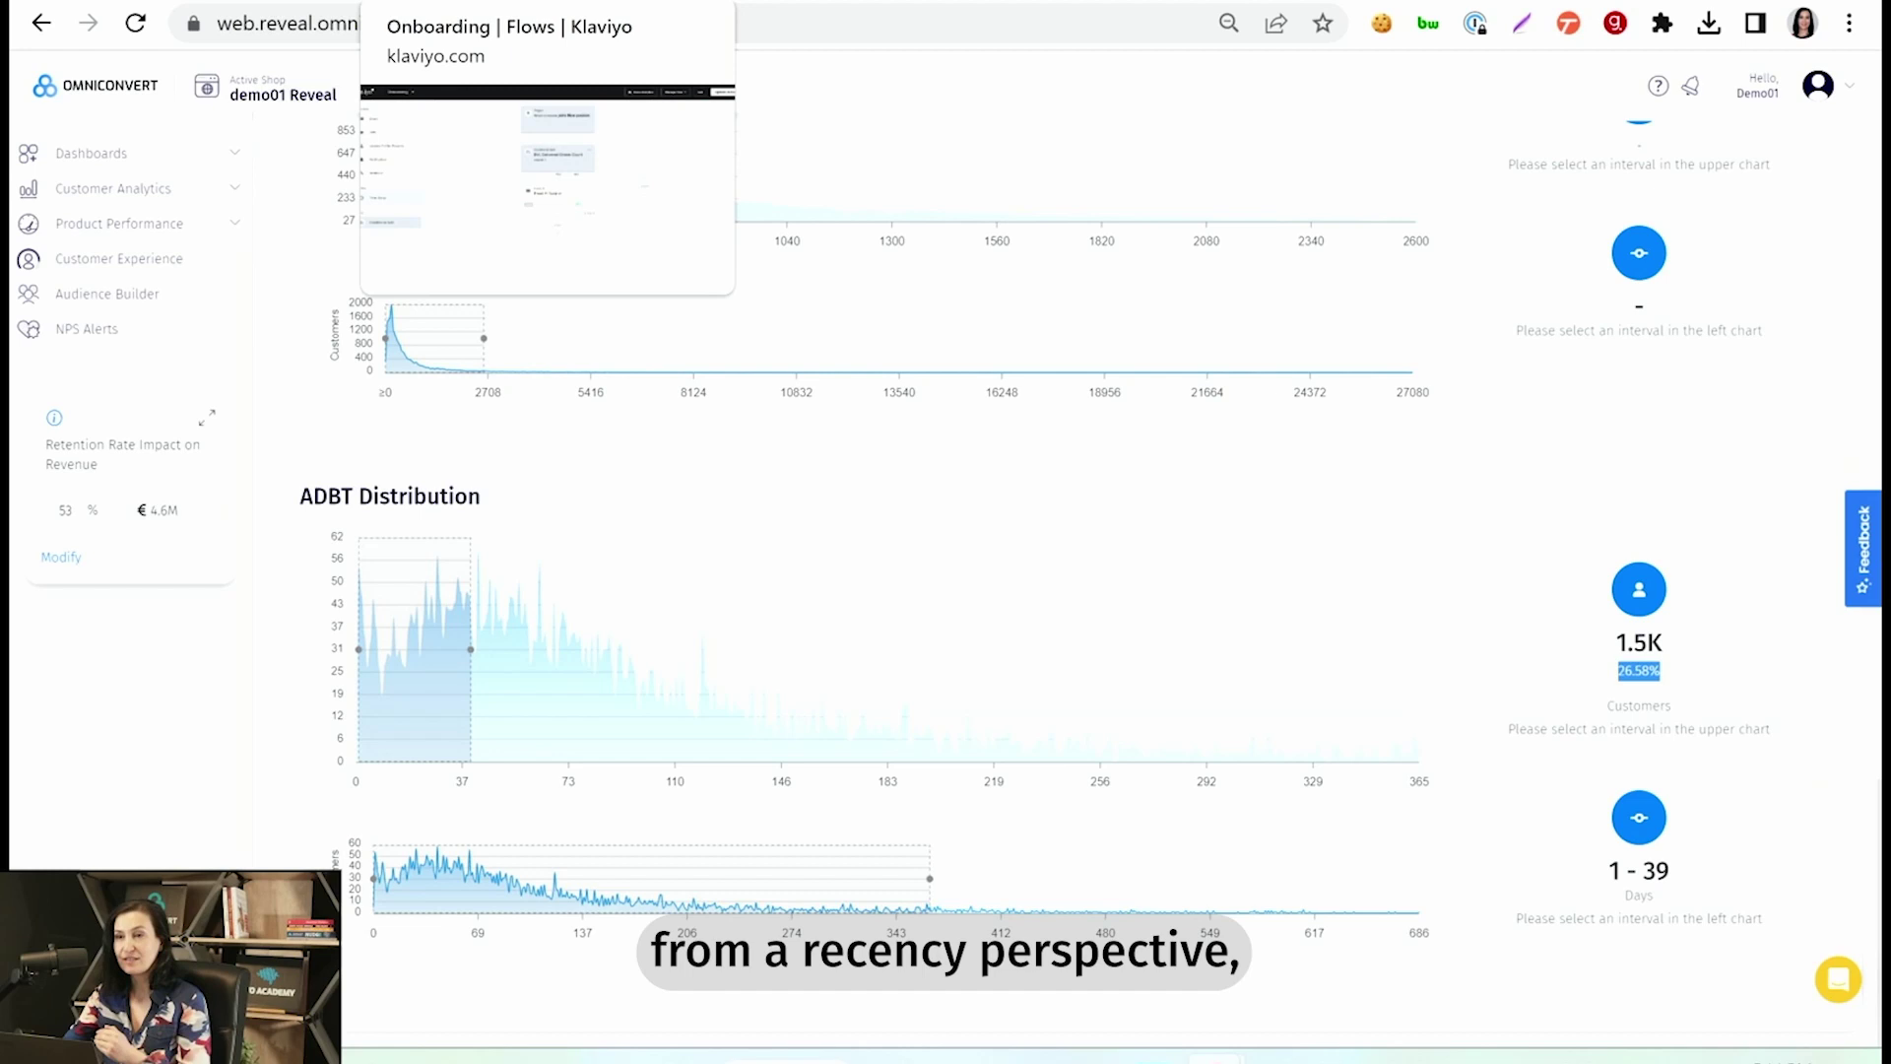
Scroll up to the RFM Point Editing table and highlight recency point 5
scroll(977, 461, "up", 10)
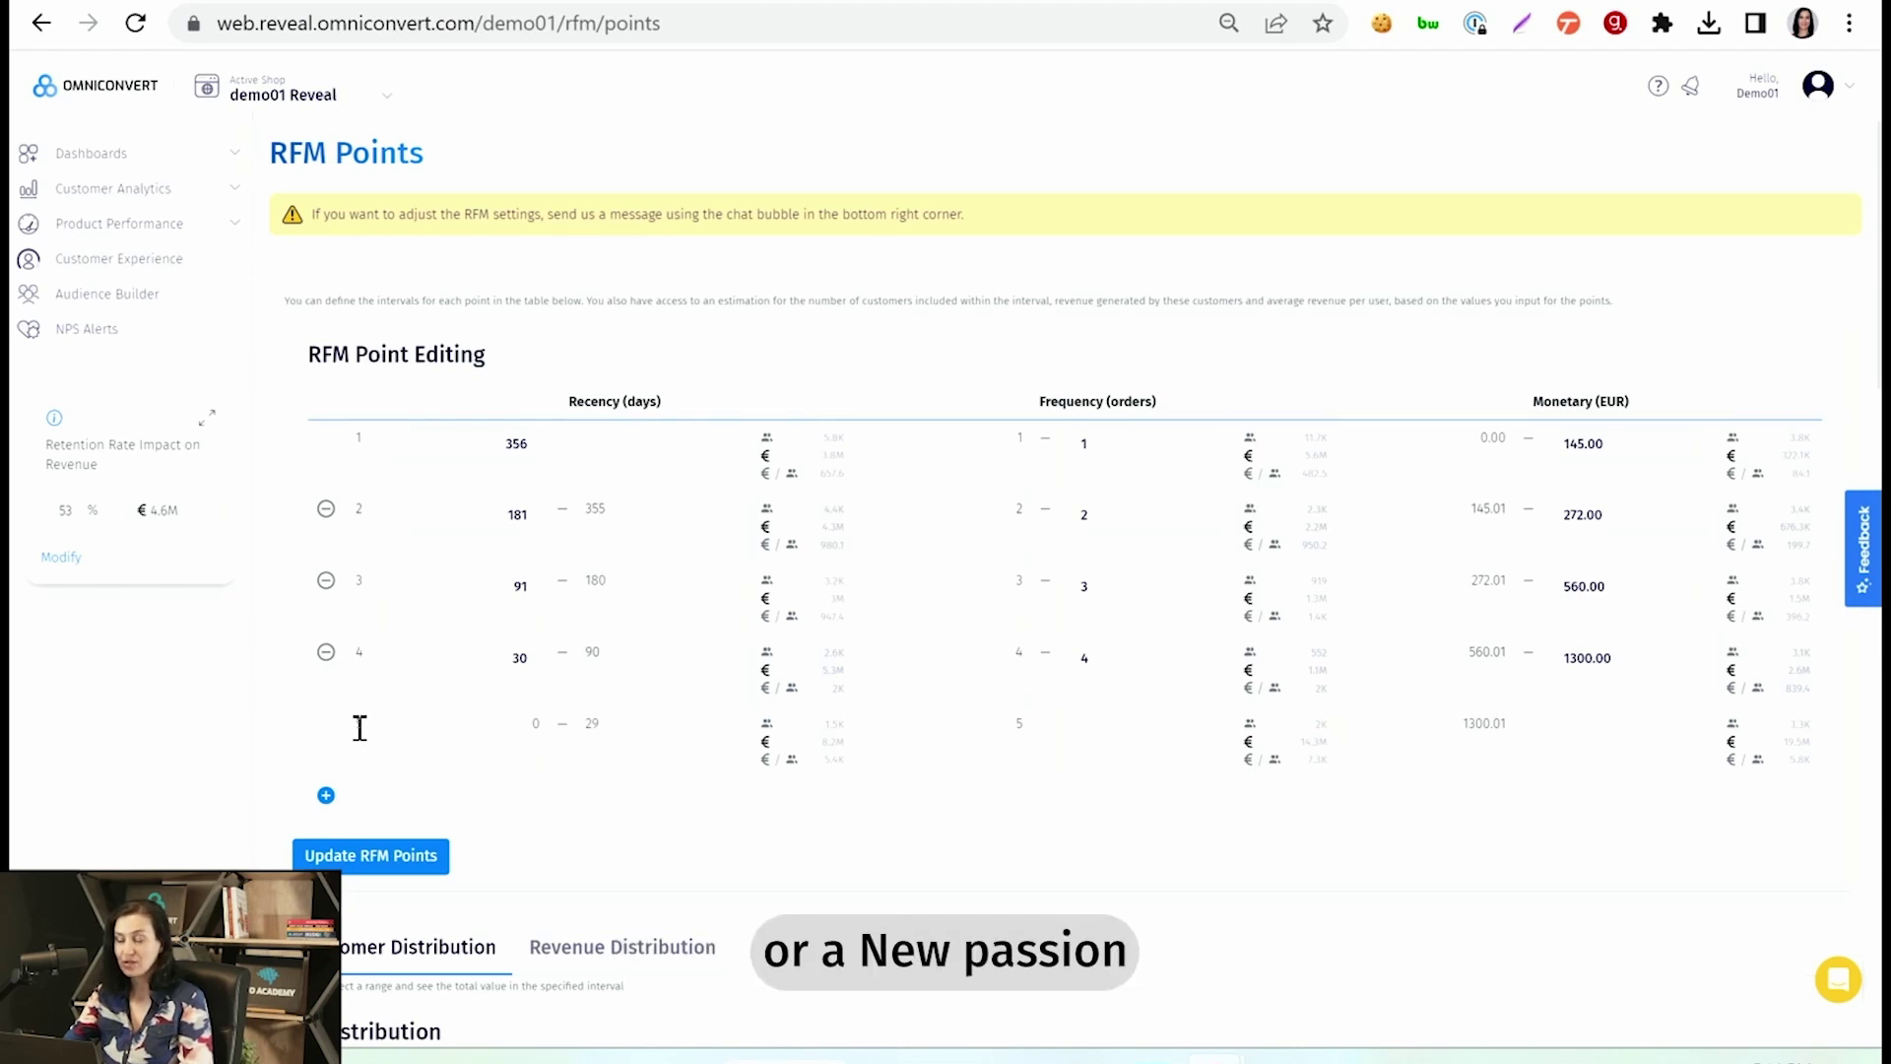
double_click(360, 726)
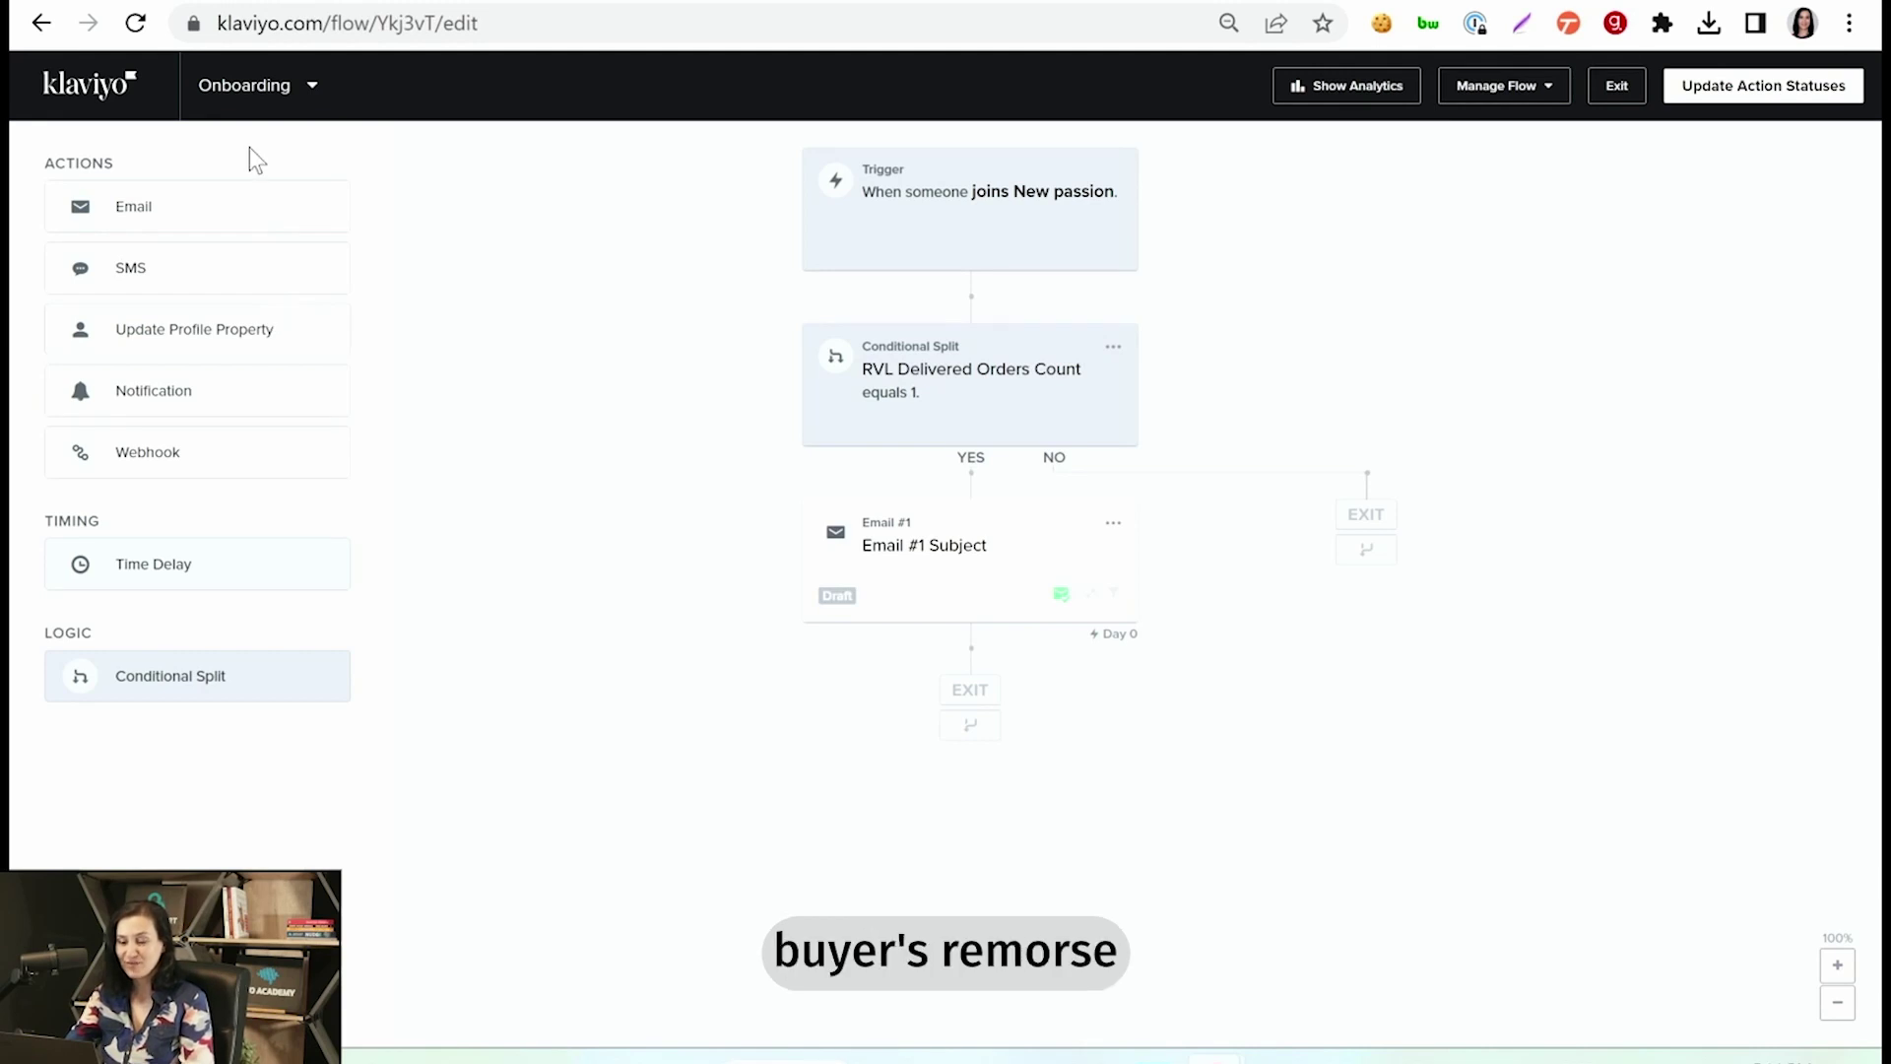
Add a 2-day time delay after Email #1
left_click_drag(192, 579, 966, 695)
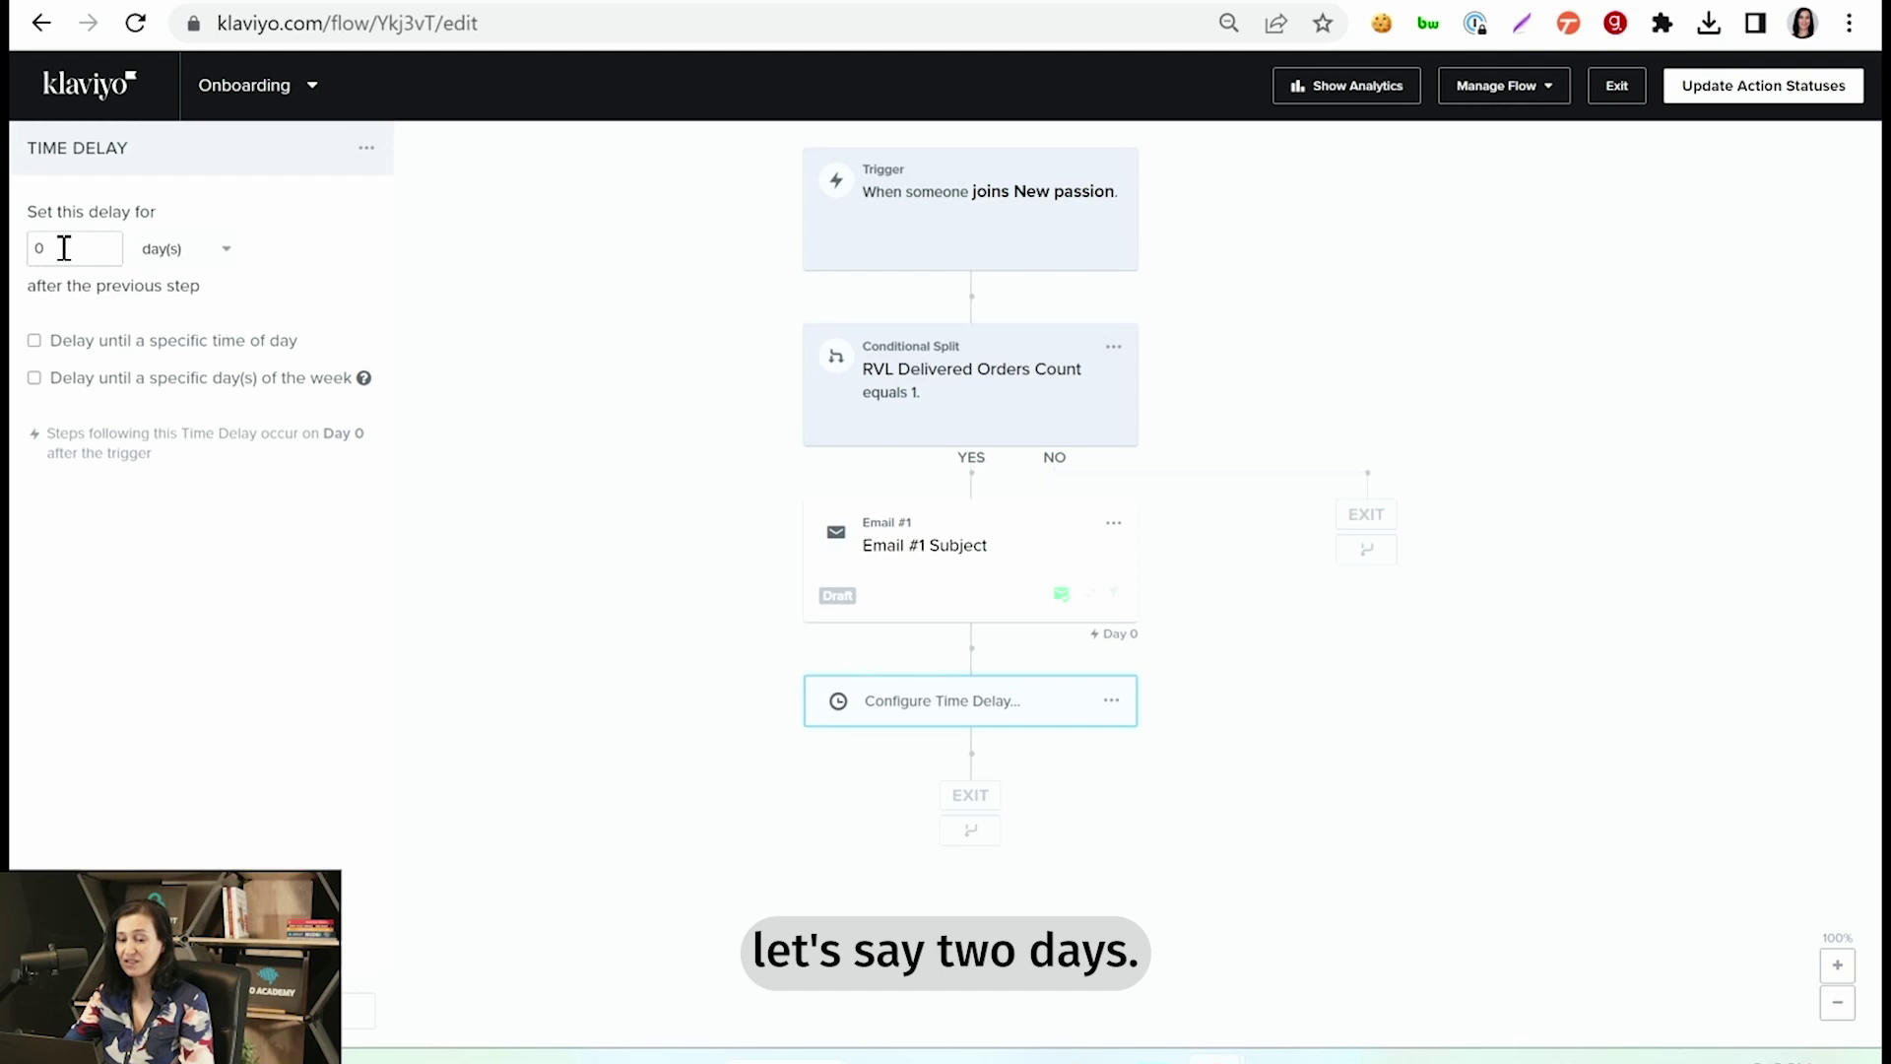
double_click(63, 246)
type("2")
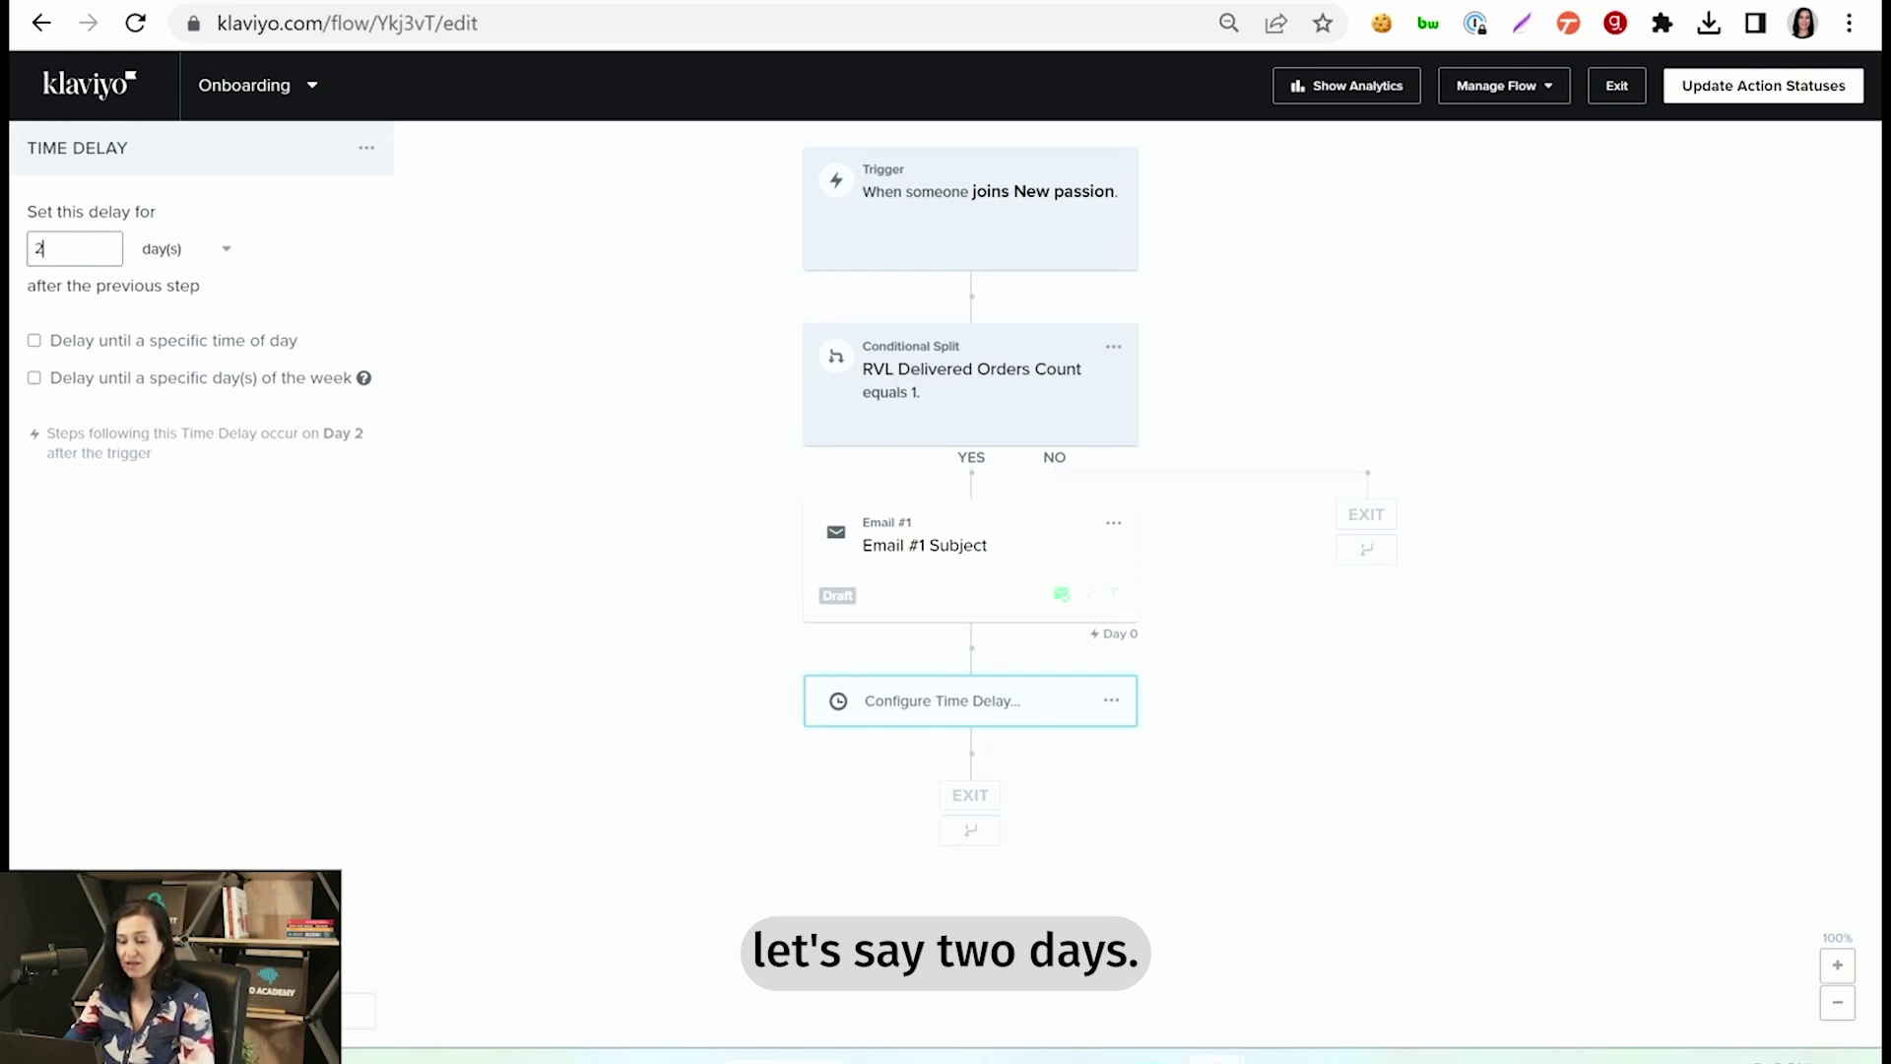
left_click(162, 823)
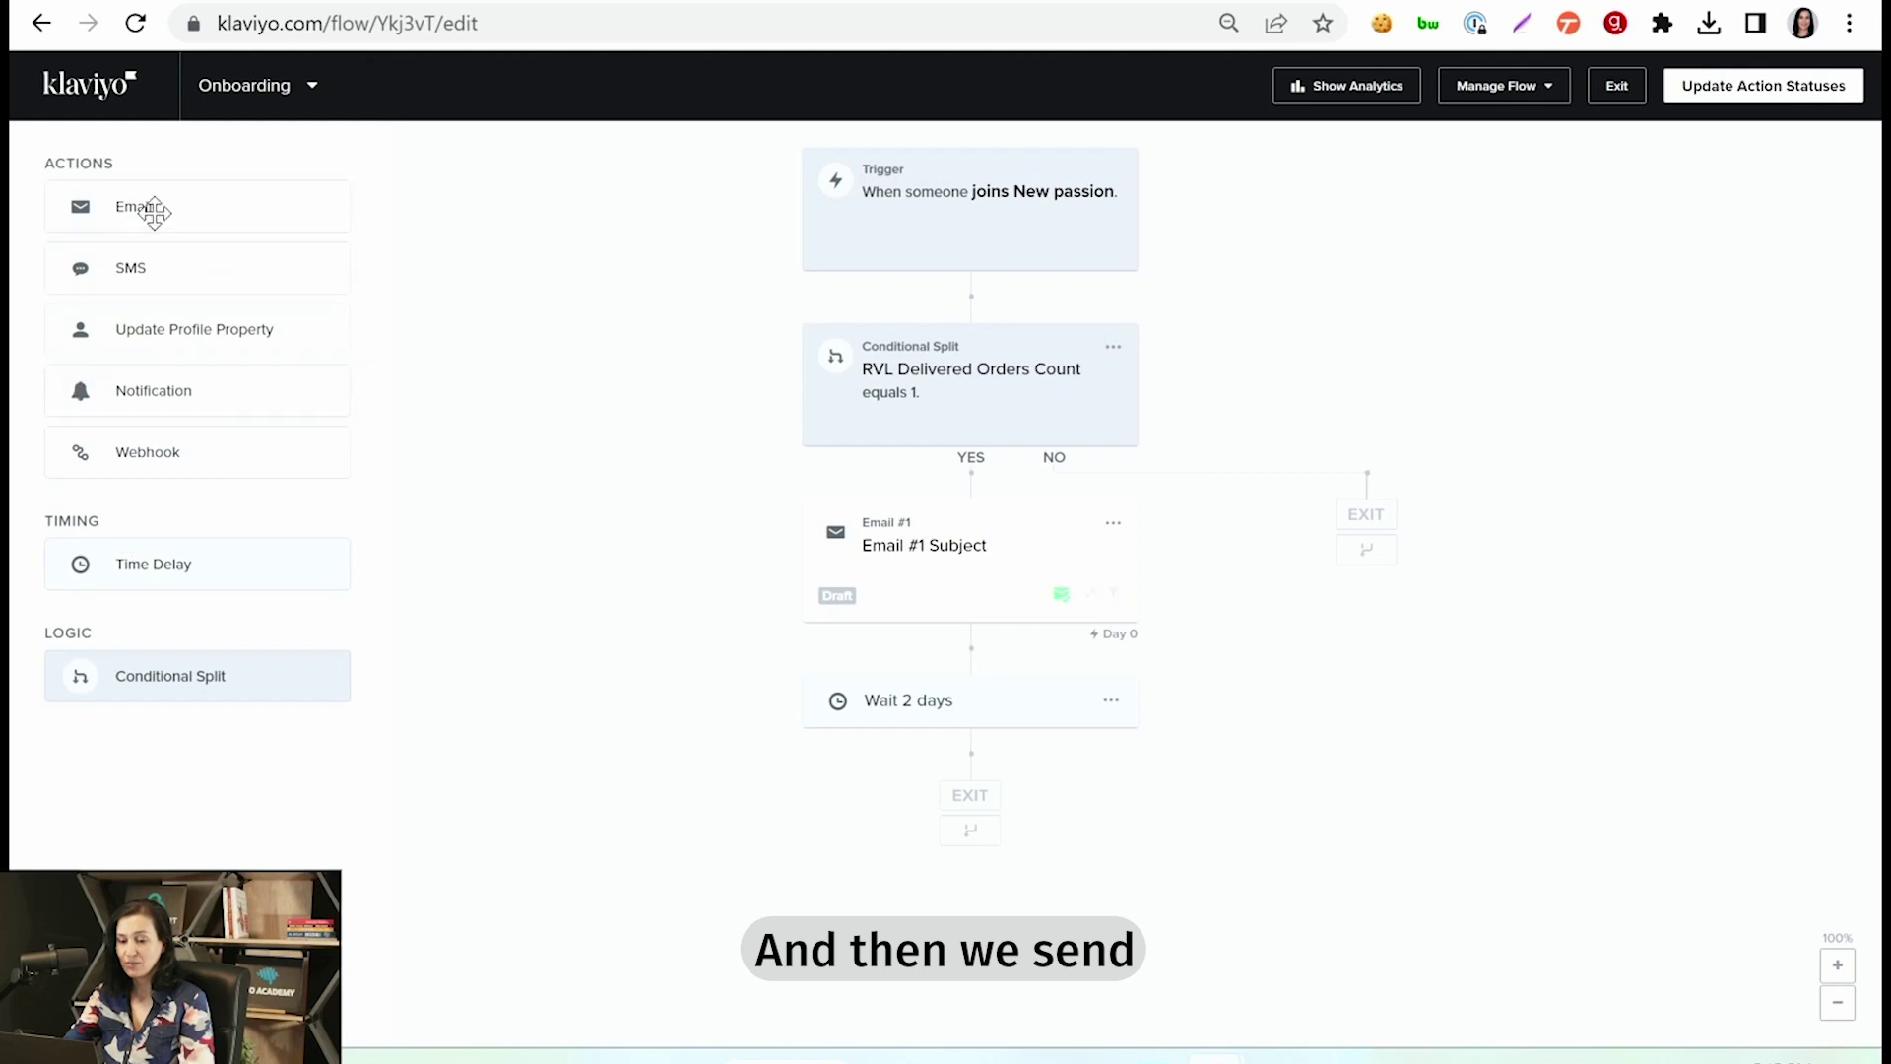
Add Email #2 after the wait, followed by another time delay set to 3 days
left_click_drag(152, 212, 934, 825)
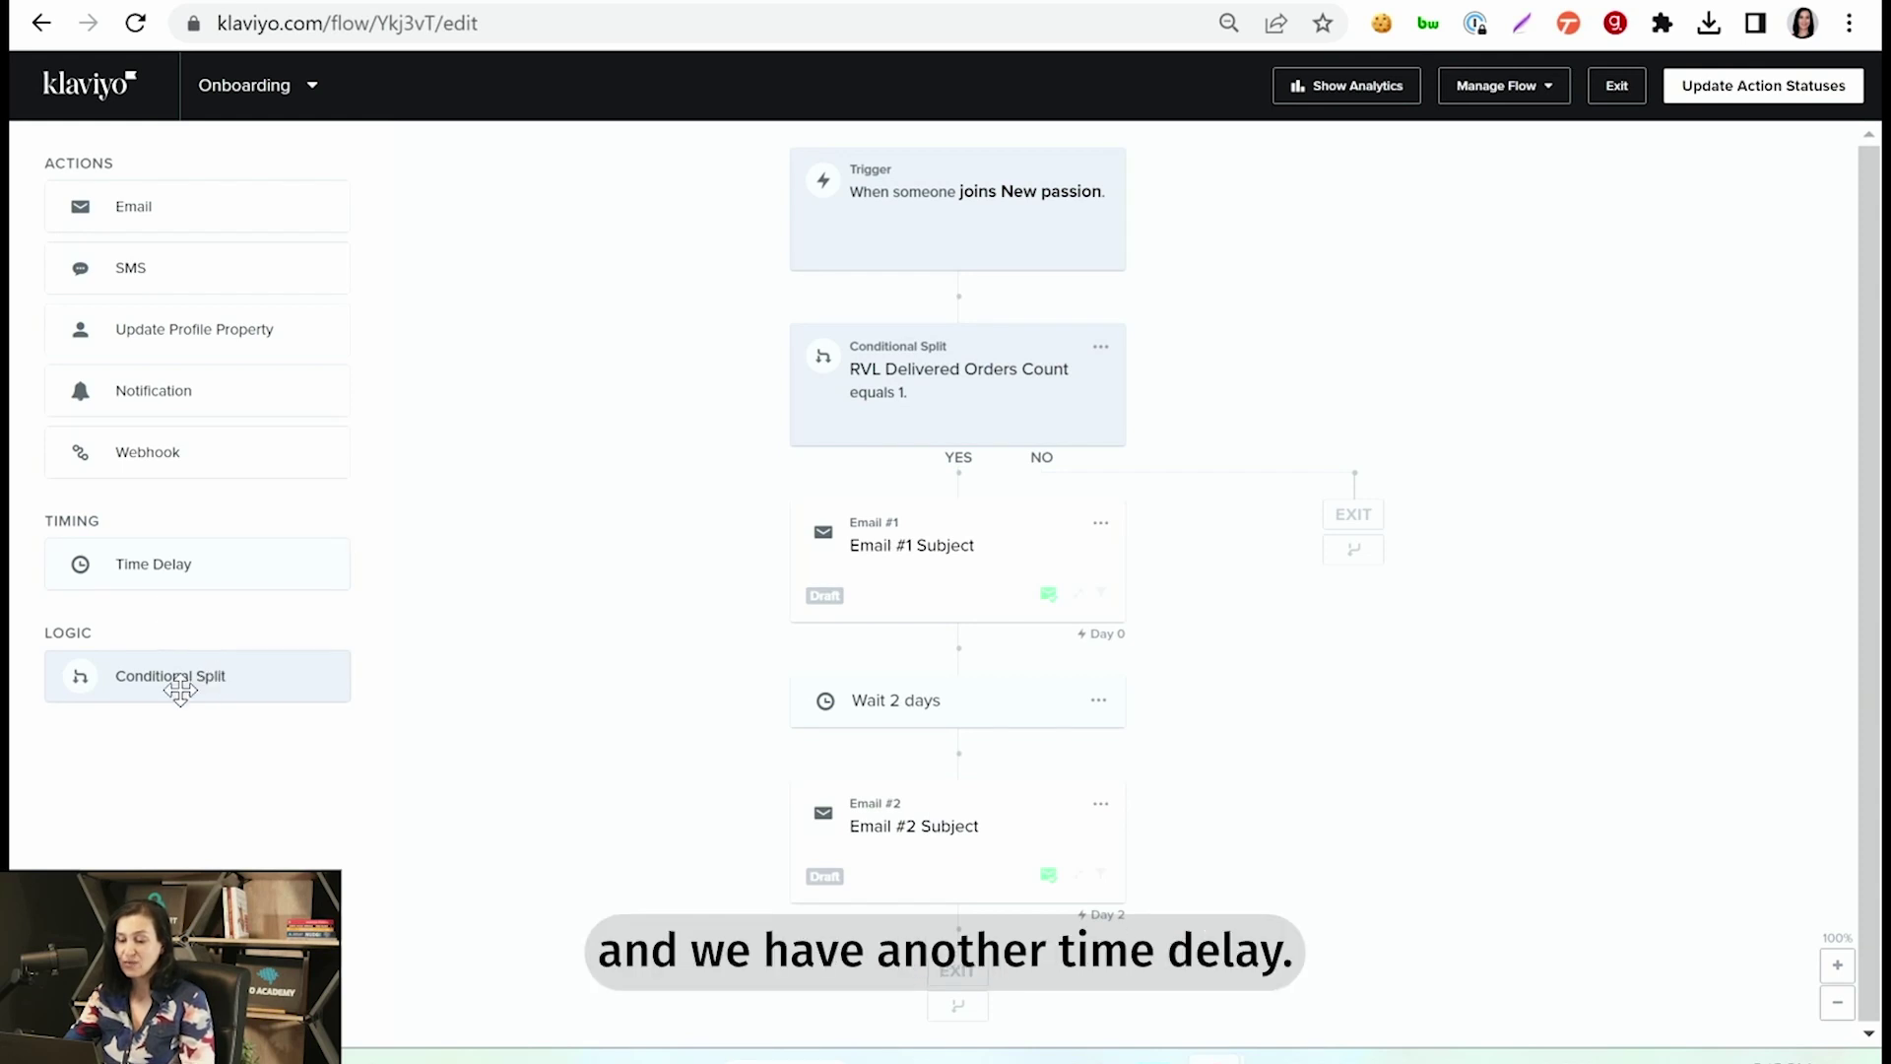
left_click_drag(174, 566, 913, 866)
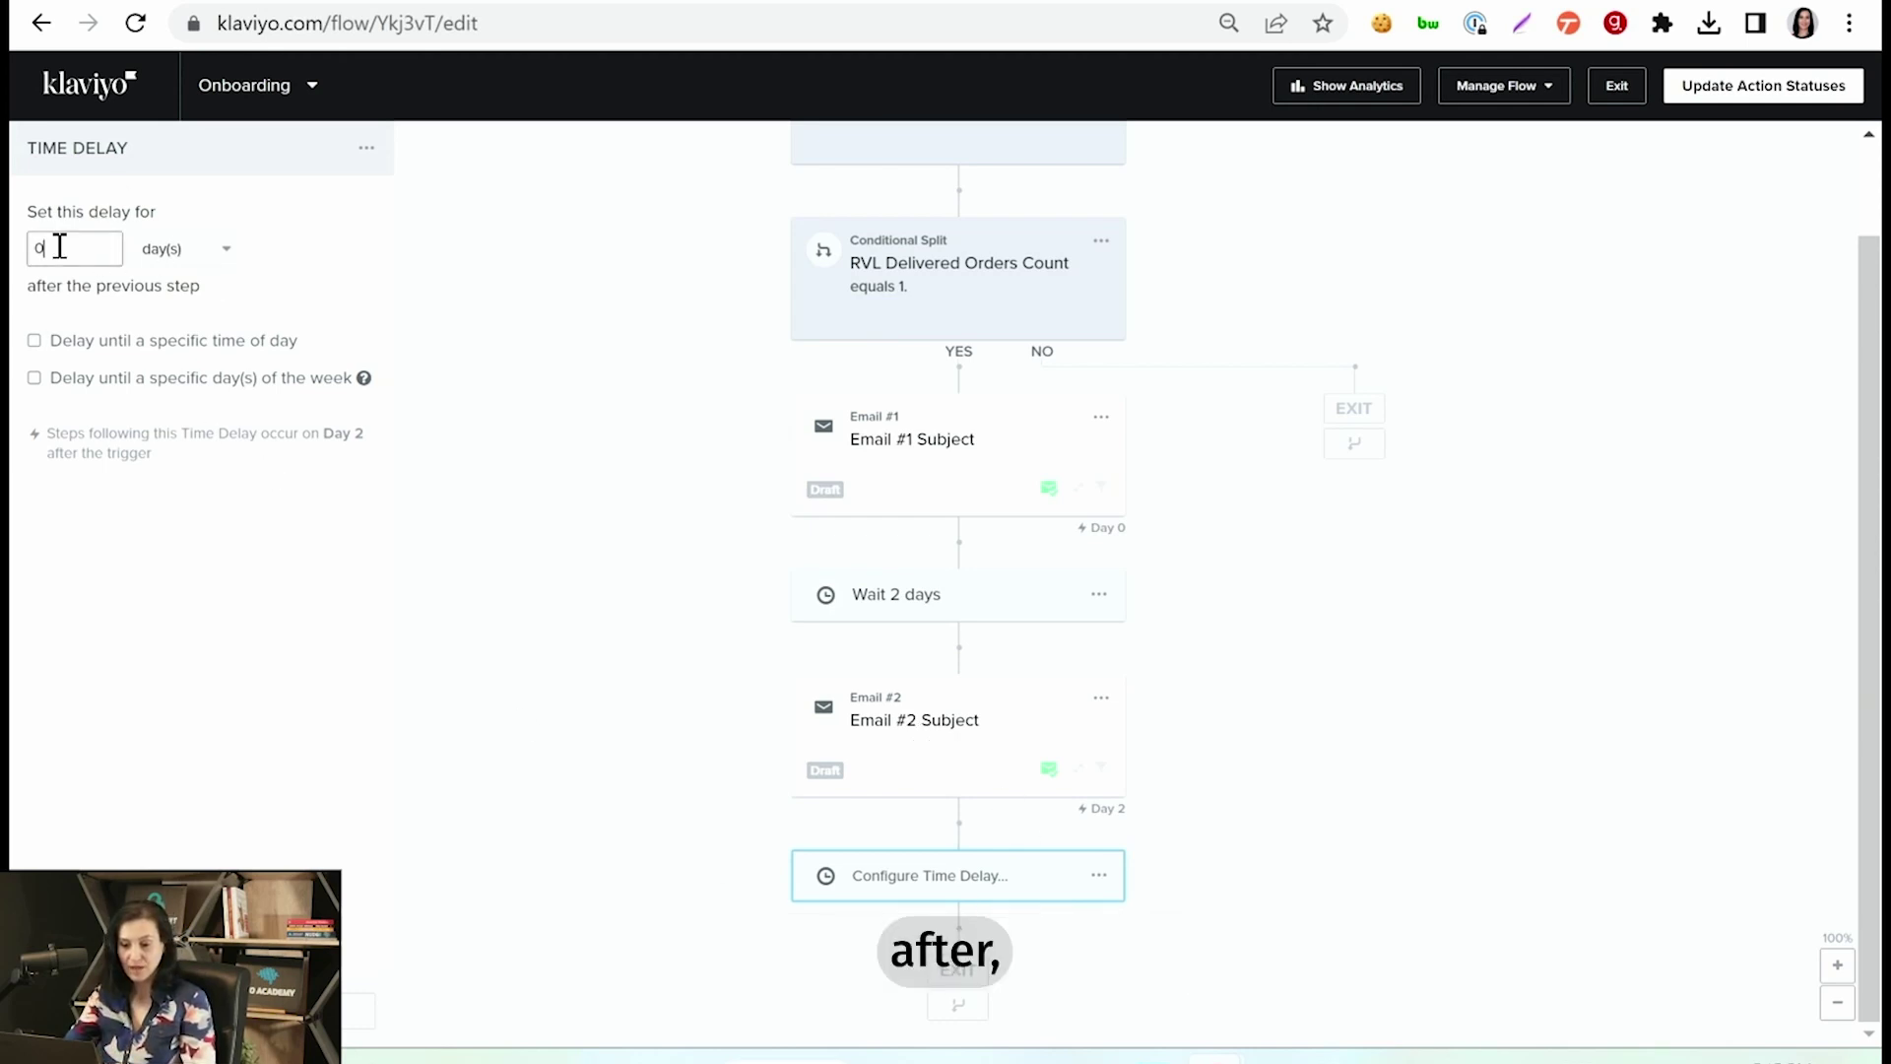
left_click_drag(55, 248, 30, 251)
type("3")
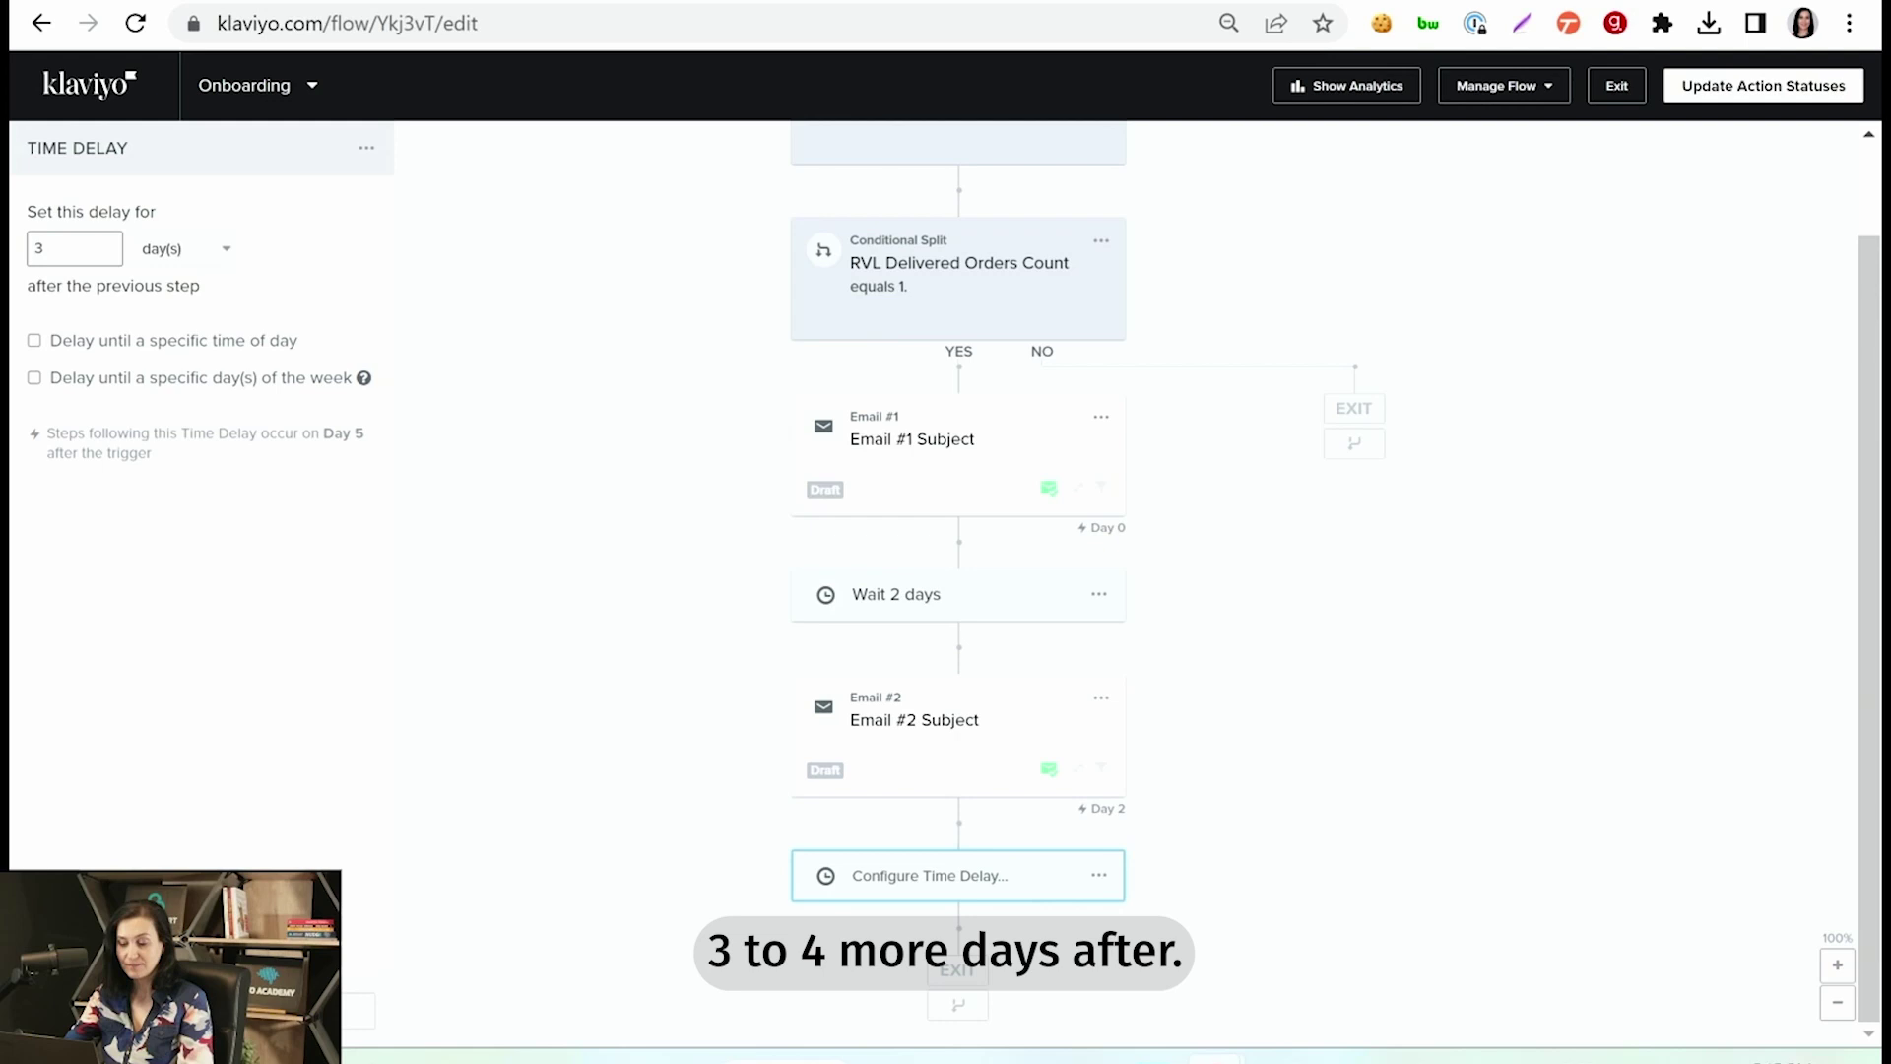
Save the 3-day wait, then add Email #3, another time delay, and Email #4 below it
left_click(382, 673)
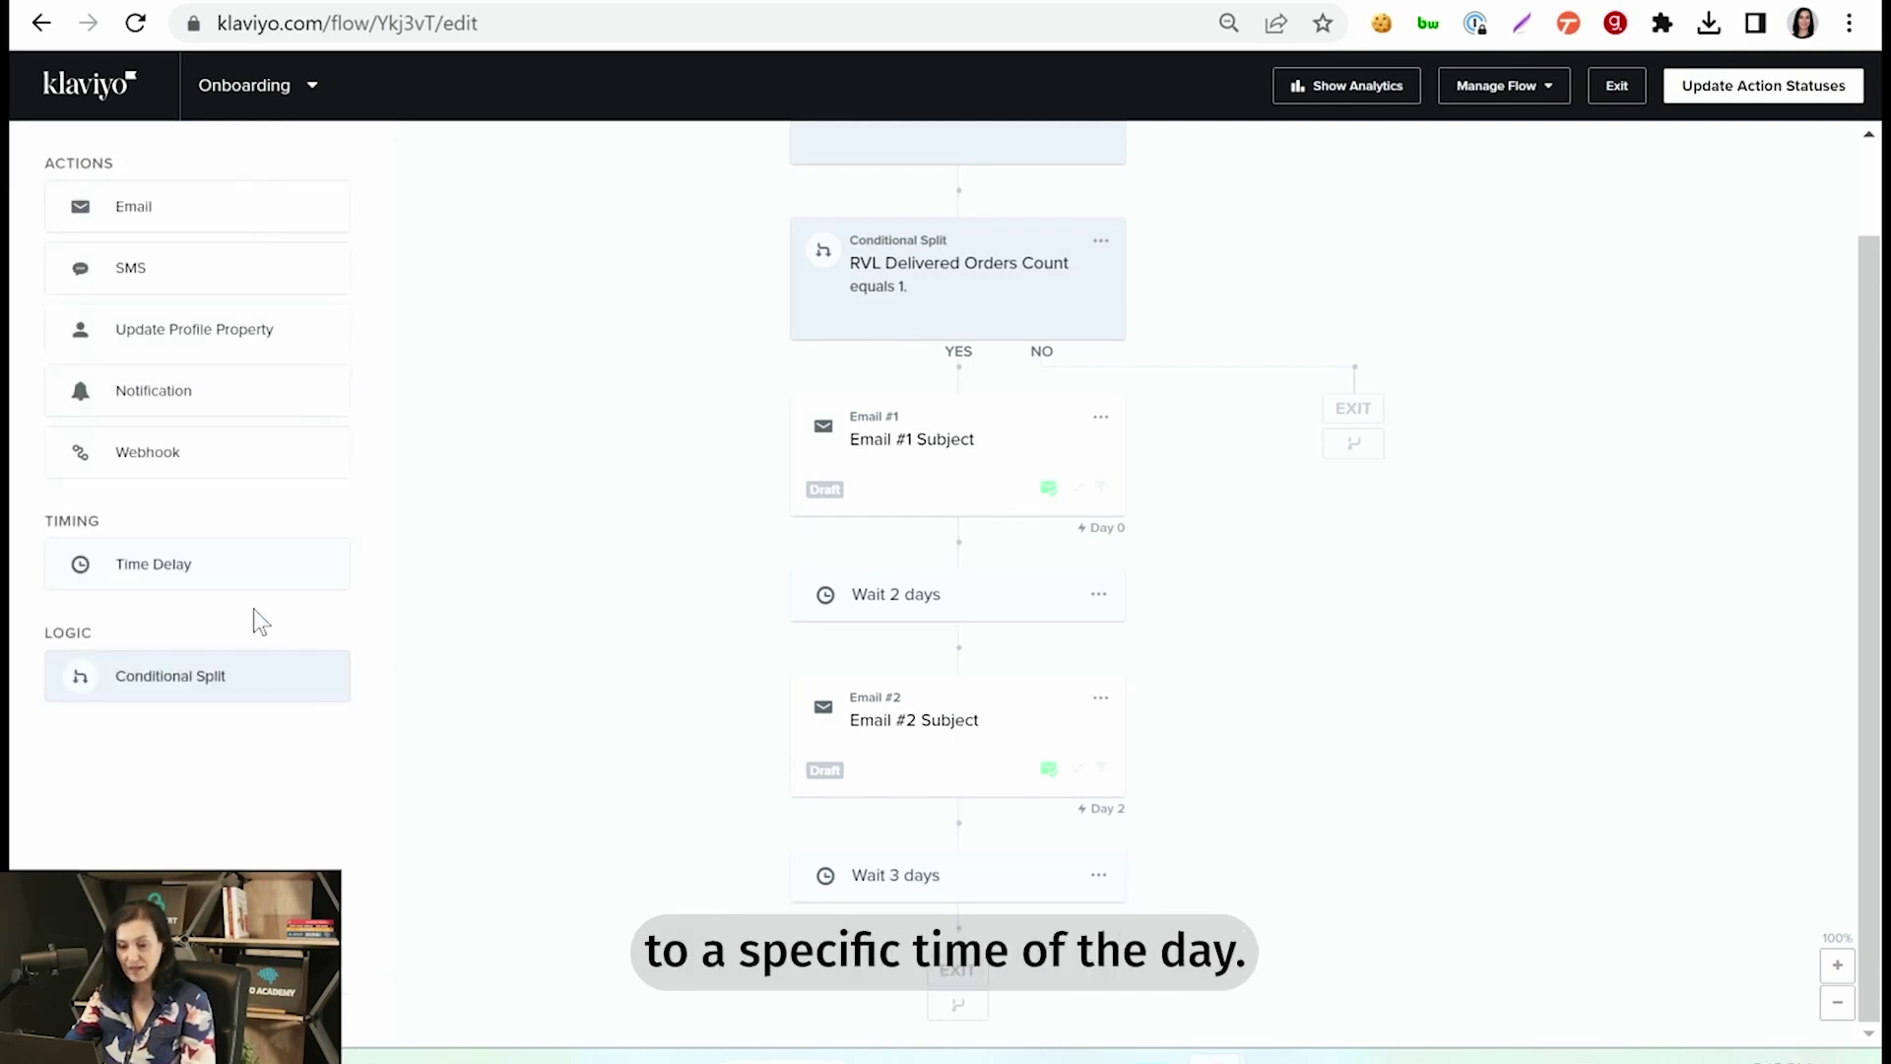
left_click_drag(133, 209, 883, 845)
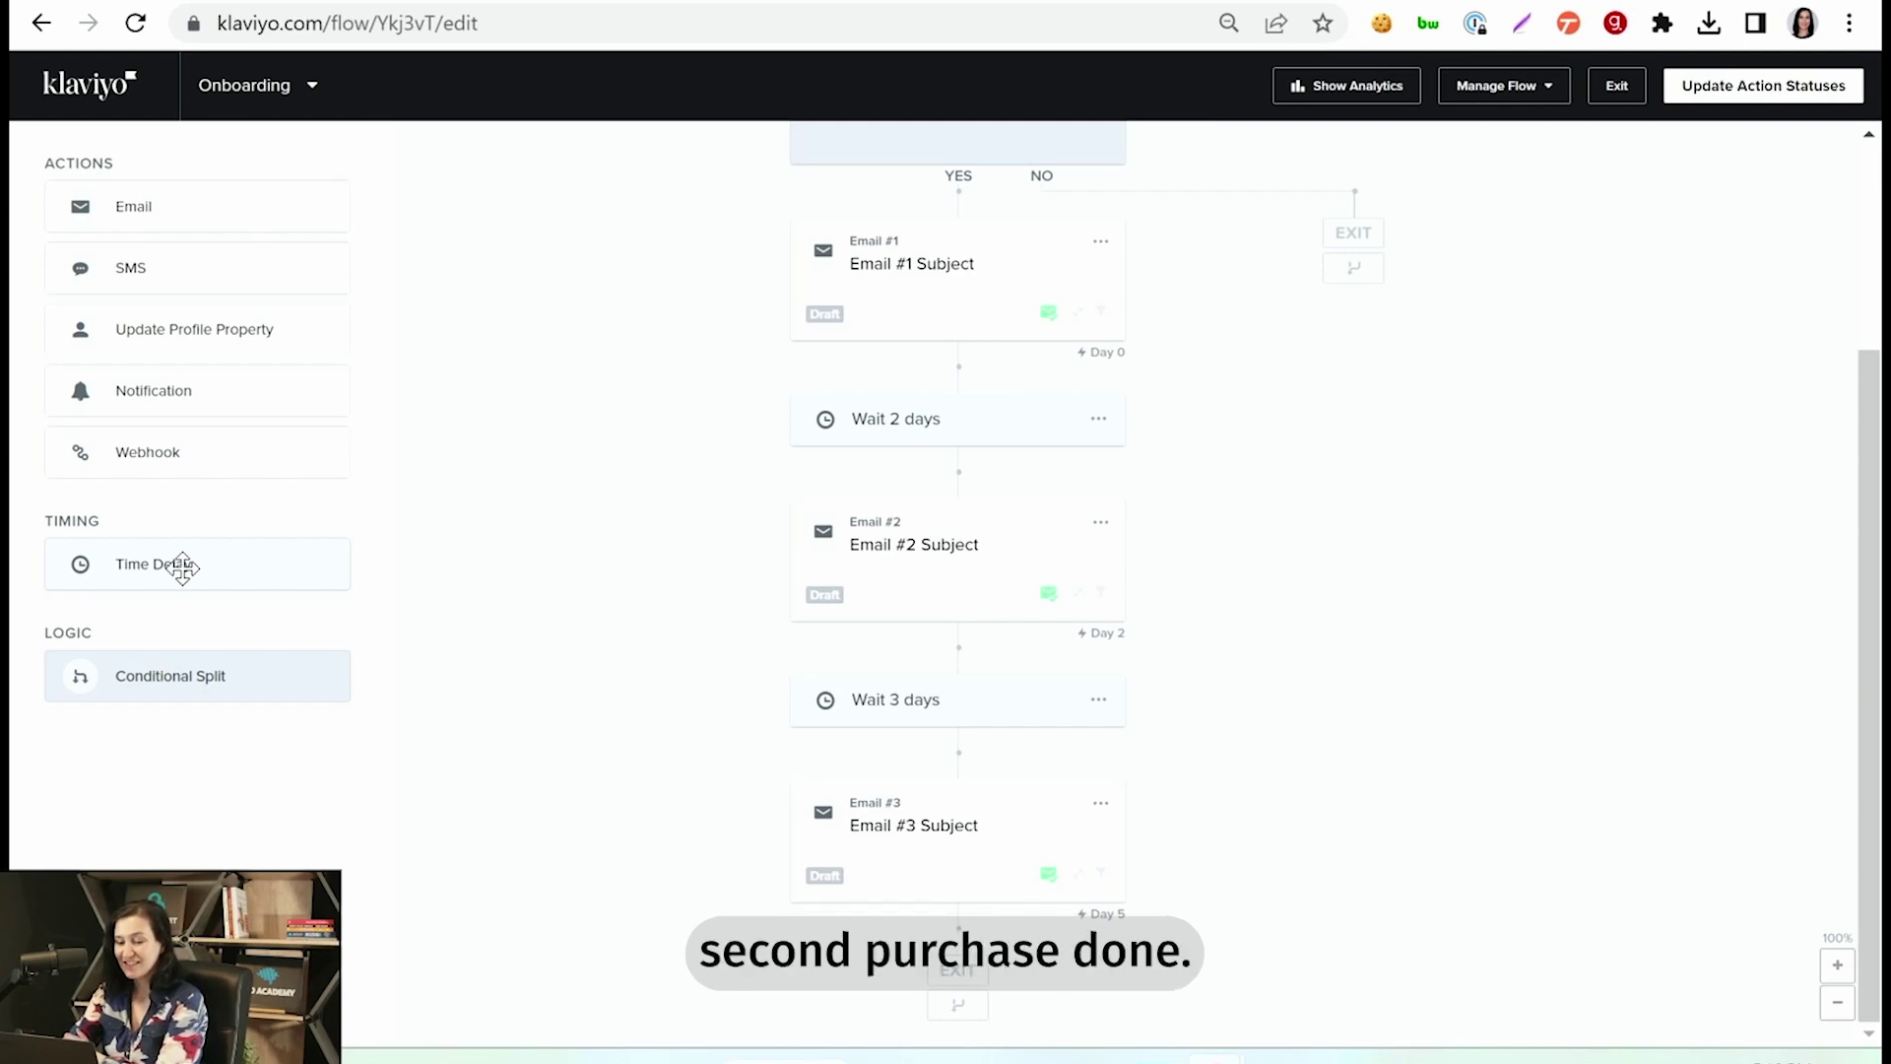
left_click_drag(182, 568, 926, 873)
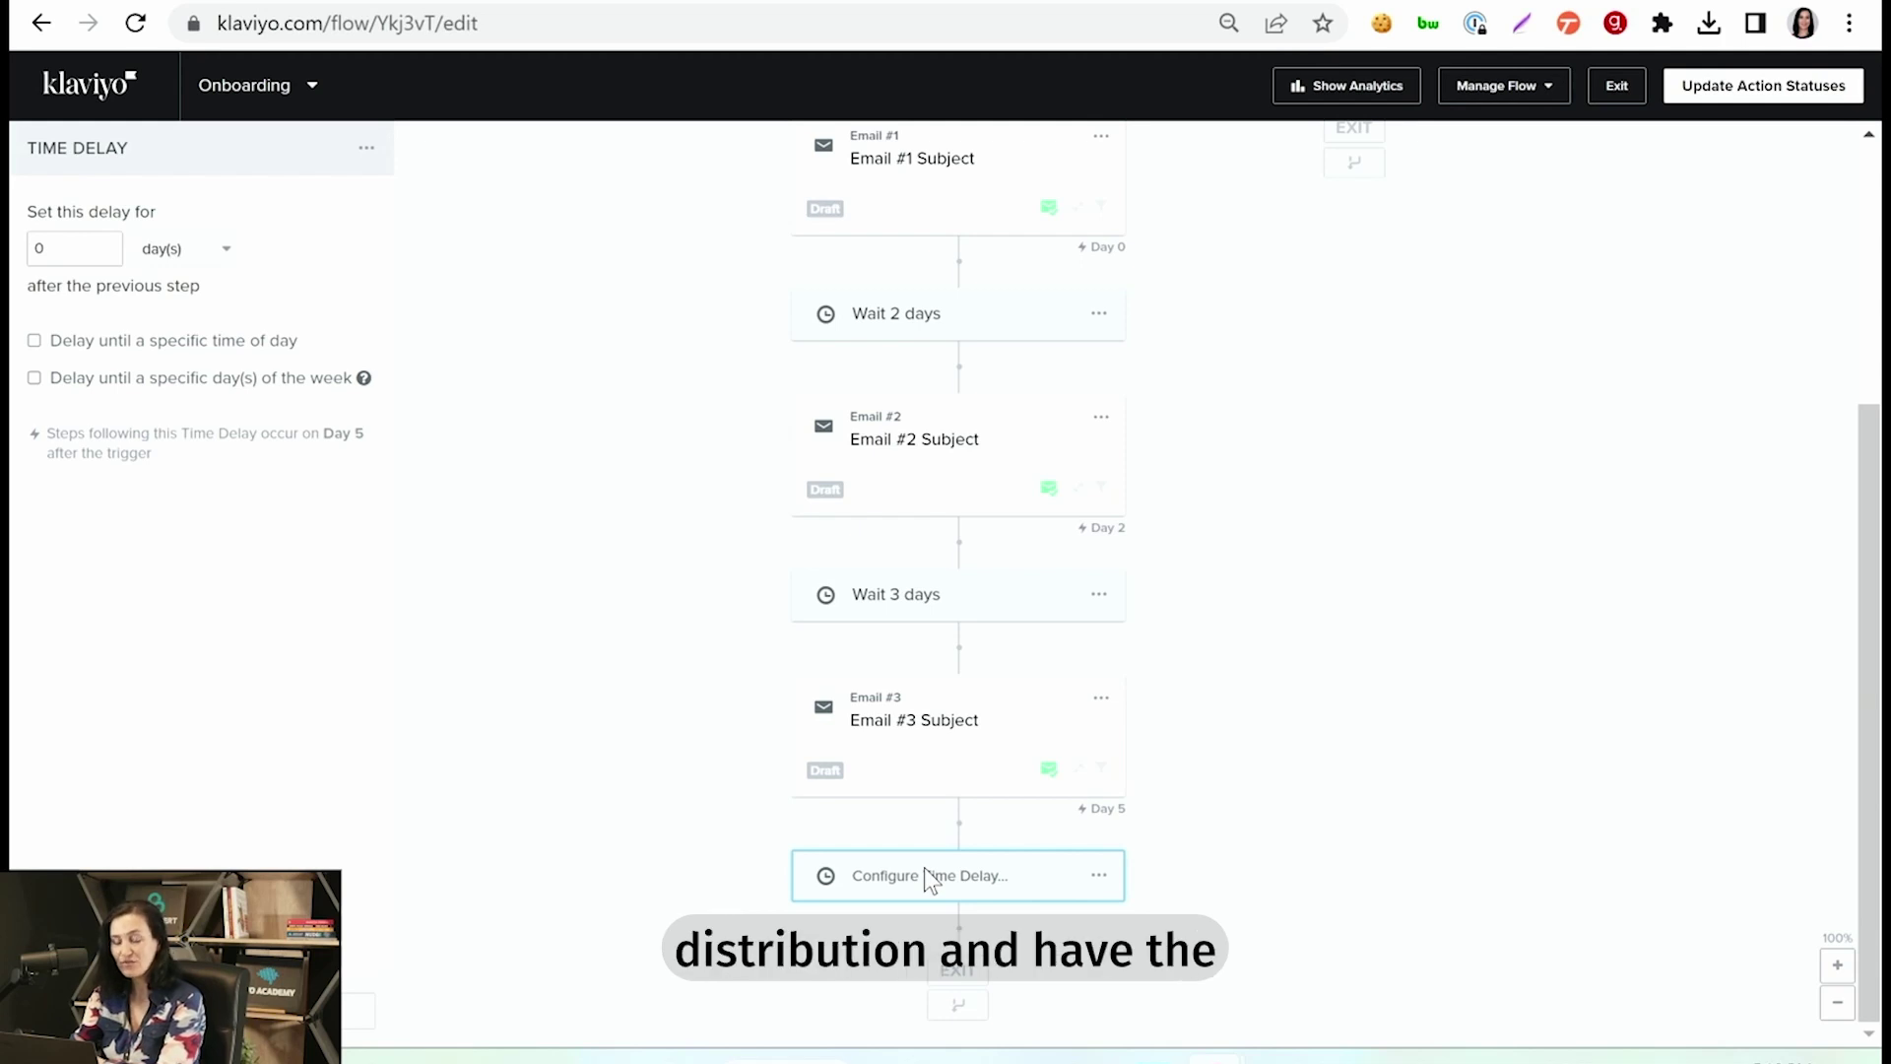
left_click(404, 751)
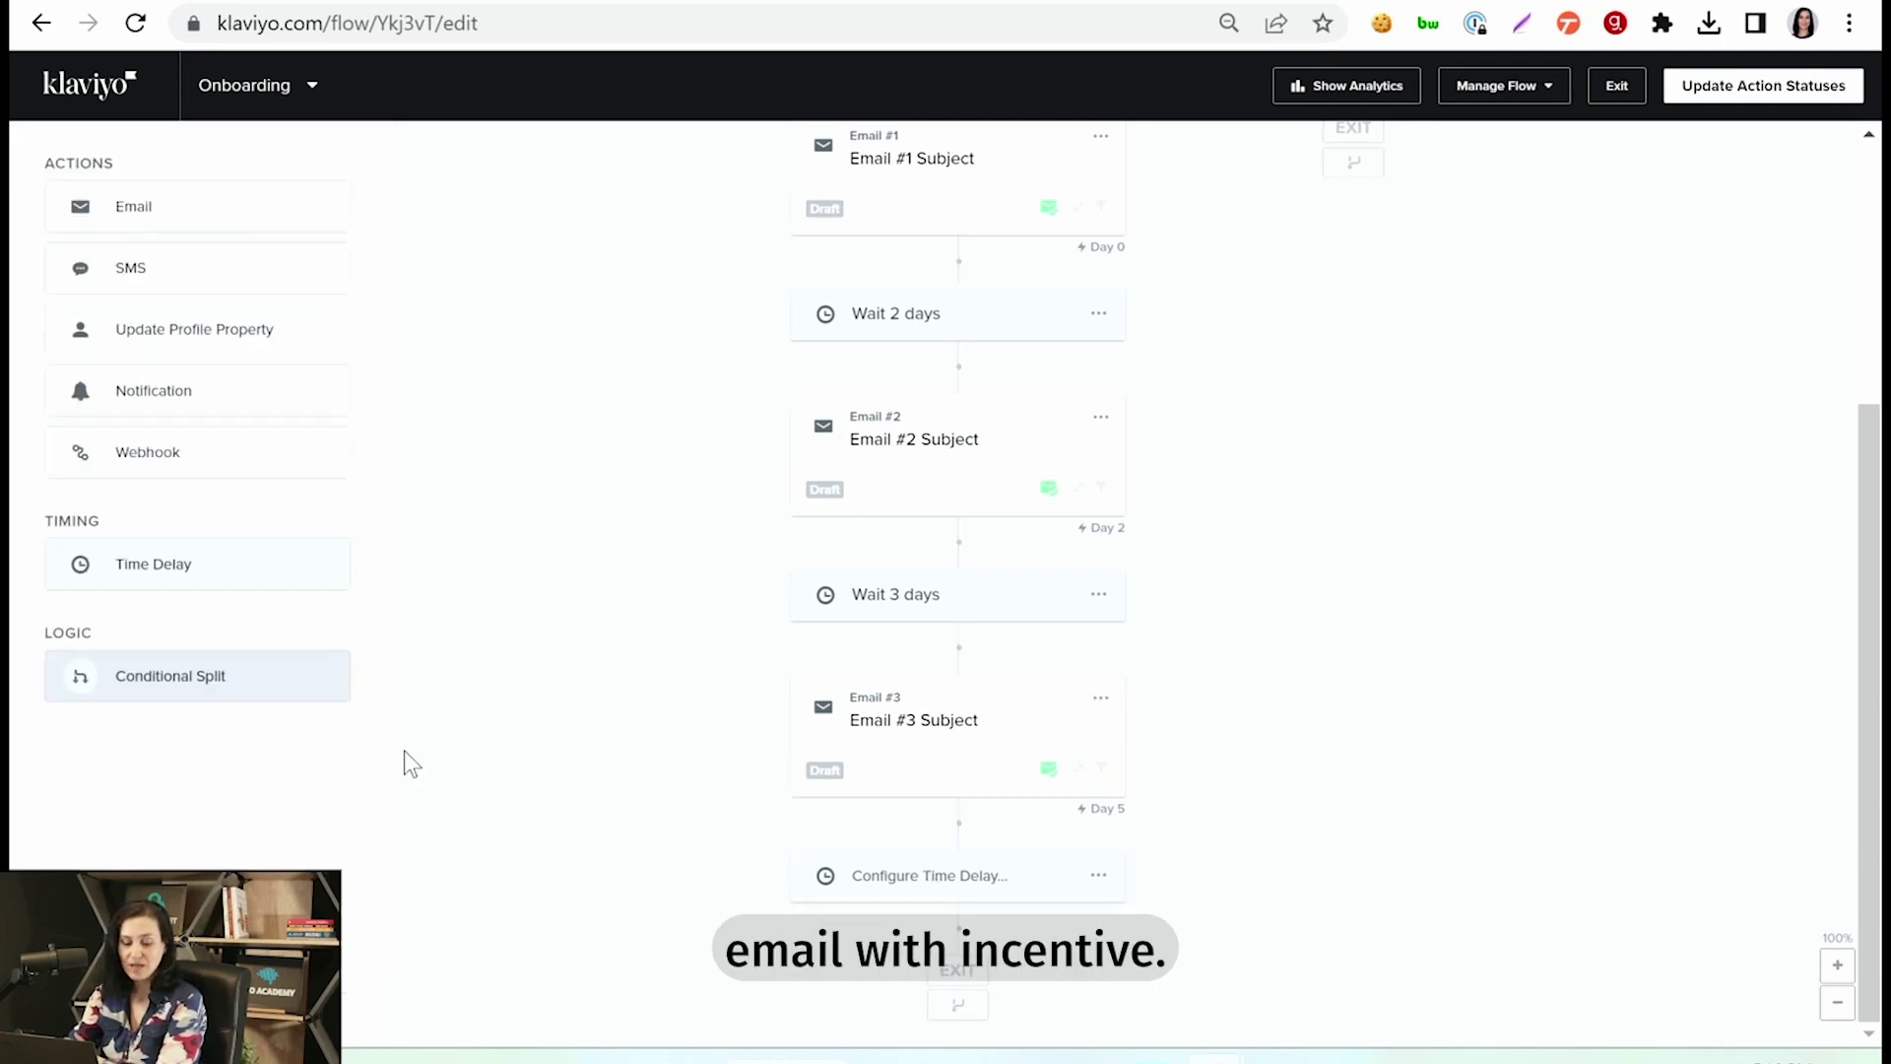
left_click_drag(154, 208, 914, 825)
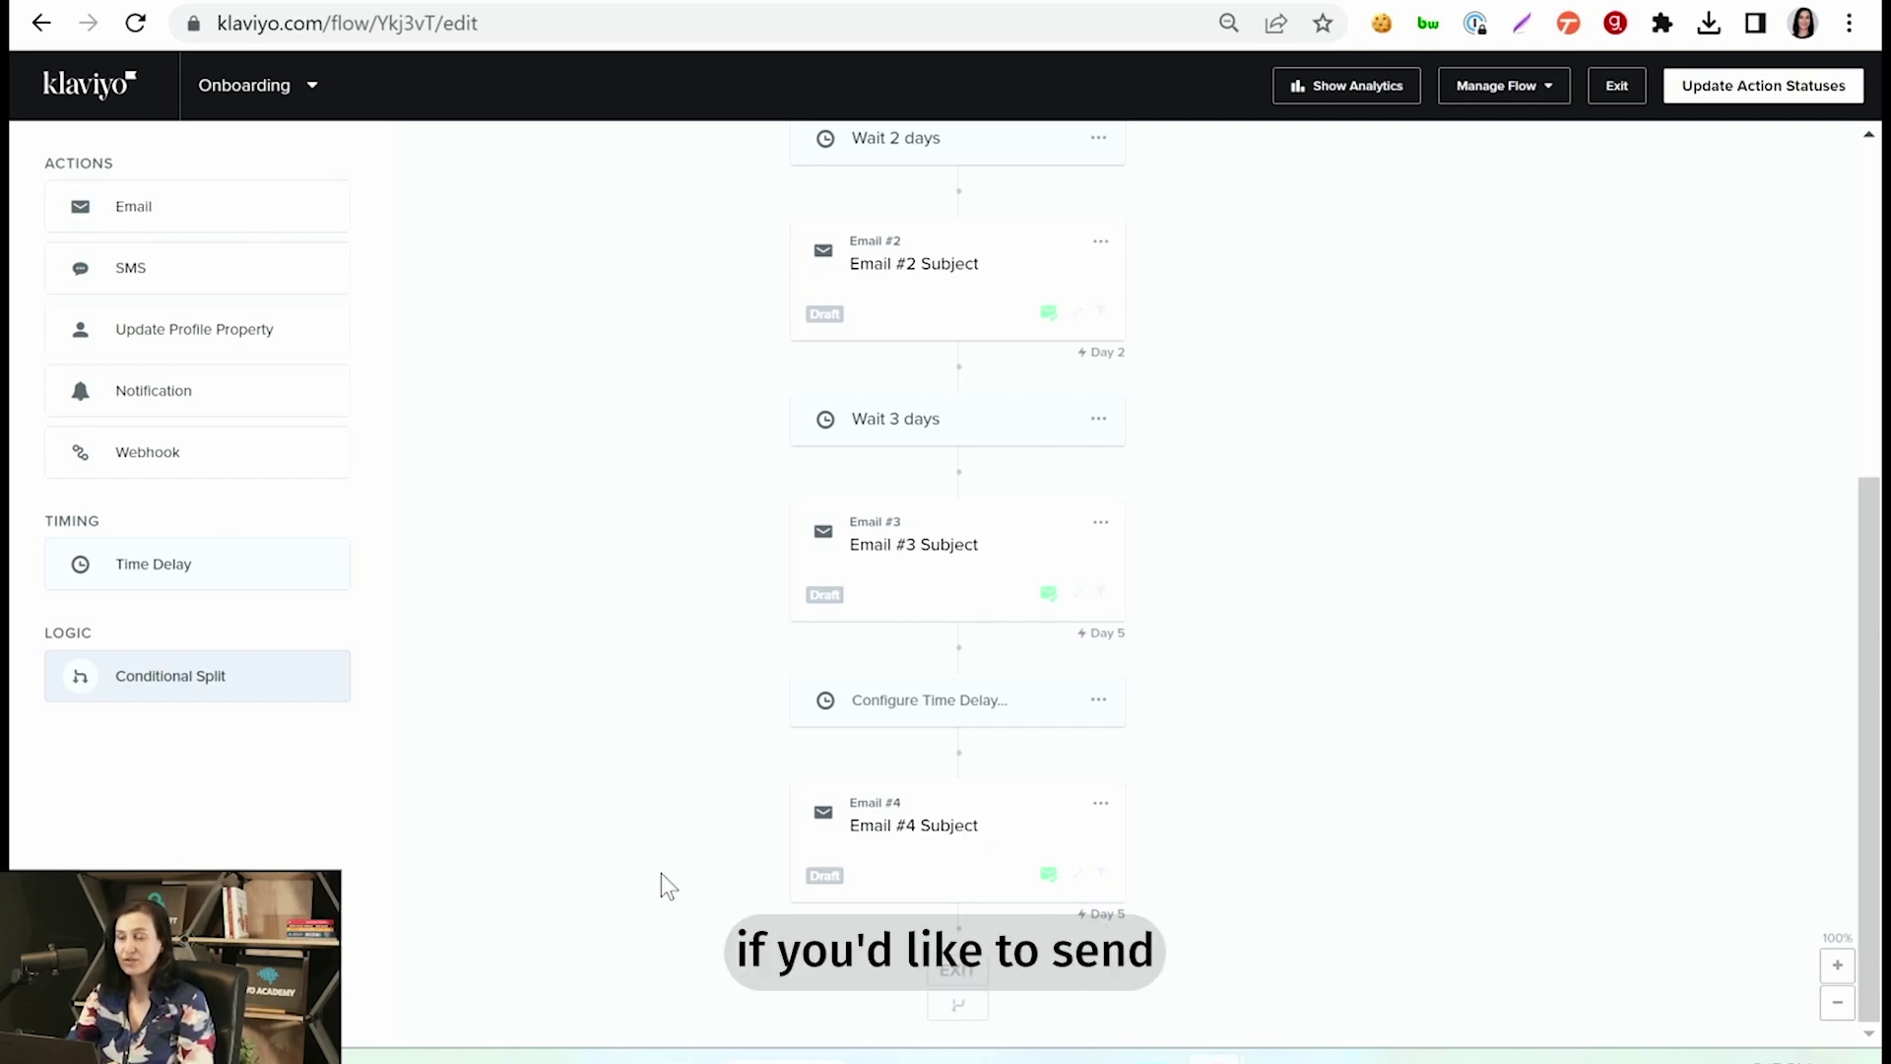
left_click(972, 972)
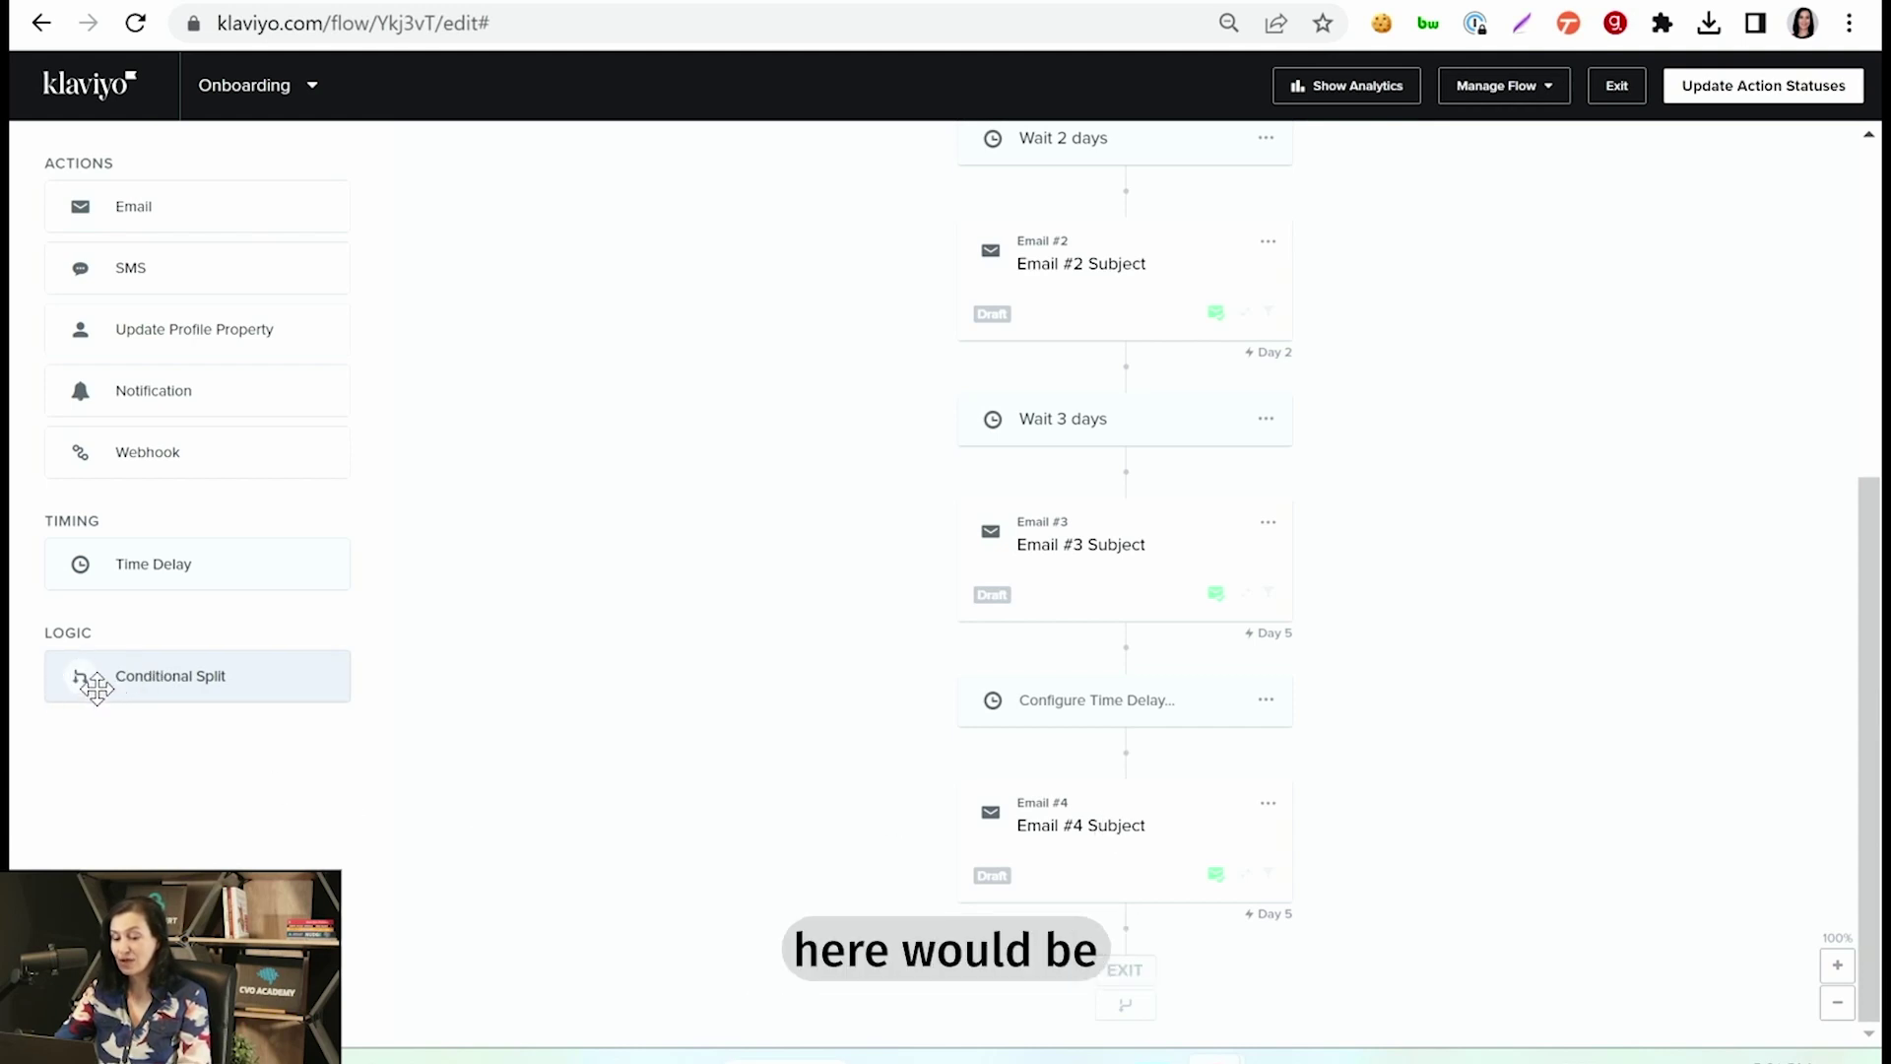
Insert a conditional split above Email #4 based on what someone has done
left_click_drag(96, 688, 1027, 825)
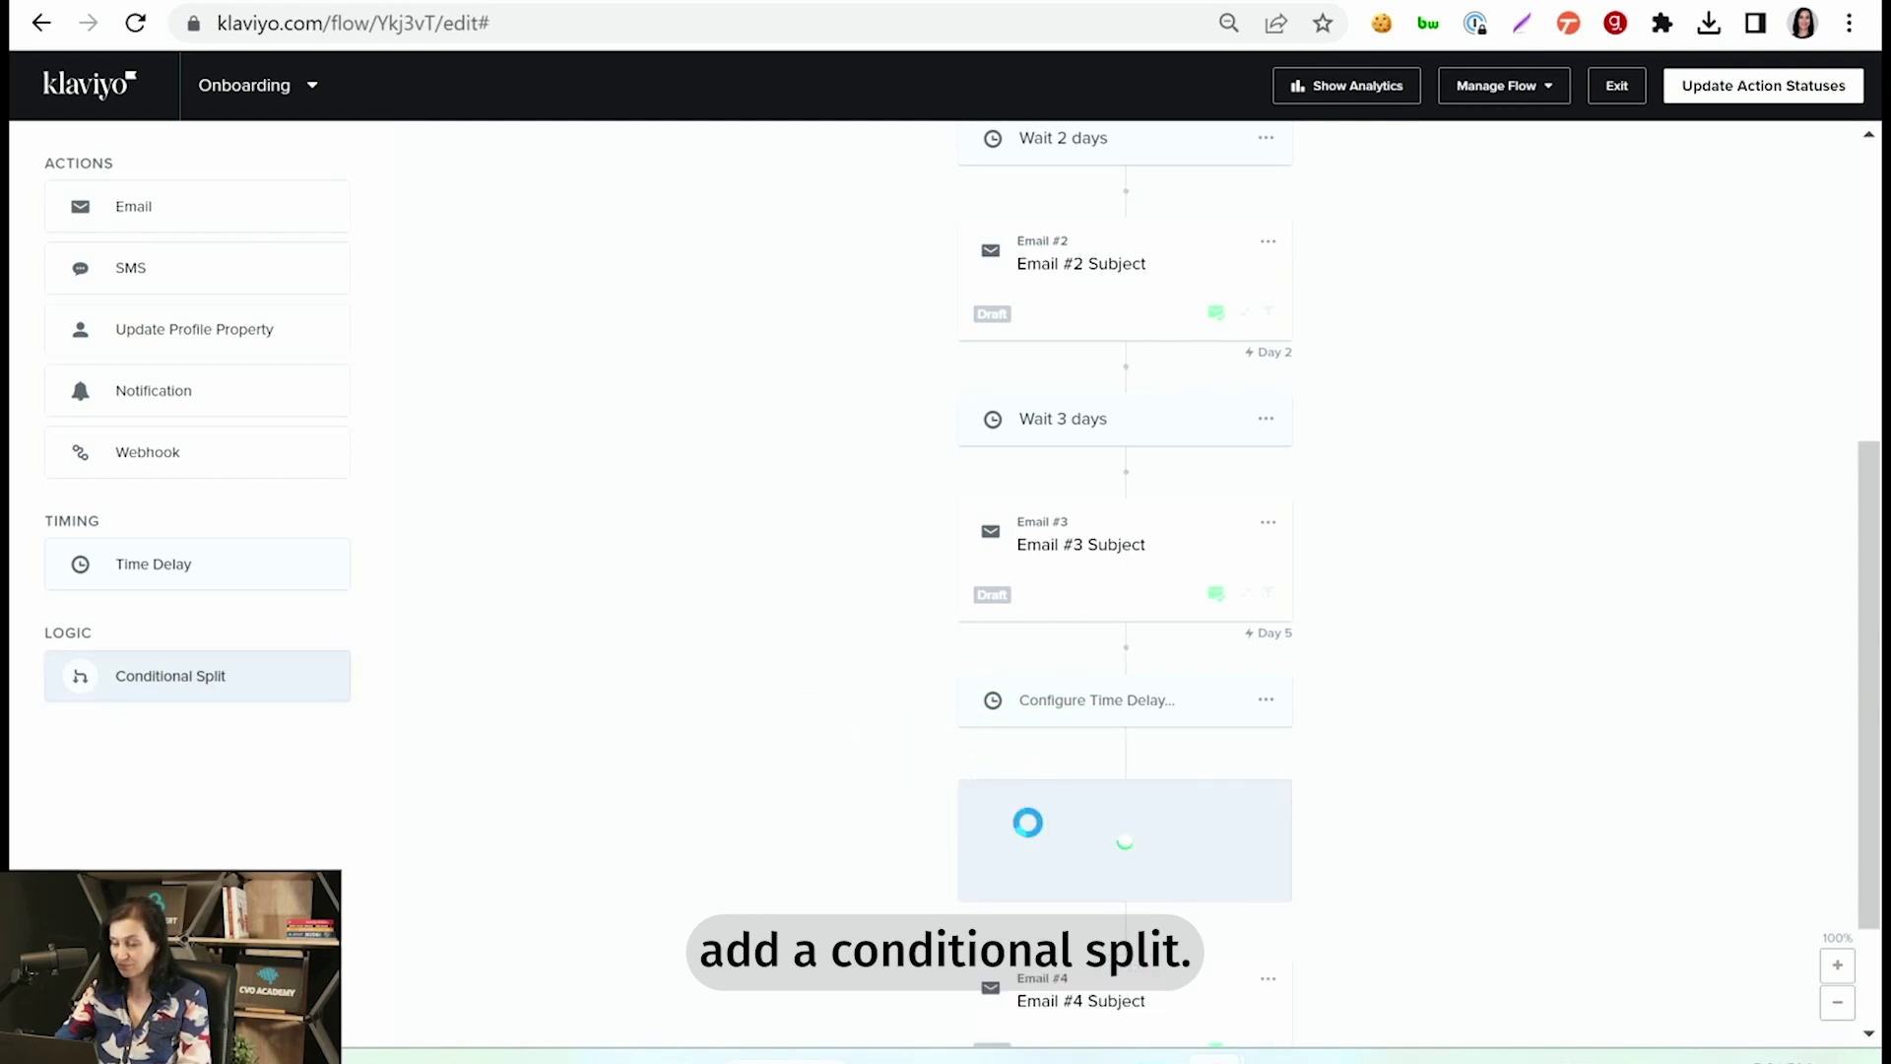
scroll(1027, 832, "down", 2)
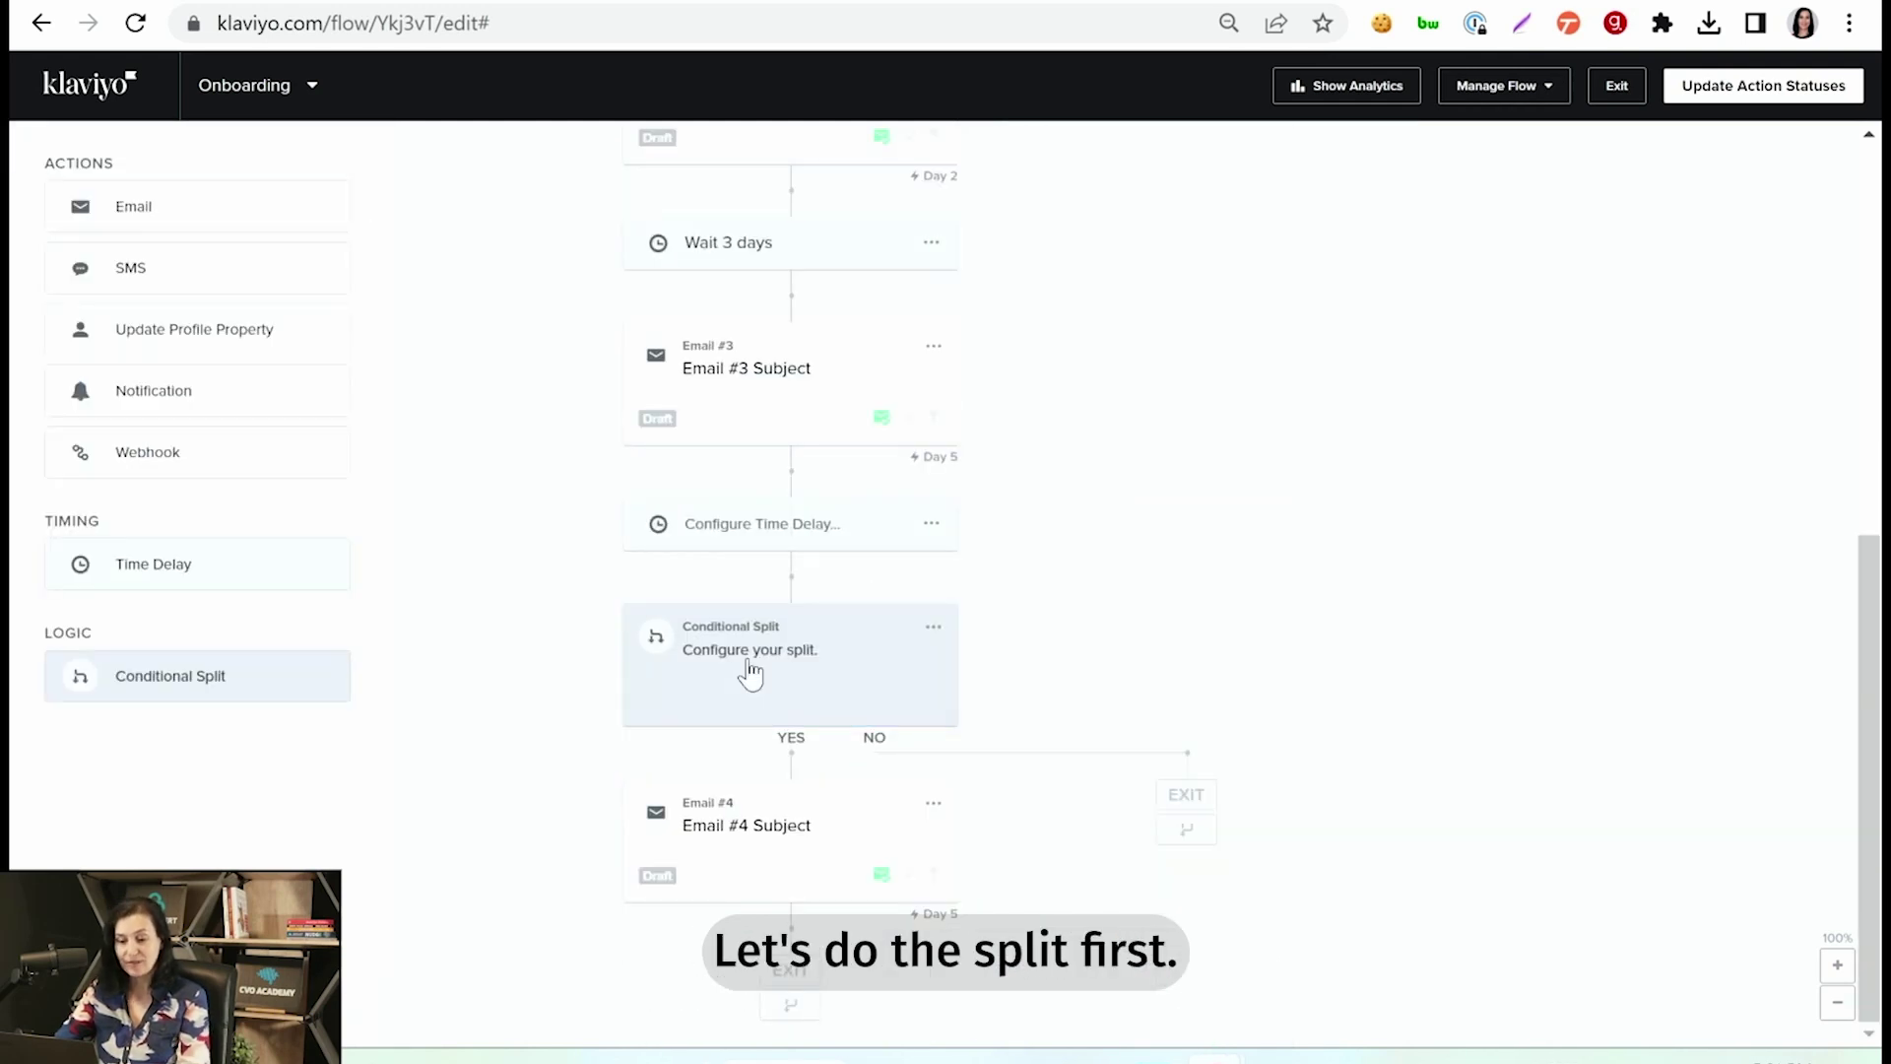
left_click(750, 673)
left_click(335, 537)
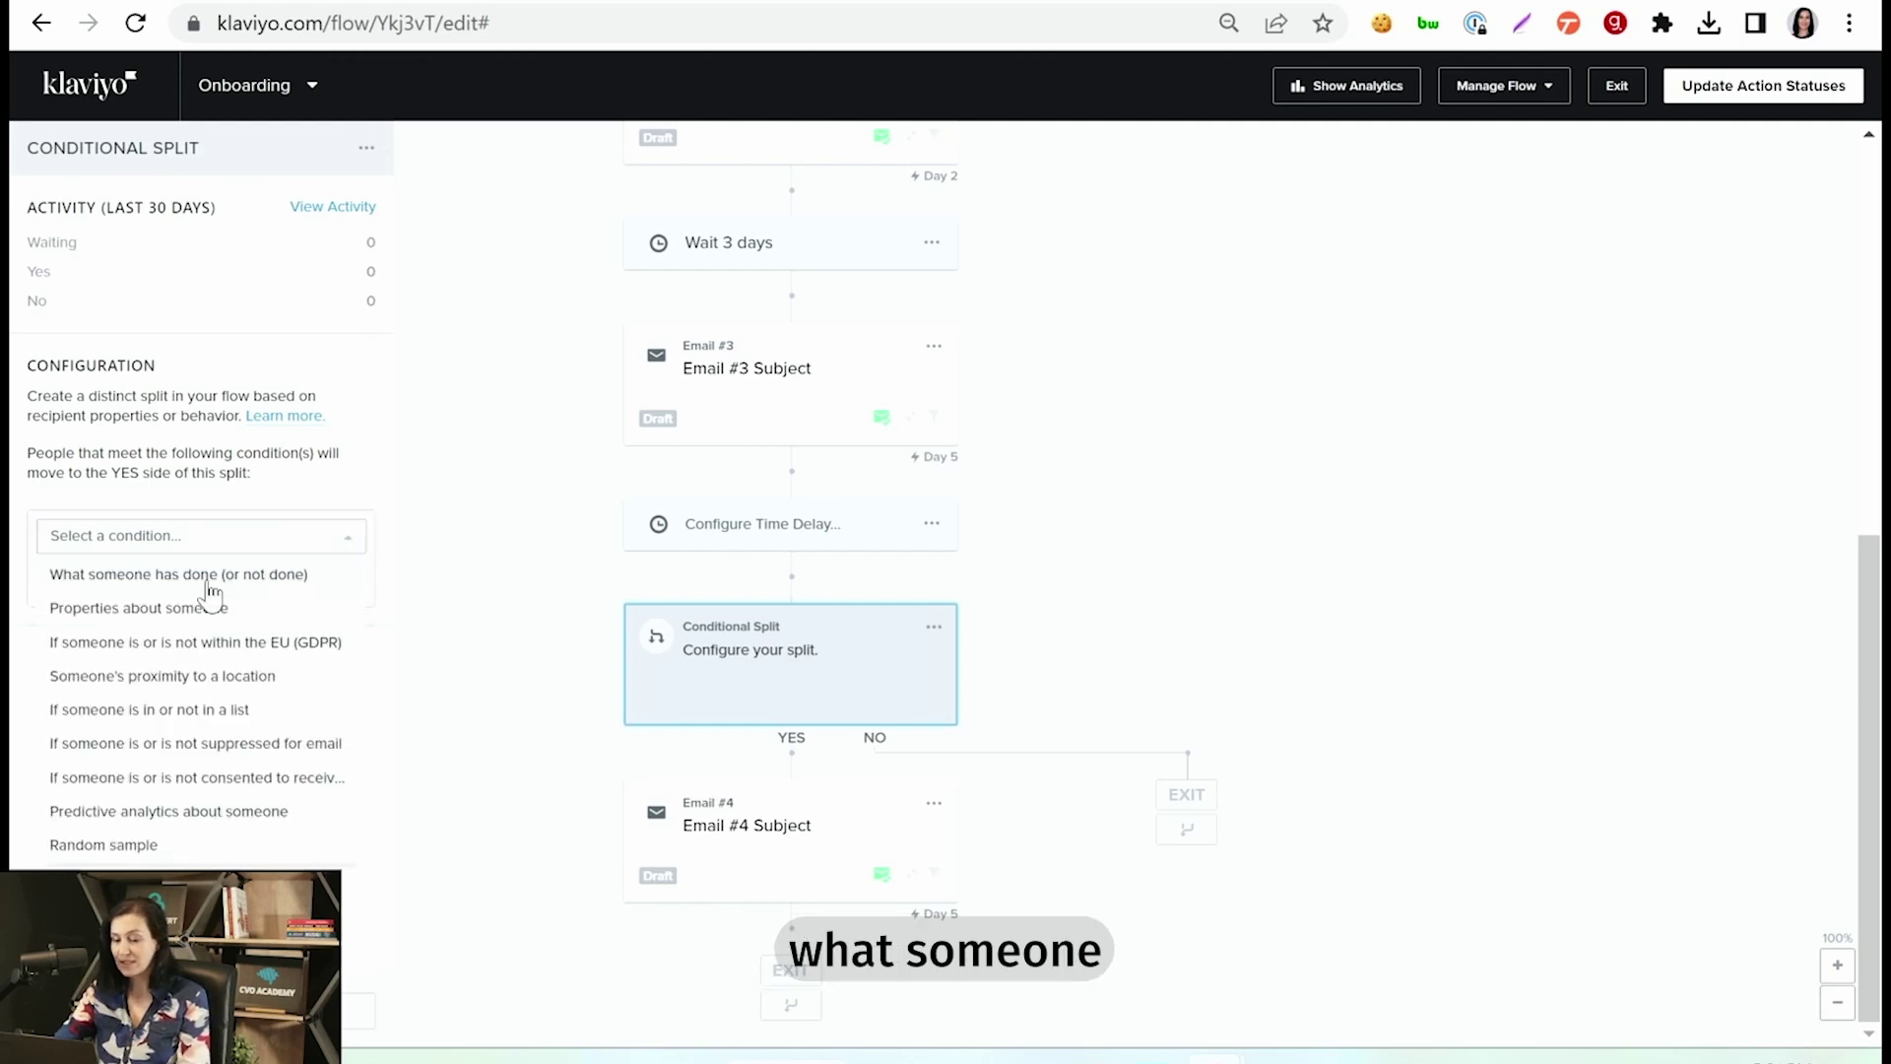
left_click(208, 579)
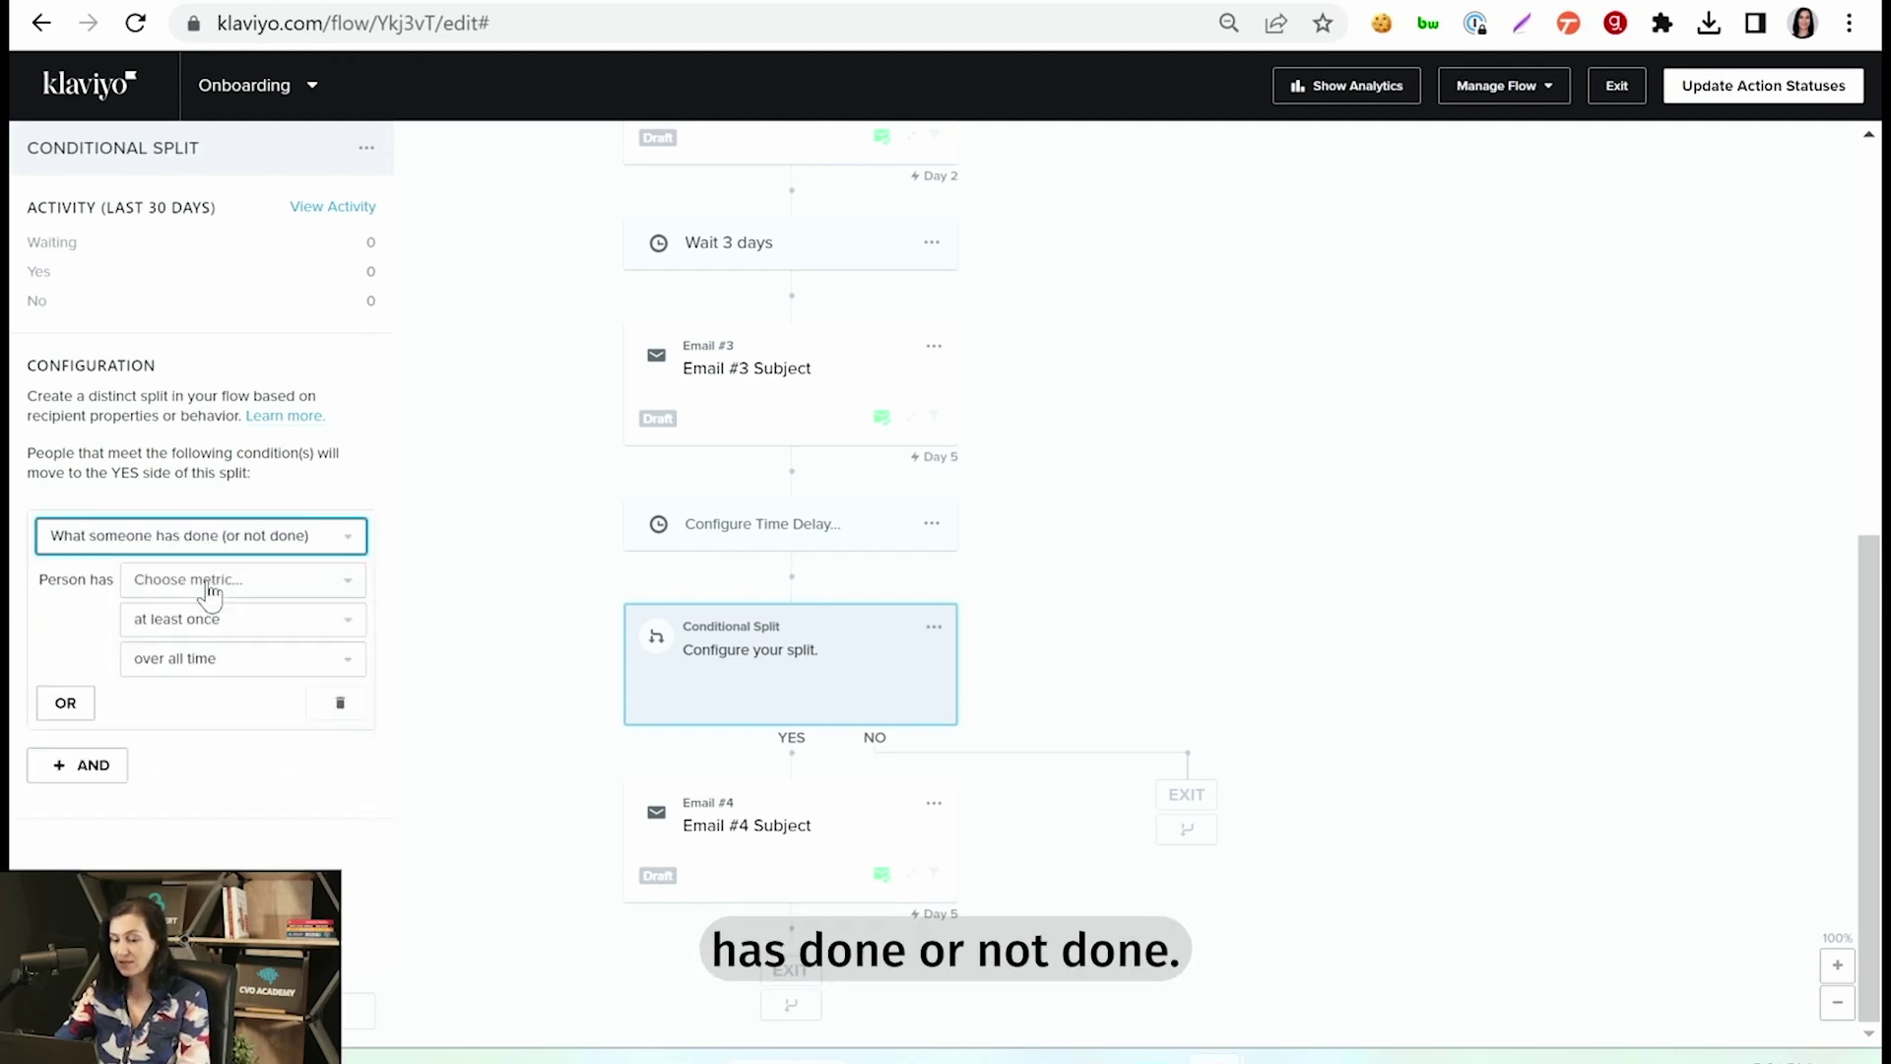
Set the split condition to Placed Order zero times since starting this flow
left_click(259, 584)
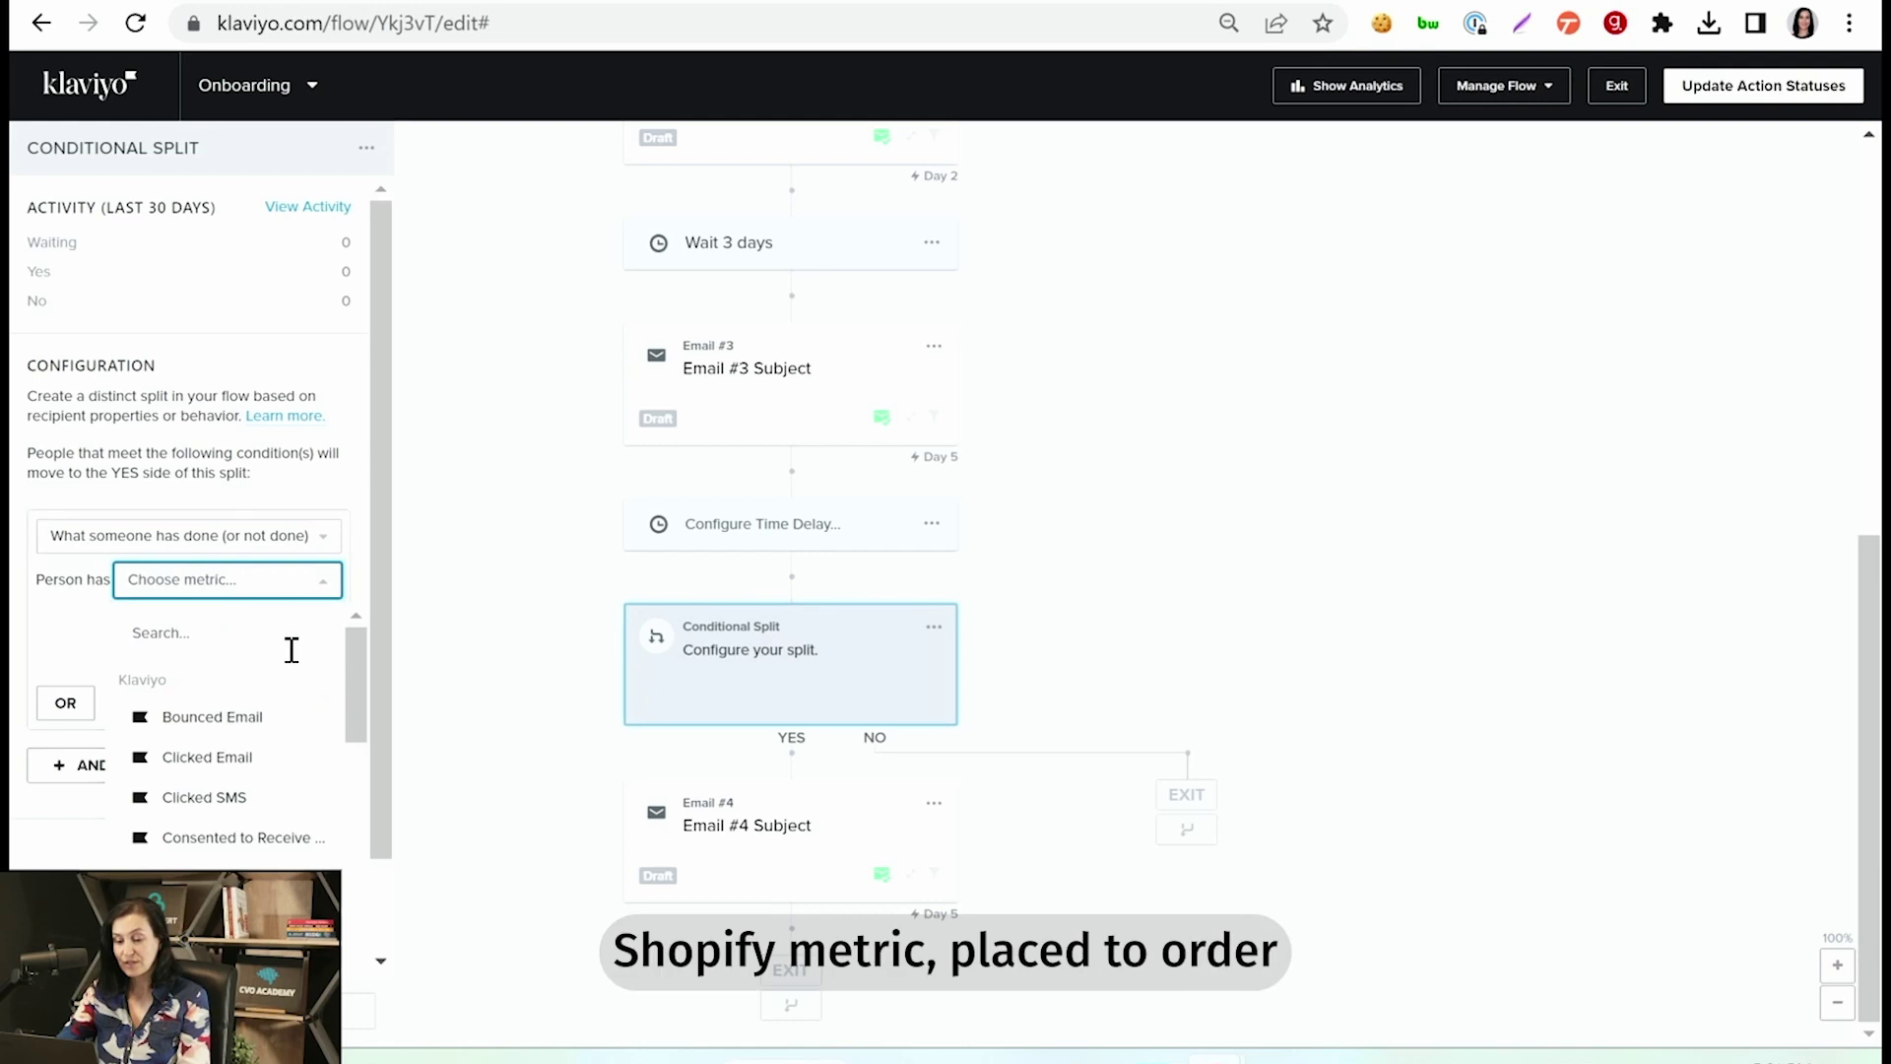
left_click(291, 645)
type("place")
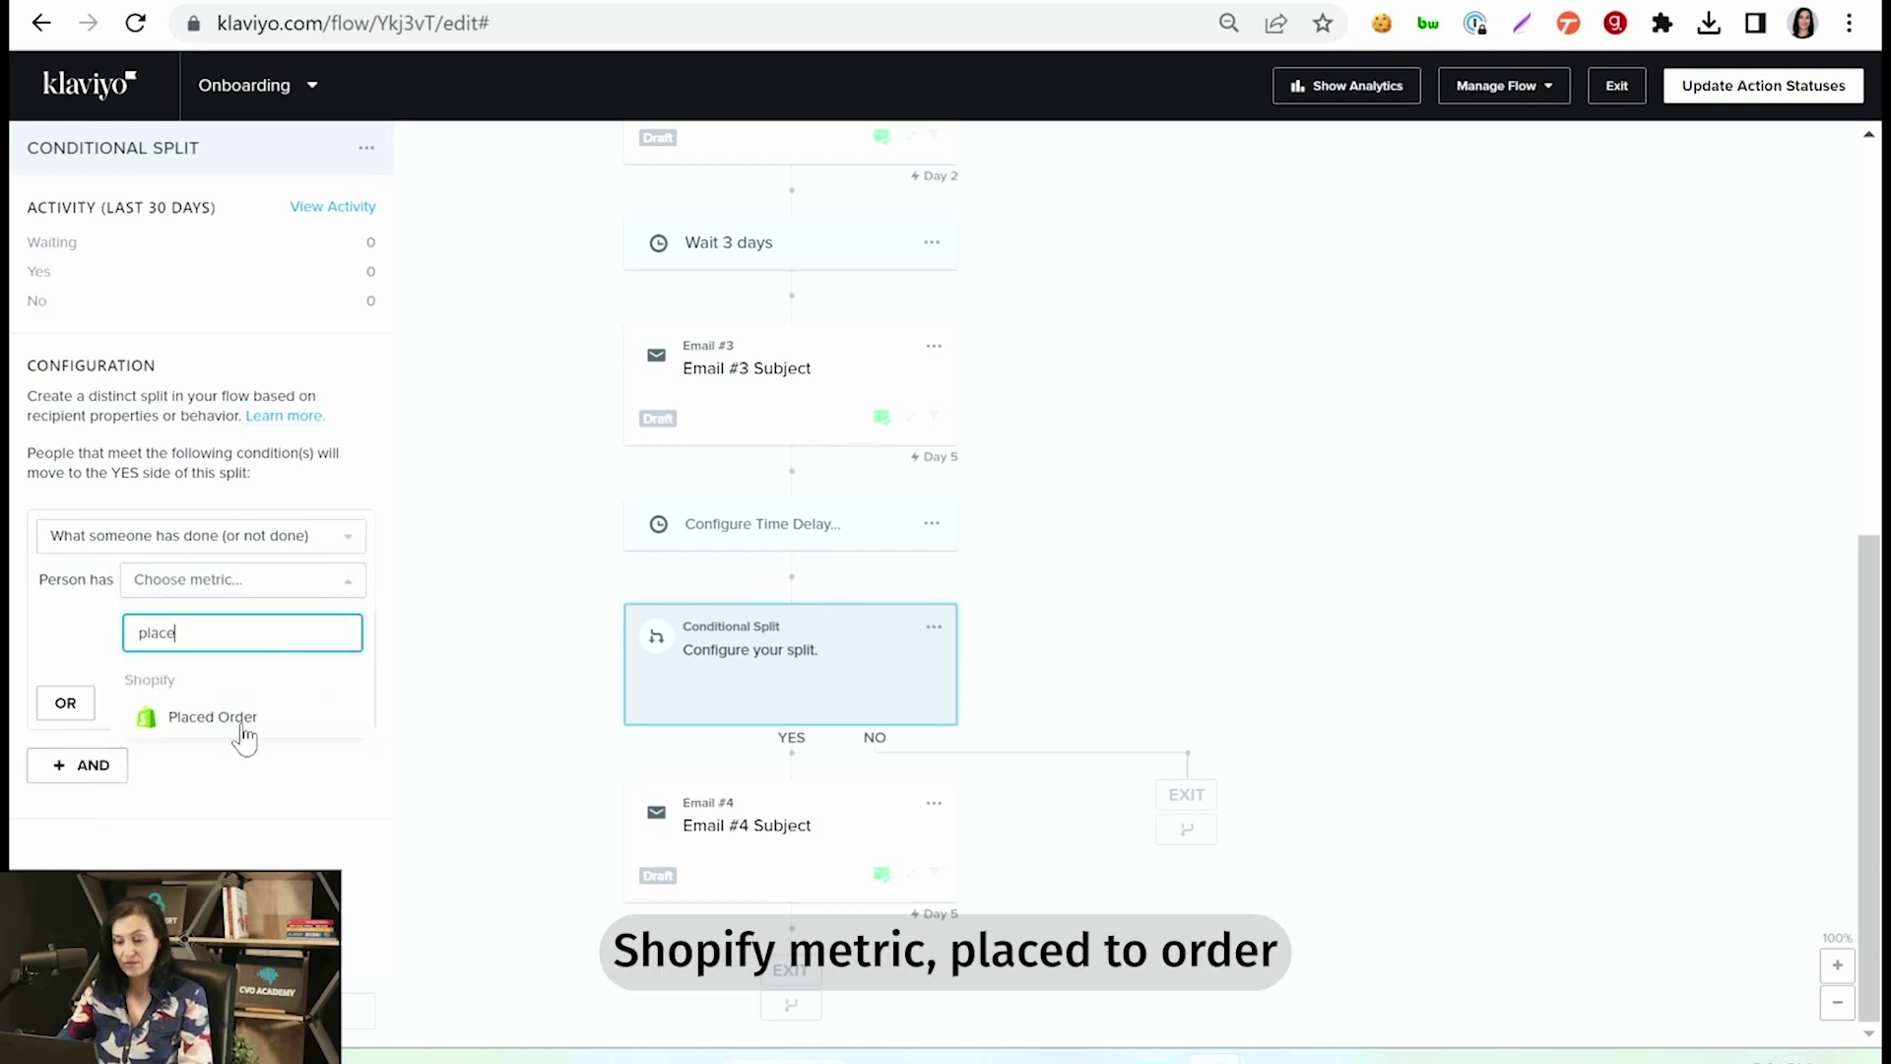
left_click(240, 725)
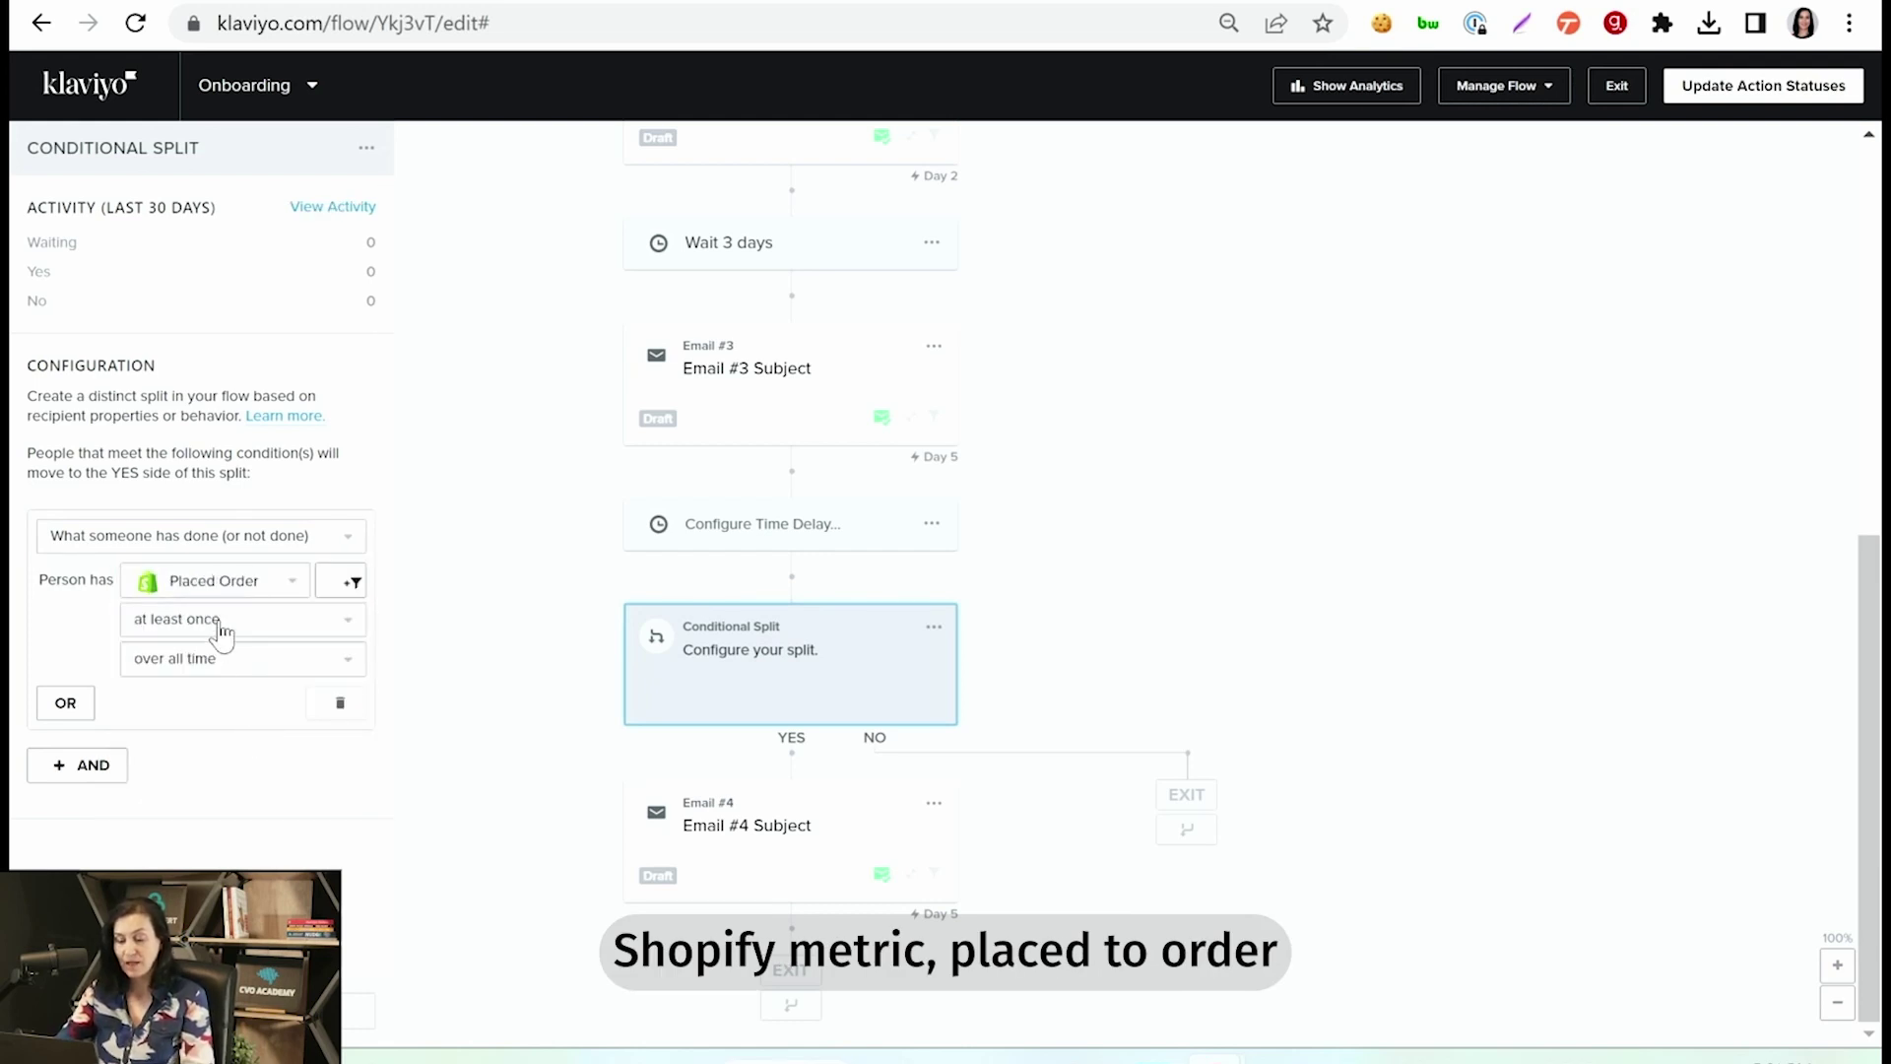
left_click(355, 624)
left_click(193, 690)
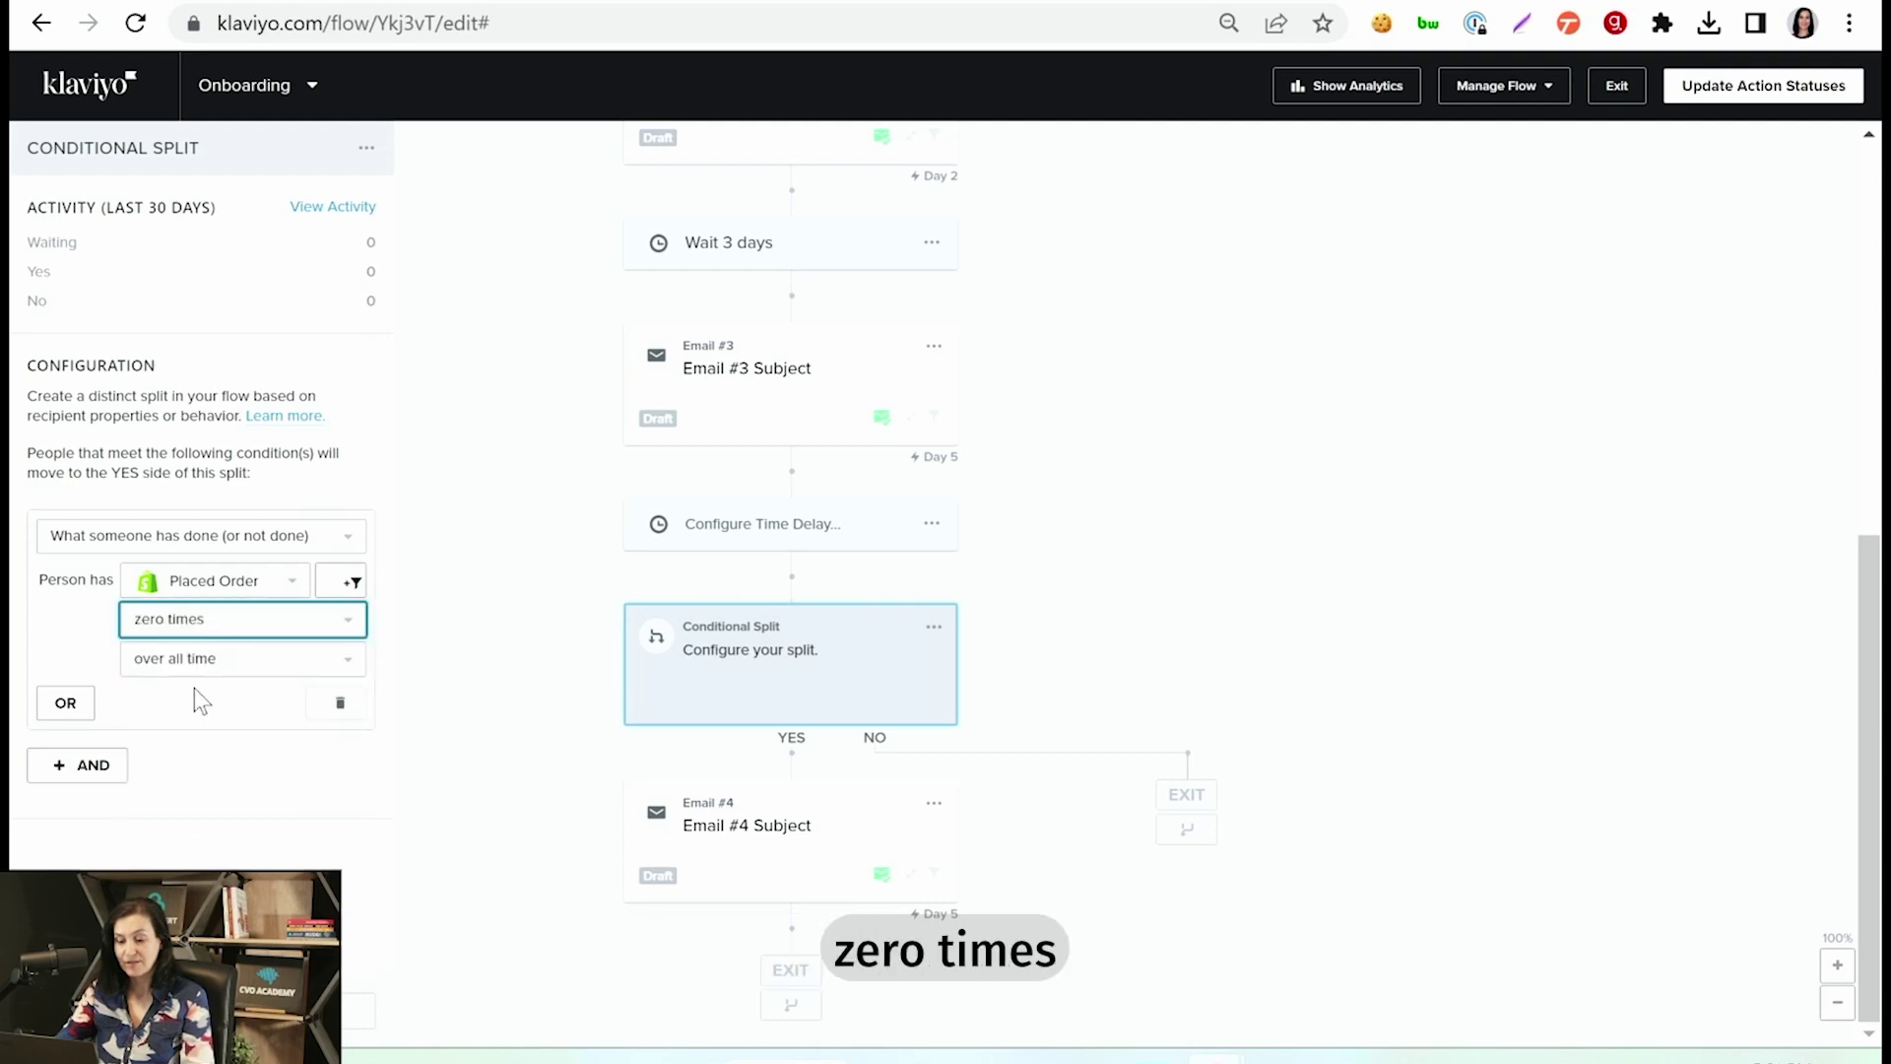
left_click(207, 665)
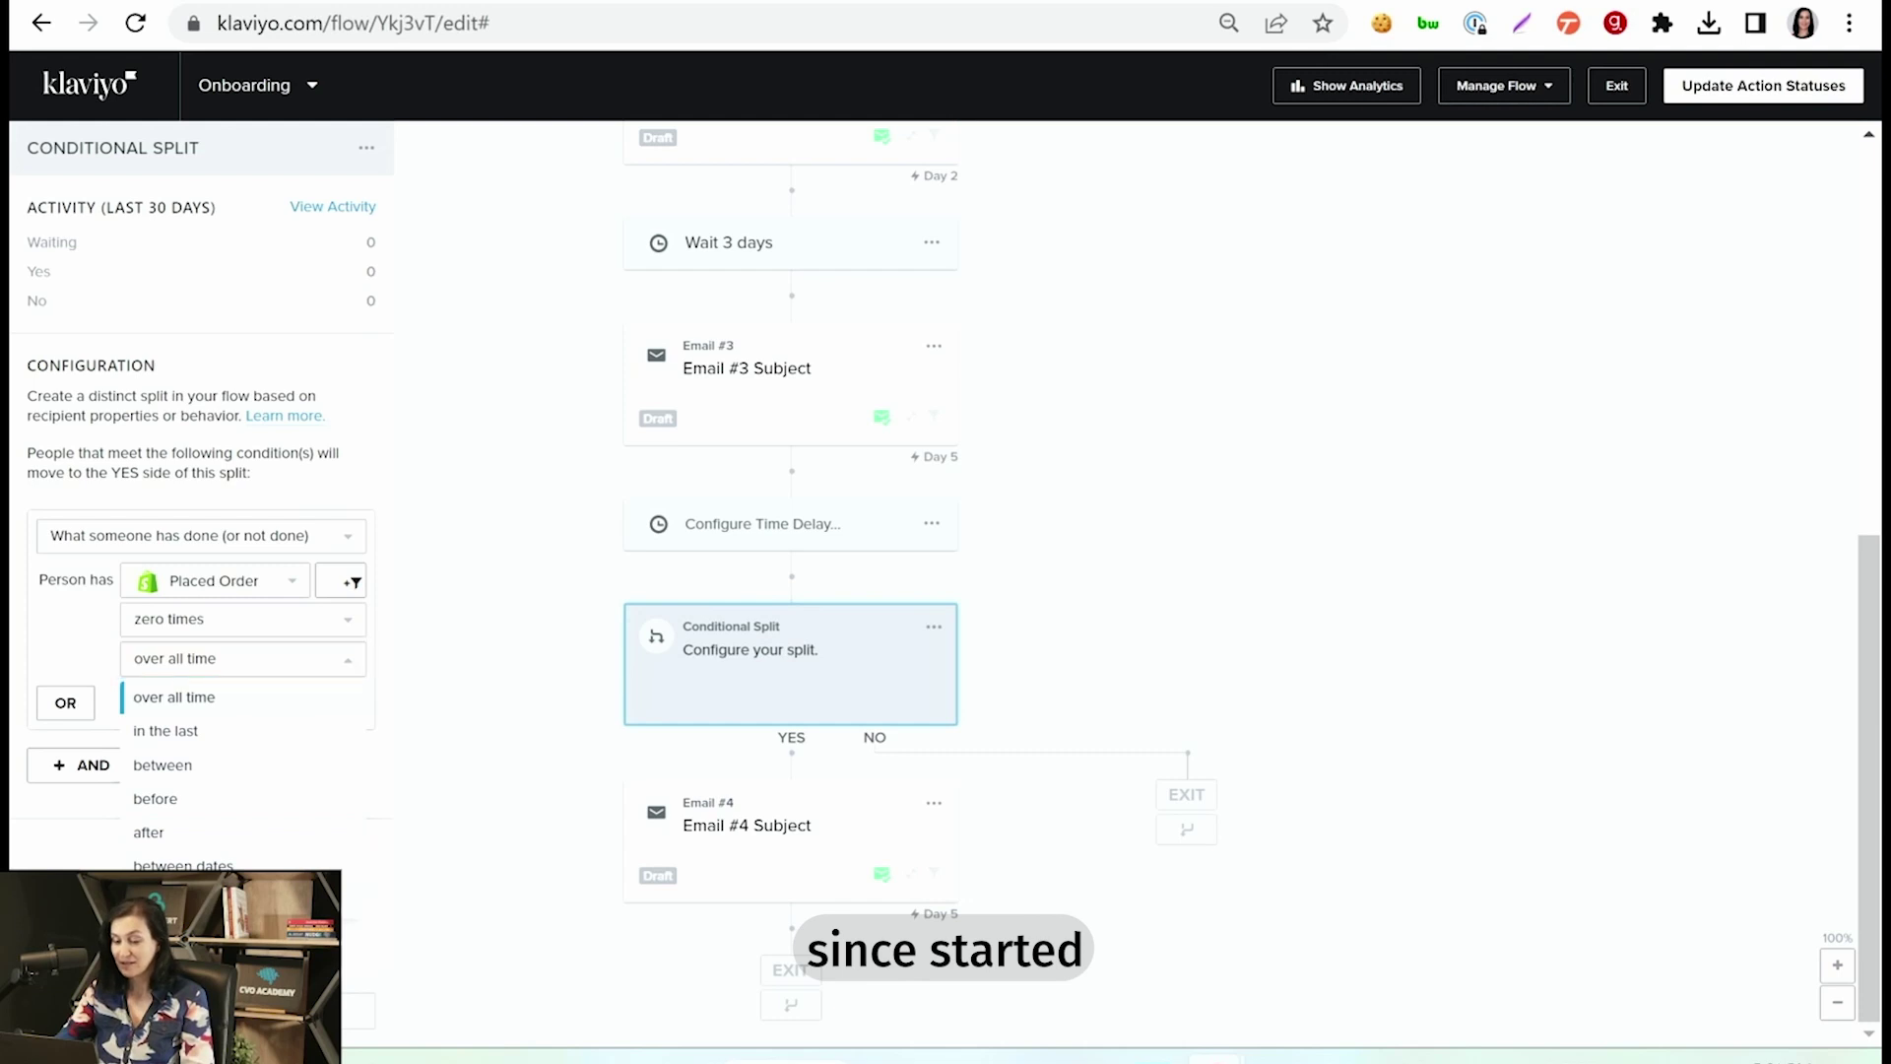
left_click(182, 899)
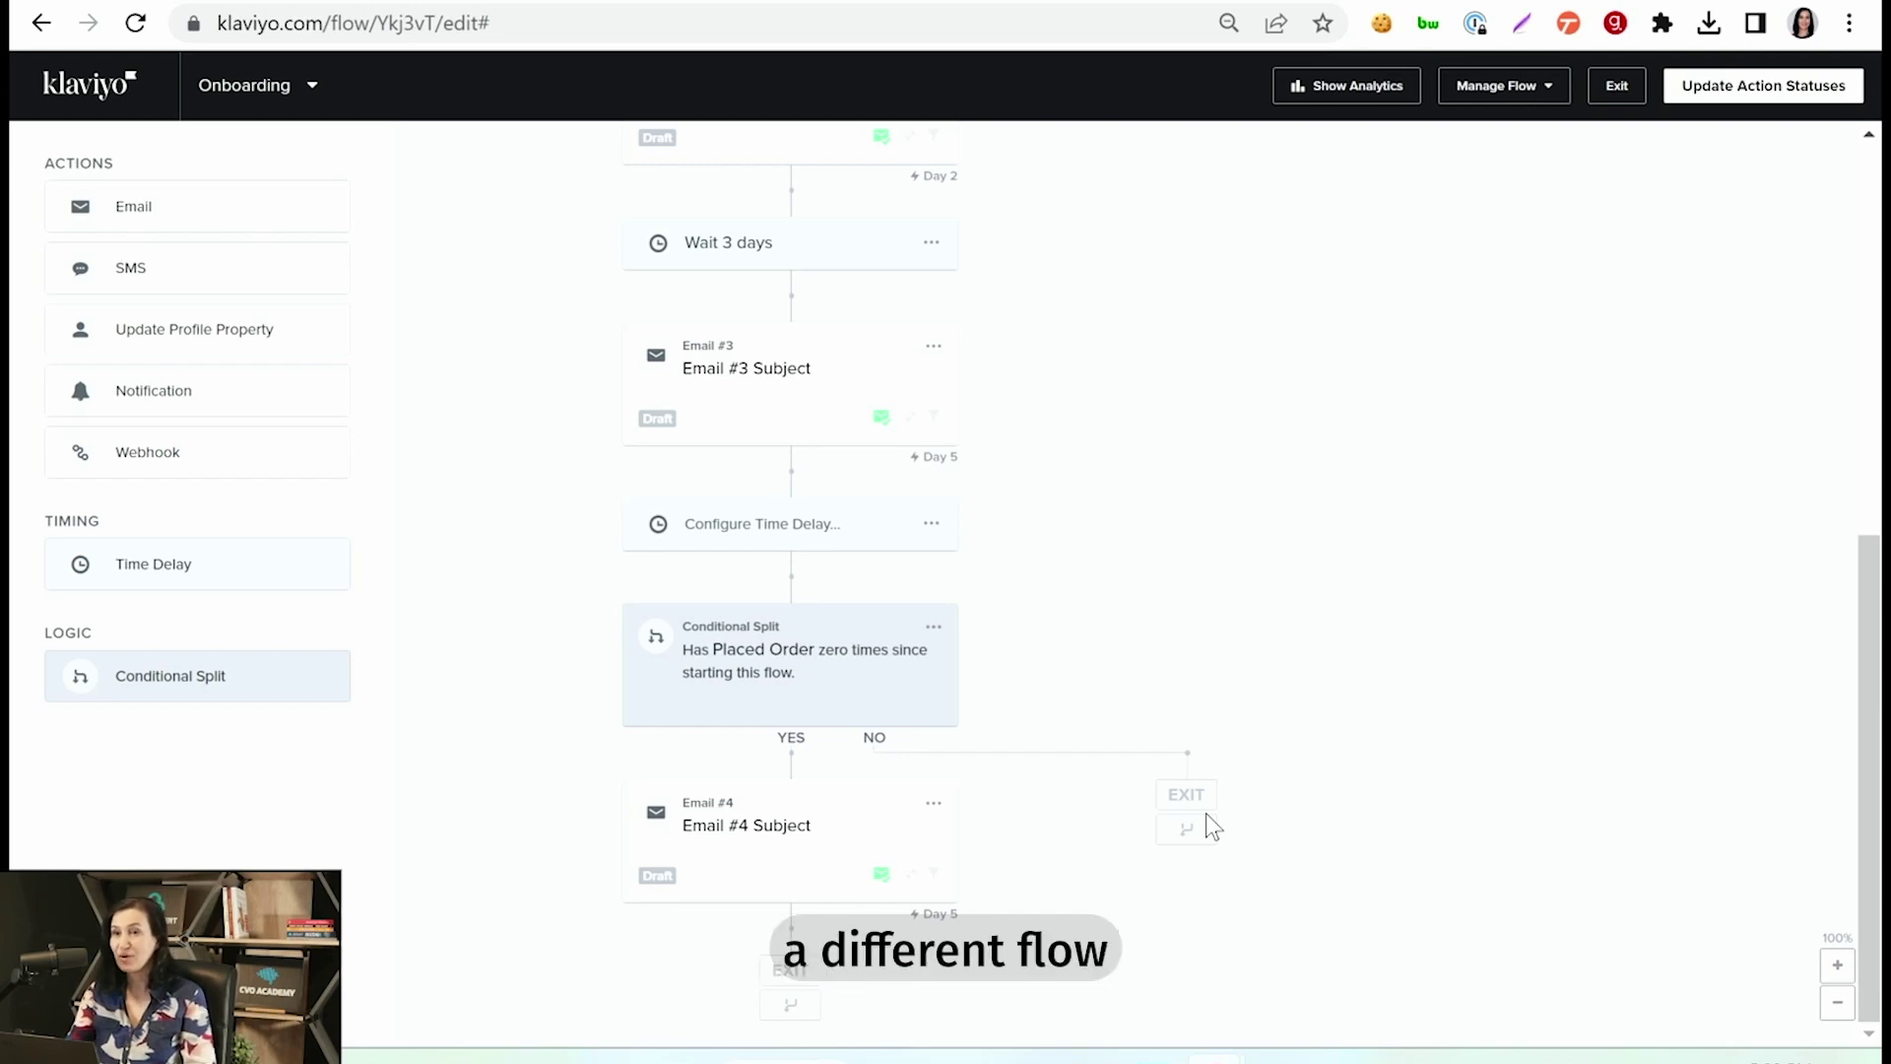
scroll(1194, 598, "up", 8)
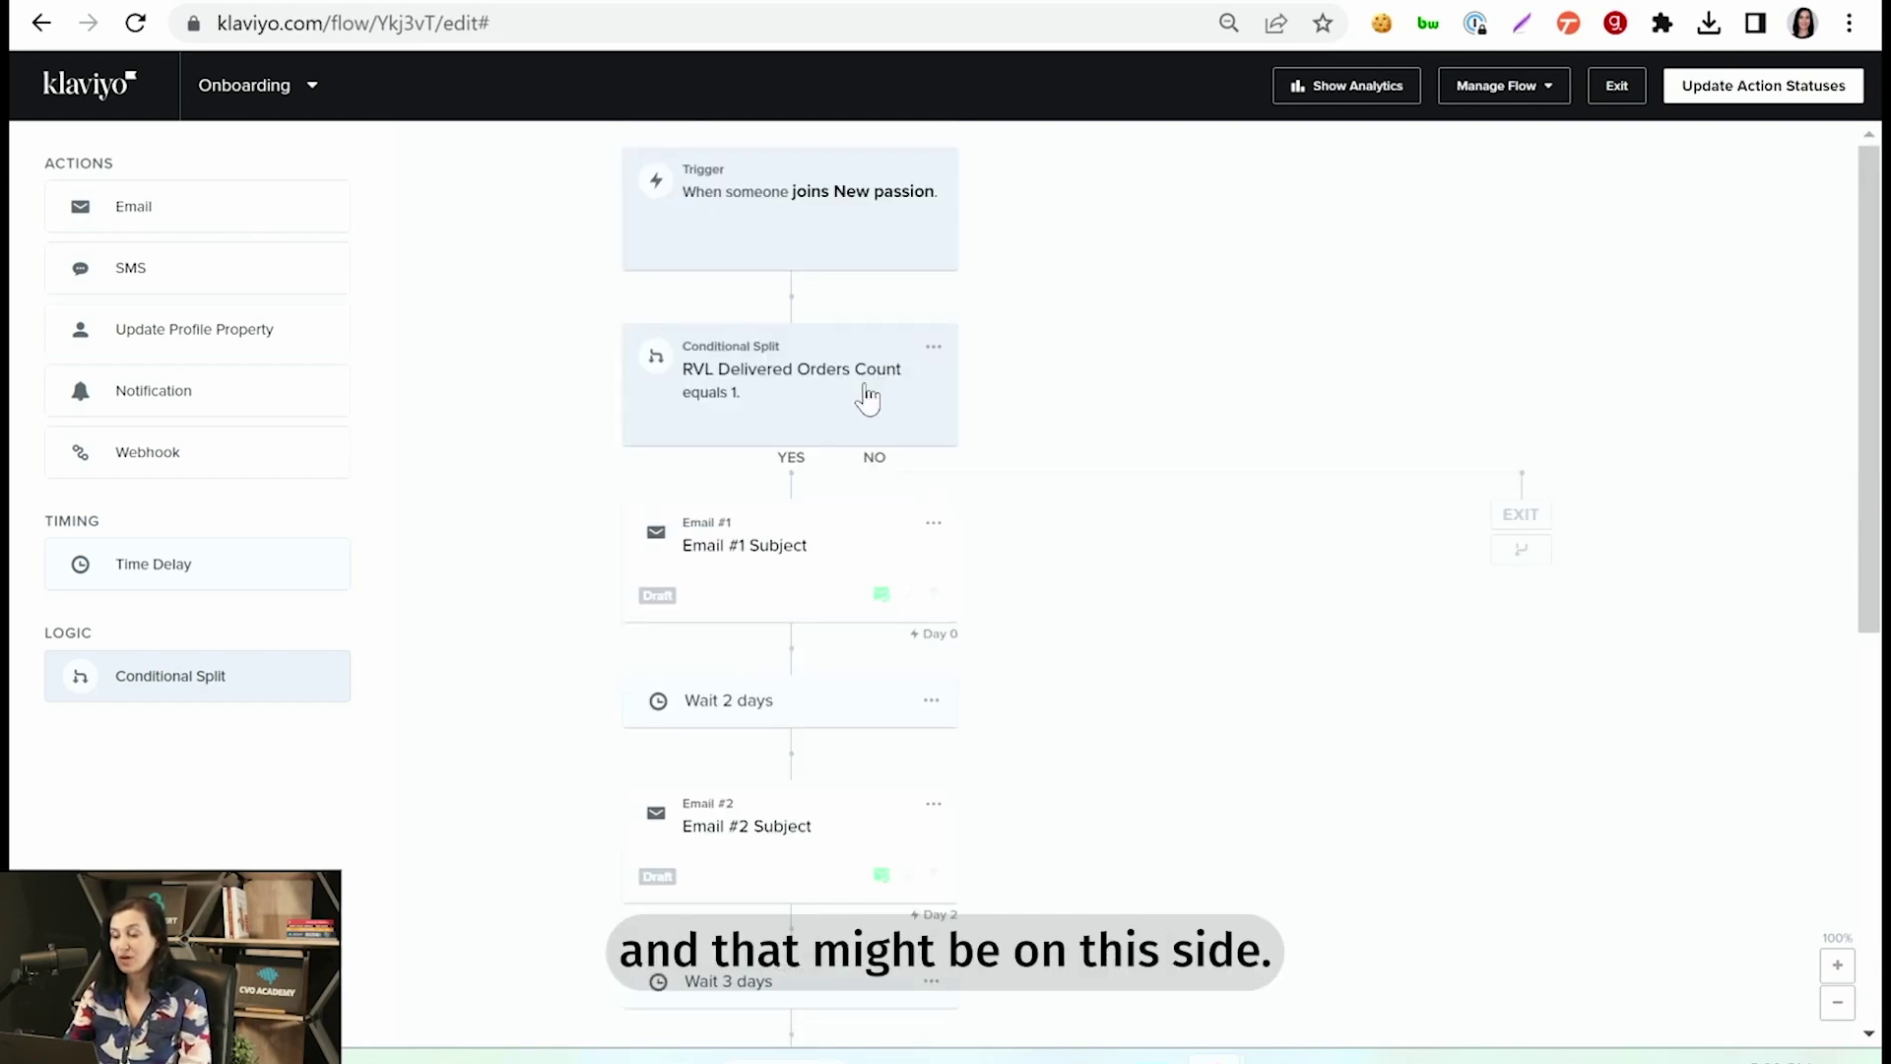